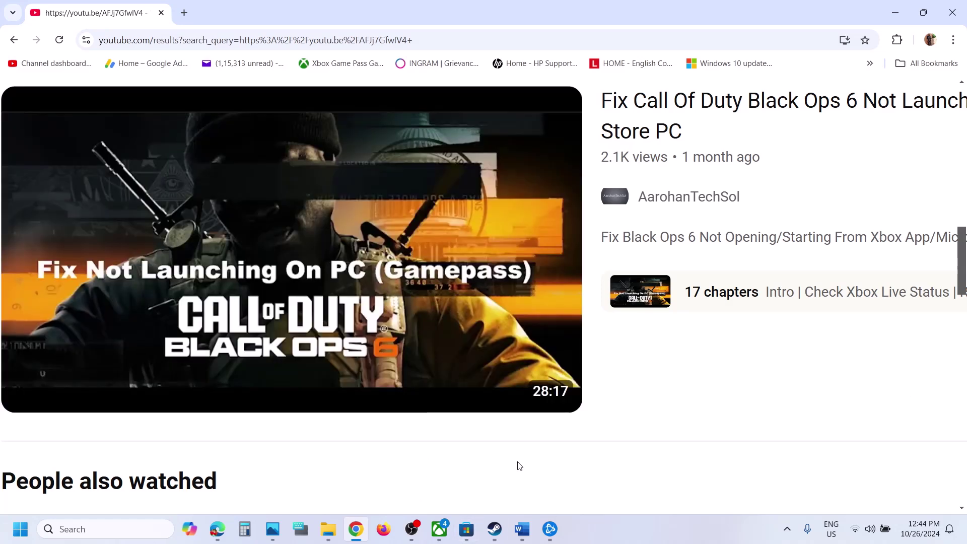
# Step: Switch to the Word document and highlight "Uncheck Multiplayer pack 1" in Step 1
pyautogui.click(521, 529)
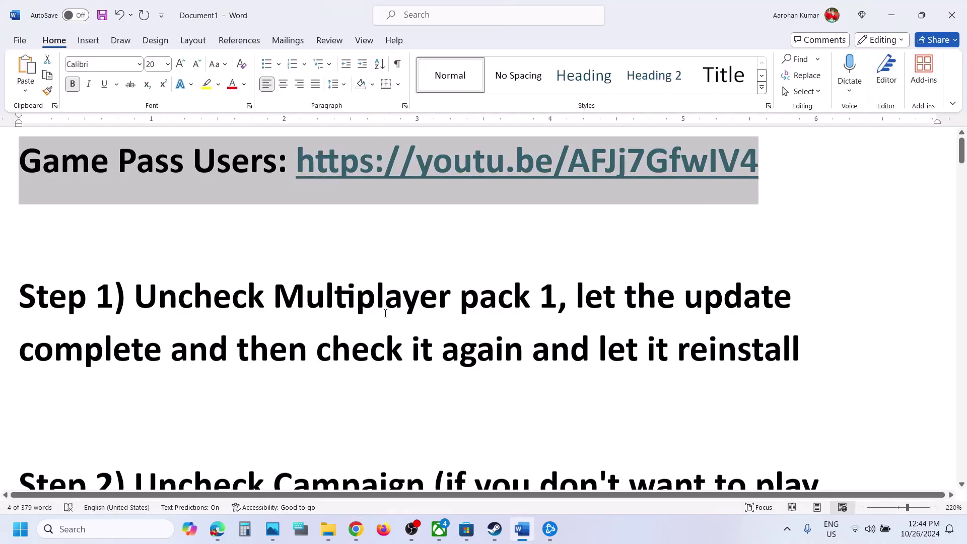
pyautogui.scroll(-1, 391, 309)
pyautogui.moveTo(140, 243); pyautogui.dragTo(557, 239)
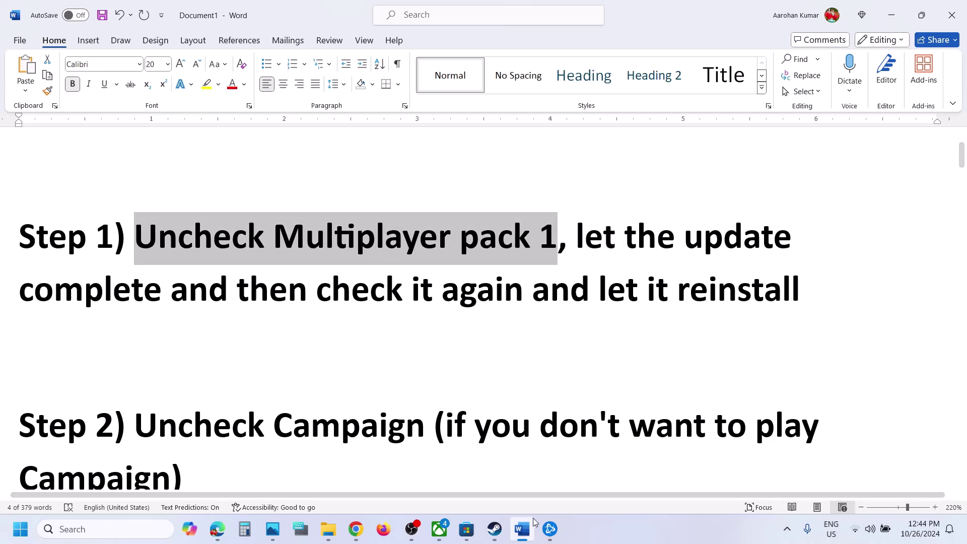
# Step: Switch to Steam and, in Call of Duty's DLC list, enable Black Ops 6 - Campaign and disable Black Ops 6 - Multiplayer Pack 1
pyautogui.click(494, 528)
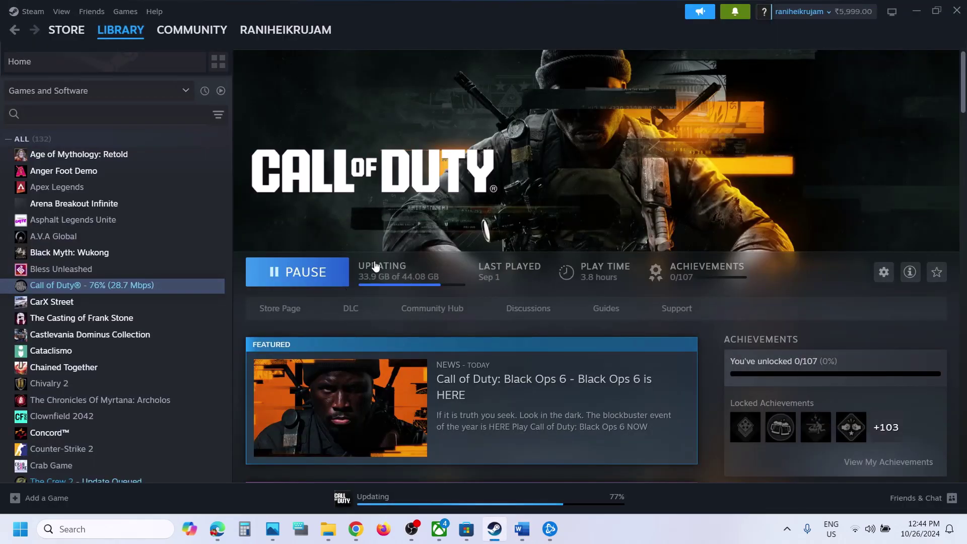
pyautogui.scroll(-2, 850, 349)
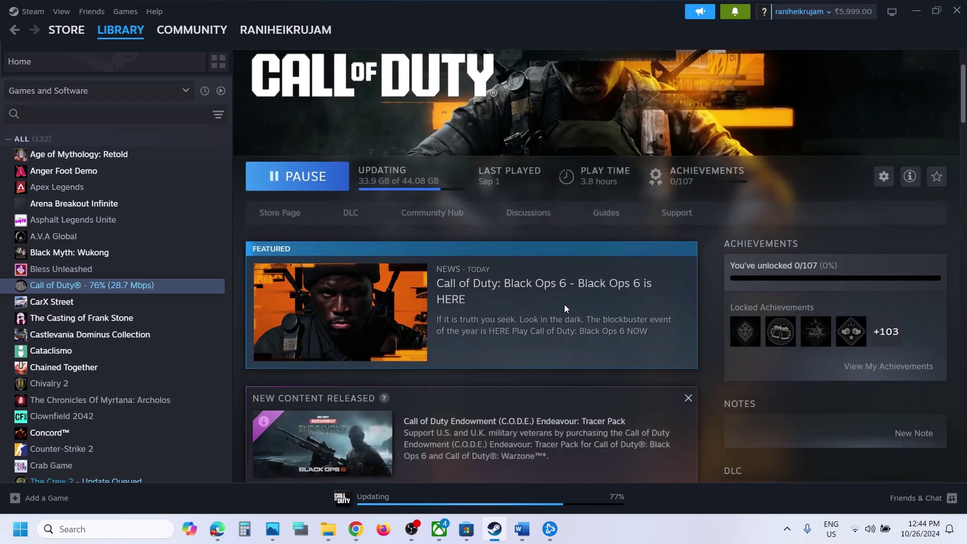
pyautogui.scroll(-5, 778, 339)
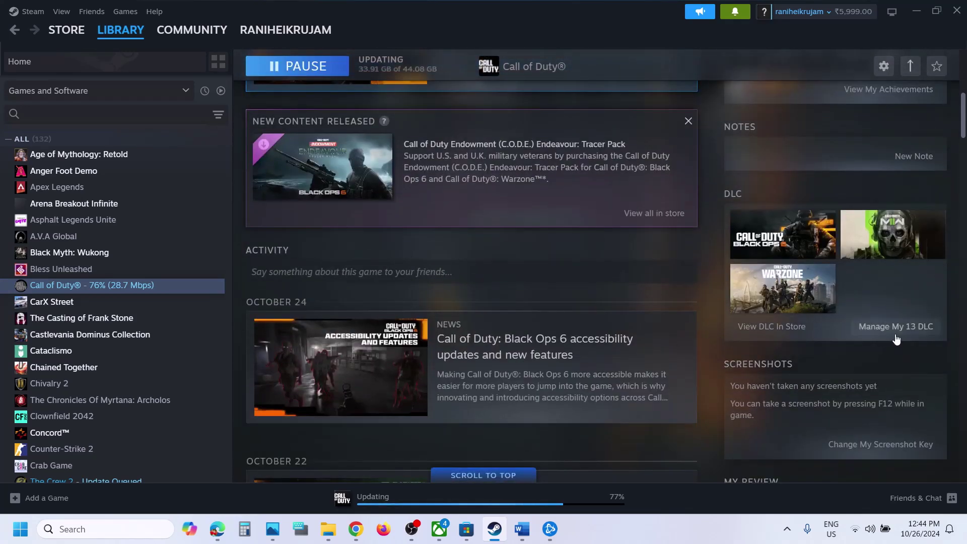
pyautogui.click(911, 328)
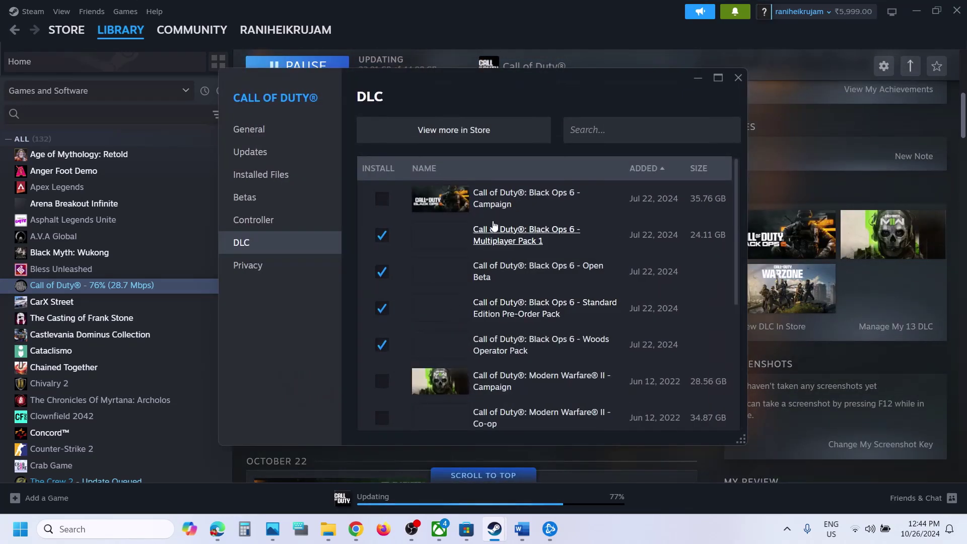
pyautogui.click(382, 199)
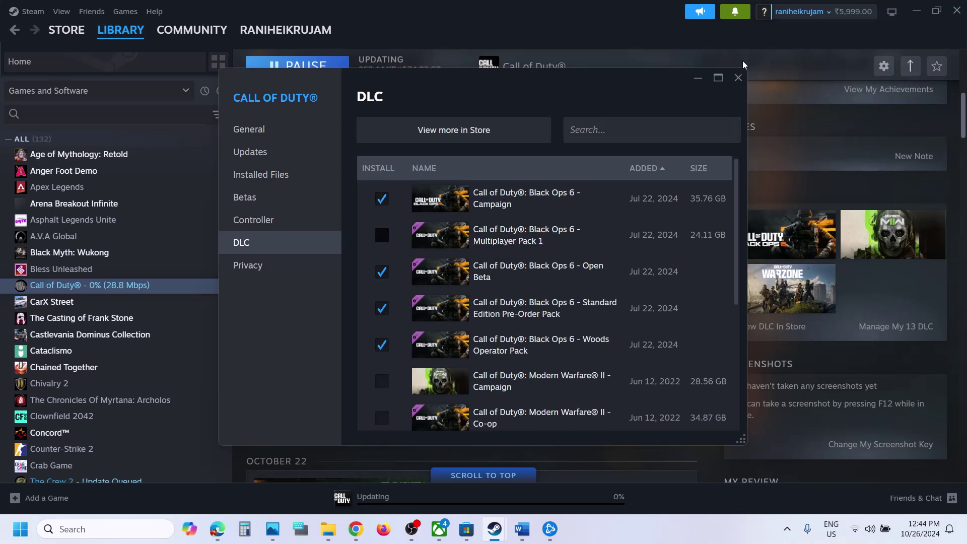
pyautogui.click(738, 77)
pyautogui.scroll(10, 294, 231)
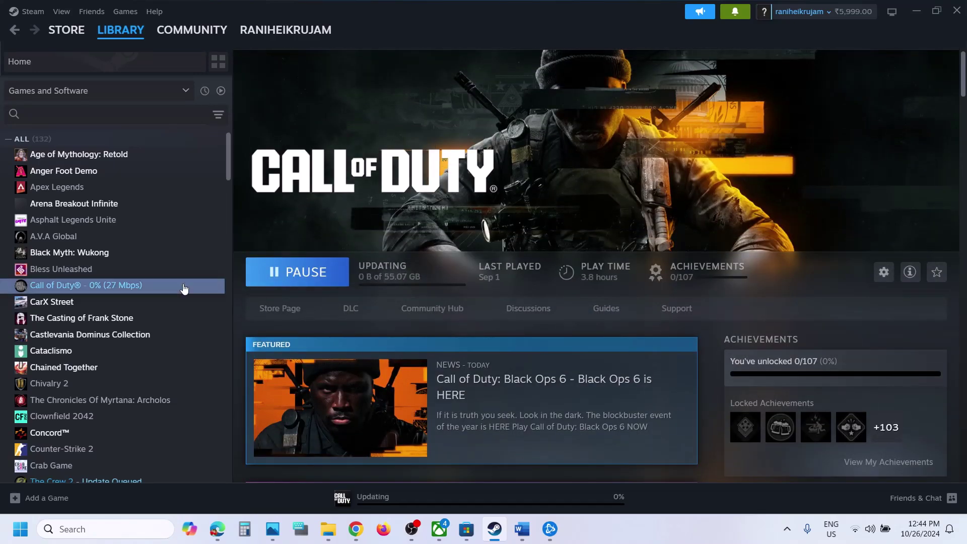
pyautogui.rightClick(153, 286)
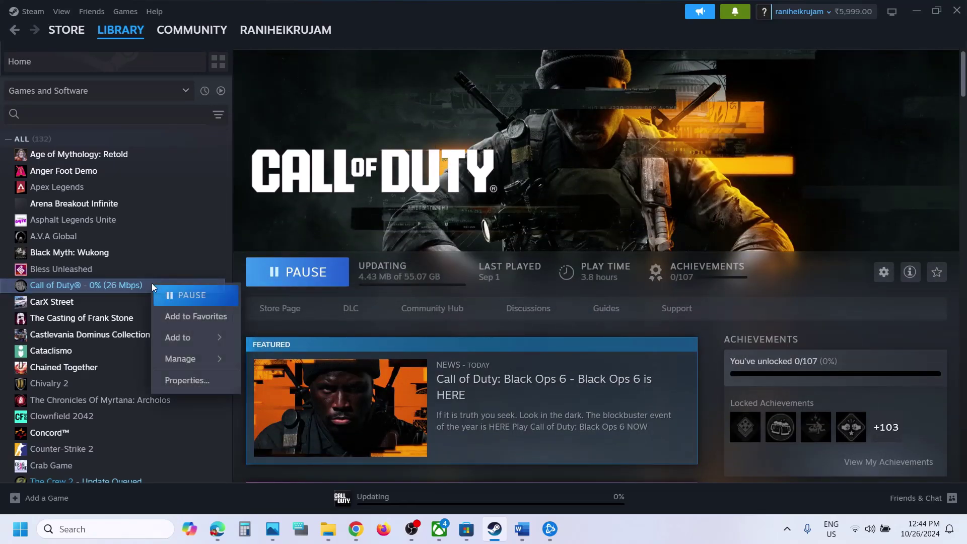
pyautogui.click(196, 385)
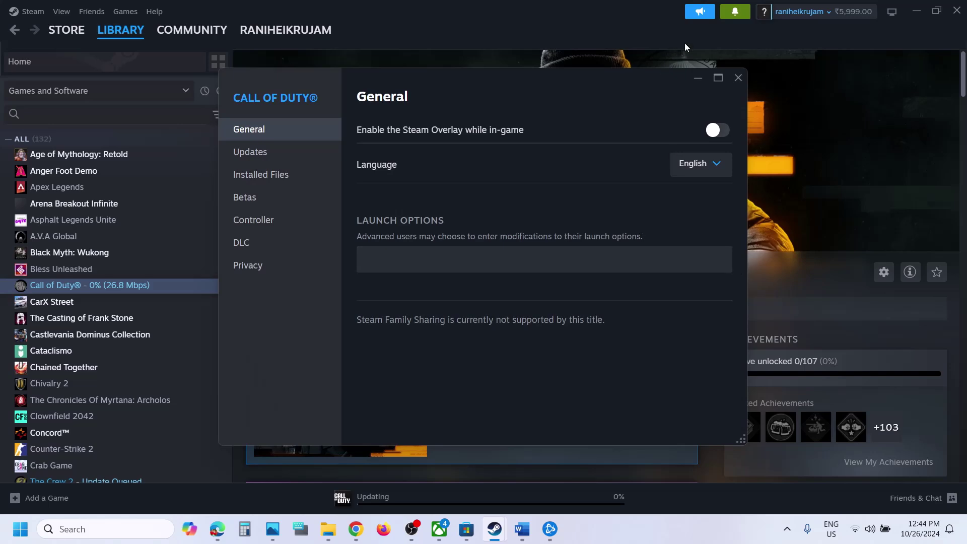
pyautogui.click(734, 75)
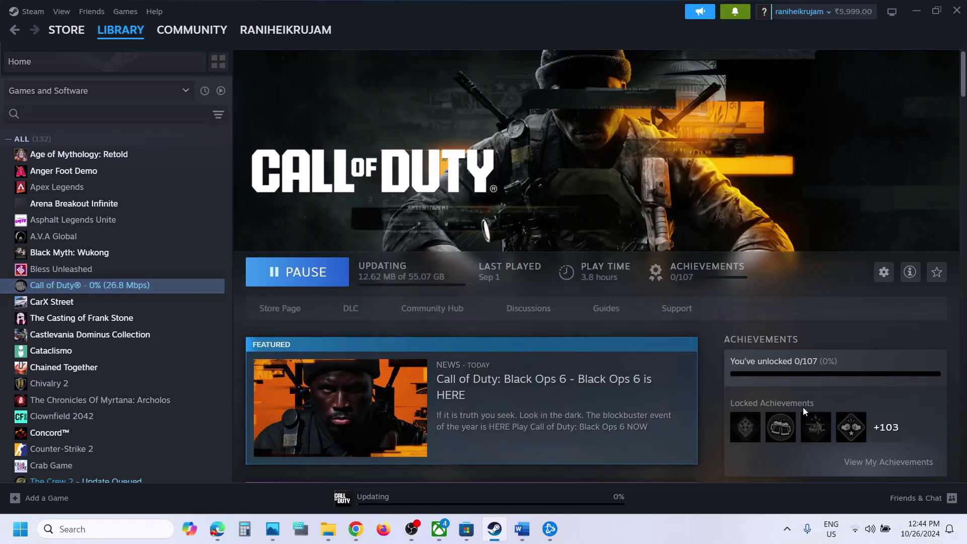
# Step: Re-enable Black Ops 6 - Multiplayer Pack 1 in Call of Duty's DLC list and close the properties window
pyautogui.scroll(-5, 802, 406)
pyautogui.scroll(-2, 803, 406)
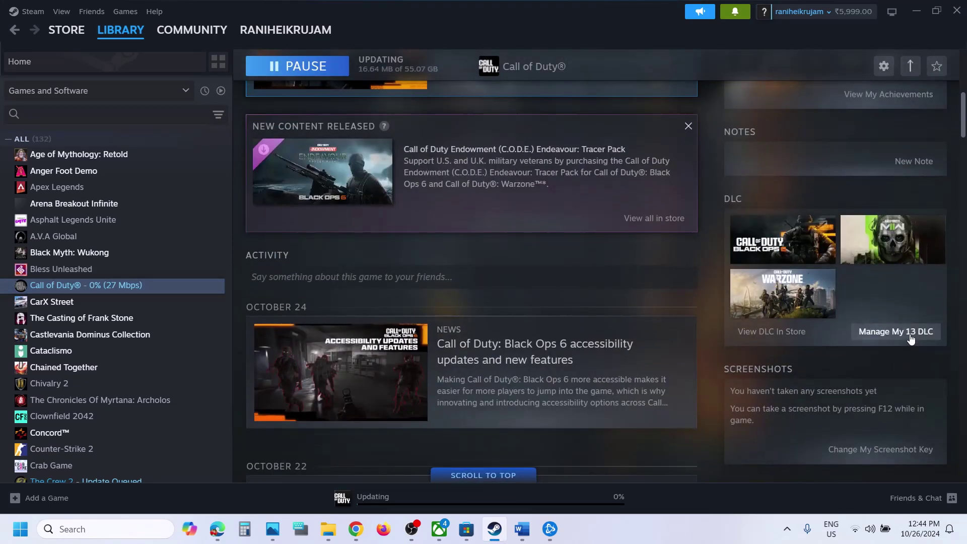
pyautogui.click(910, 336)
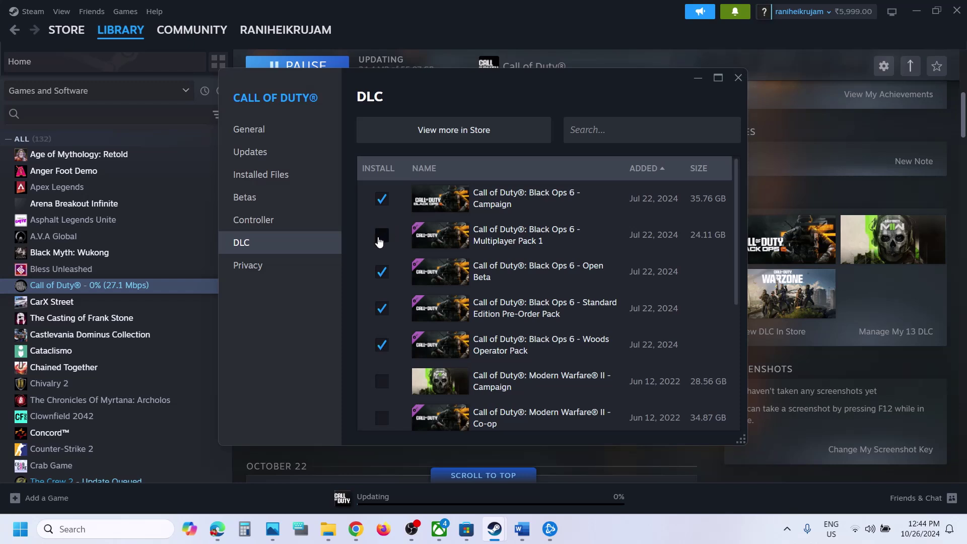
pyautogui.click(381, 235)
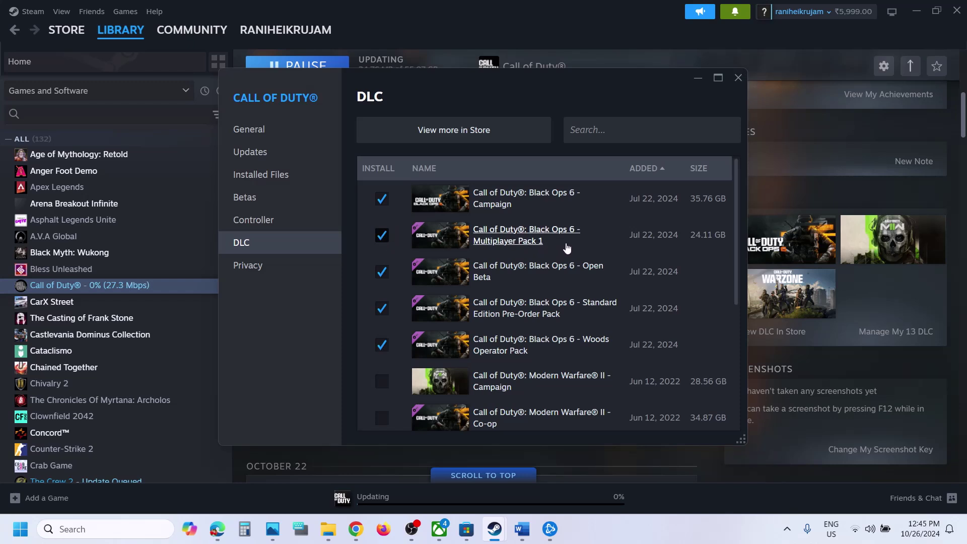
pyautogui.click(738, 77)
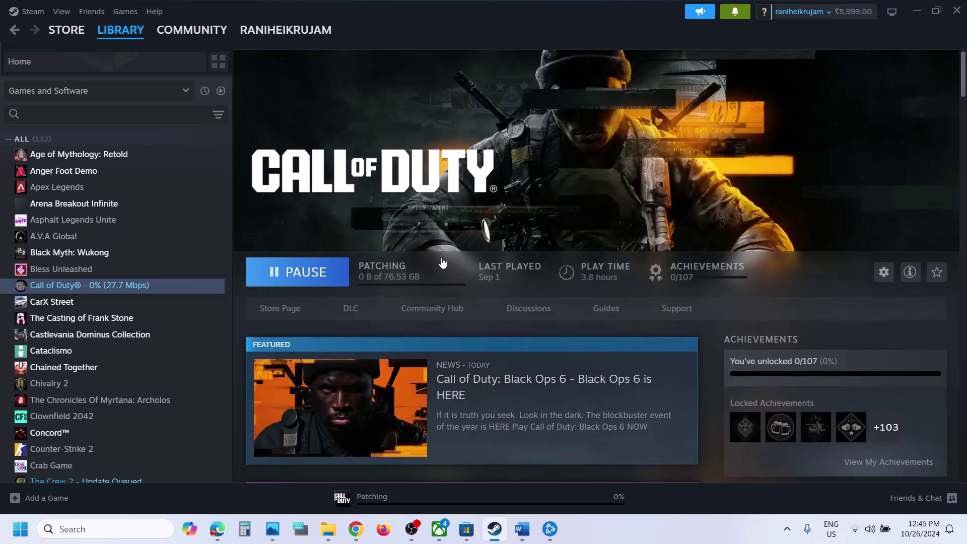
# Step: Highlight "Uncheck Campaign" in Step 2 of the Word document, and return to Steam
pyautogui.click(529, 527)
pyautogui.scroll(-3, 418, 337)
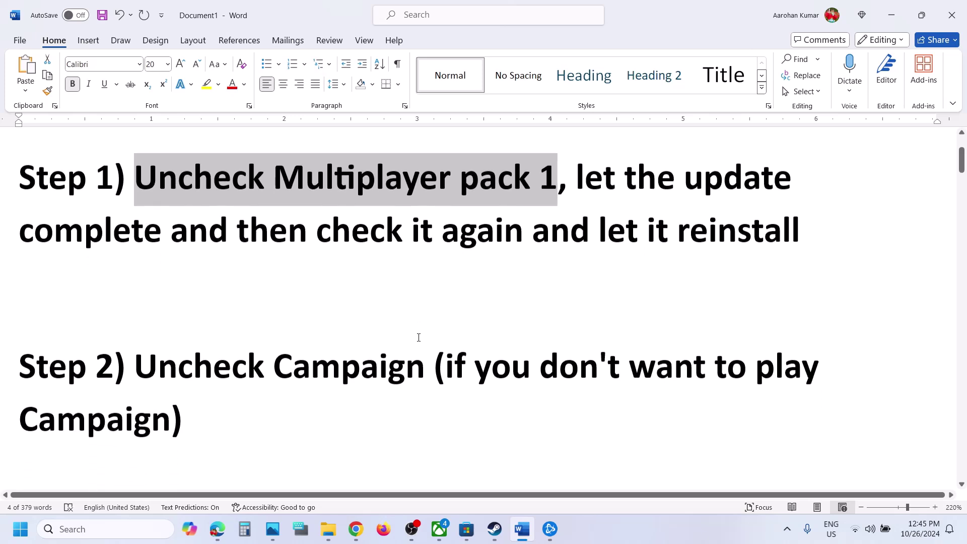
pyautogui.moveTo(136, 335); pyautogui.dragTo(360, 337)
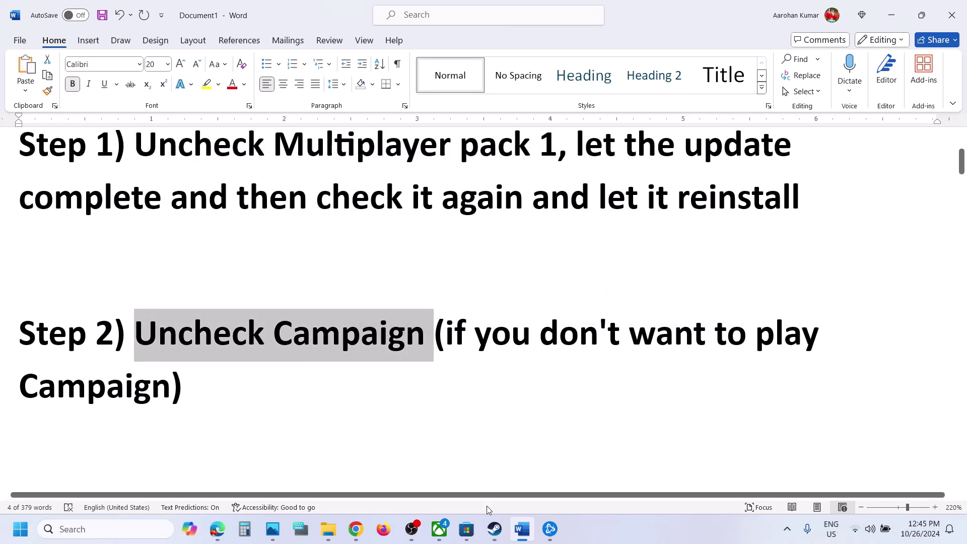
pyautogui.click(494, 528)
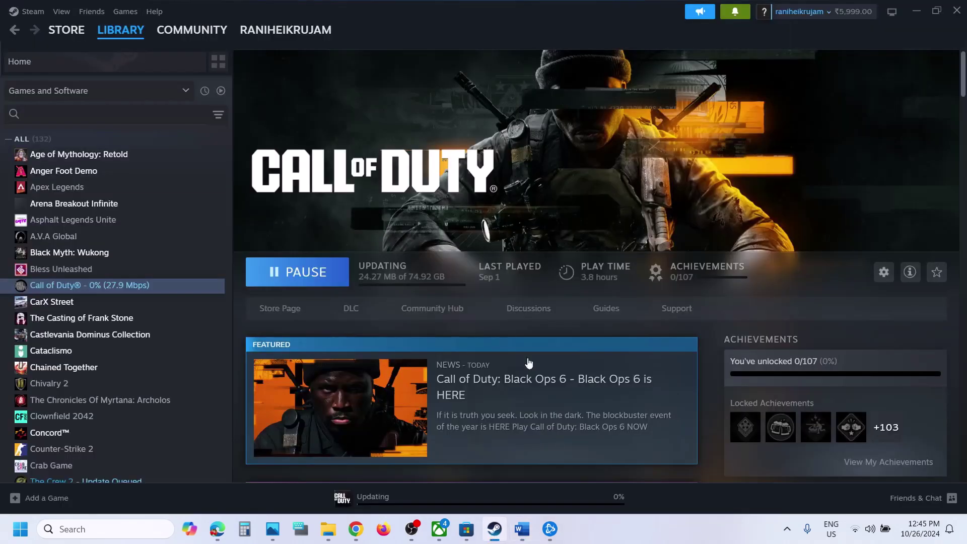
pyautogui.rightClick(144, 291)
pyautogui.click(181, 392)
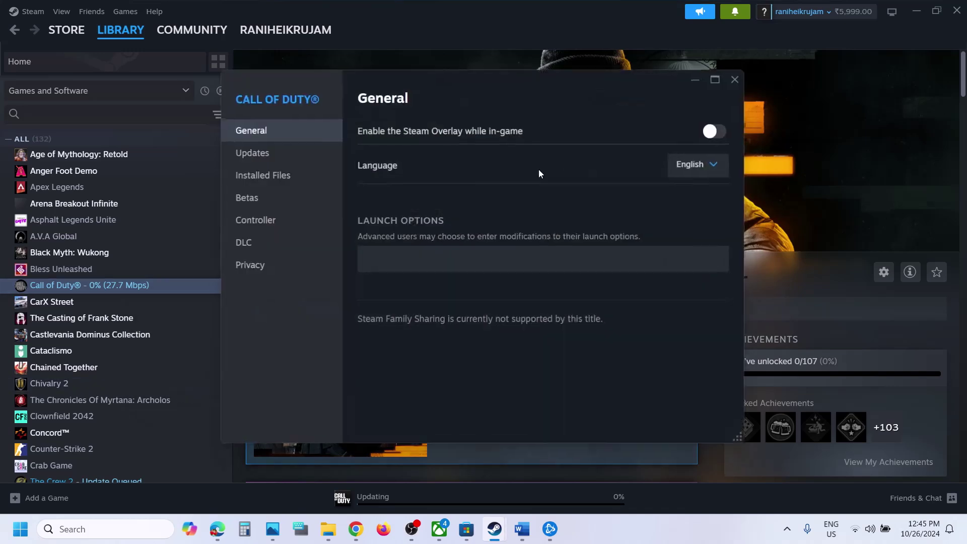
pyautogui.click(737, 79)
# Step: Disable the Black Ops 6 - Campaign content in Call of Duty's DLC list
pyautogui.scroll(-7, 794, 291)
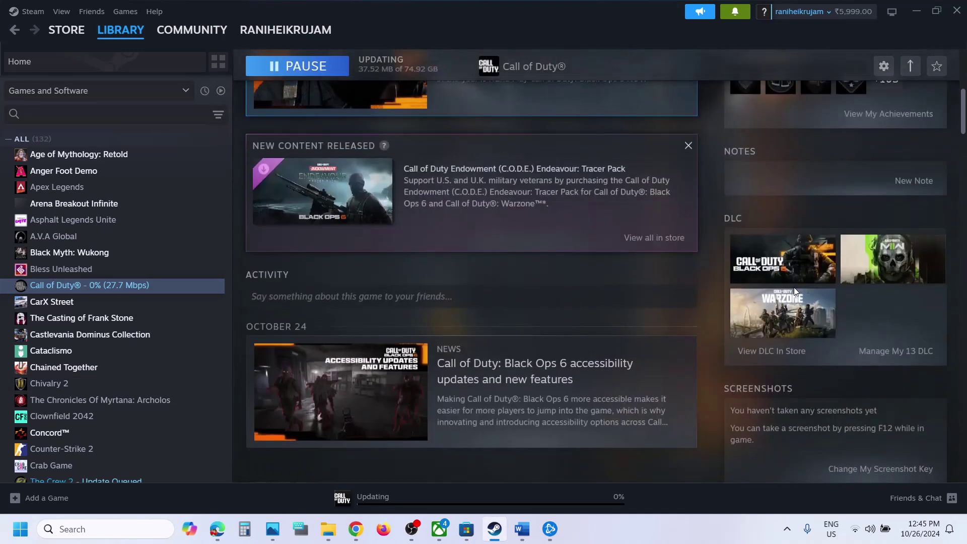
pyautogui.click(895, 339)
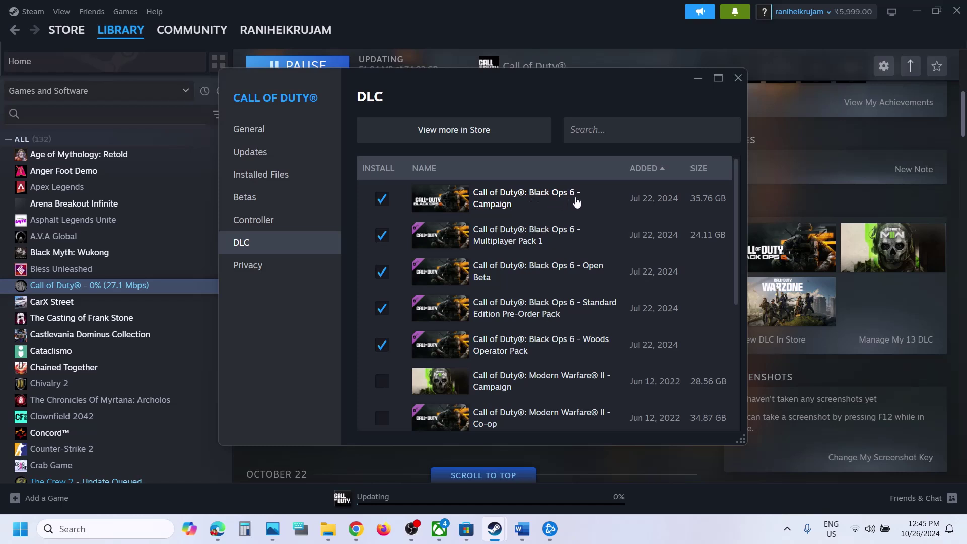
pyautogui.click(382, 203)
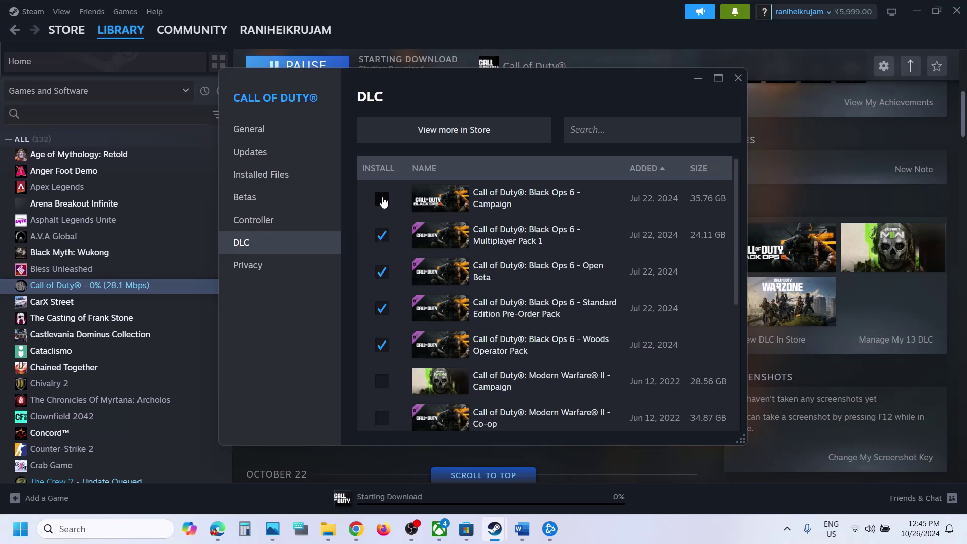
# Step: Switch to the Word document and highlight "Uncheck all except black ops 6" in Step 3
pyautogui.click(522, 528)
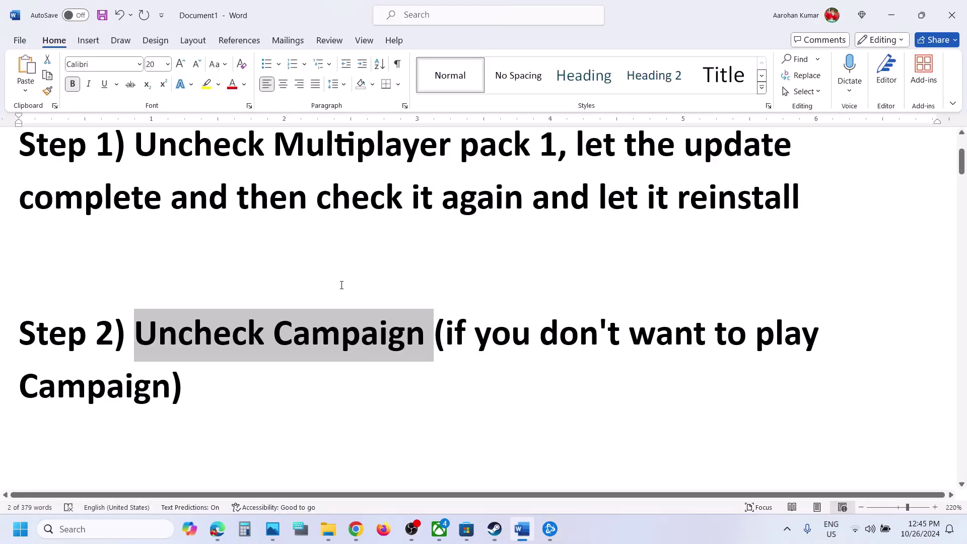
pyautogui.scroll(-3, 341, 285)
pyautogui.moveTo(152, 351); pyautogui.dragTo(619, 363)
# Step: Return to Steam's Call of Duty DLC window, re-enable Black Ops 6 - Campaign, and check the remaining DLC entries before closing it
pyautogui.moveTo(488, 539)
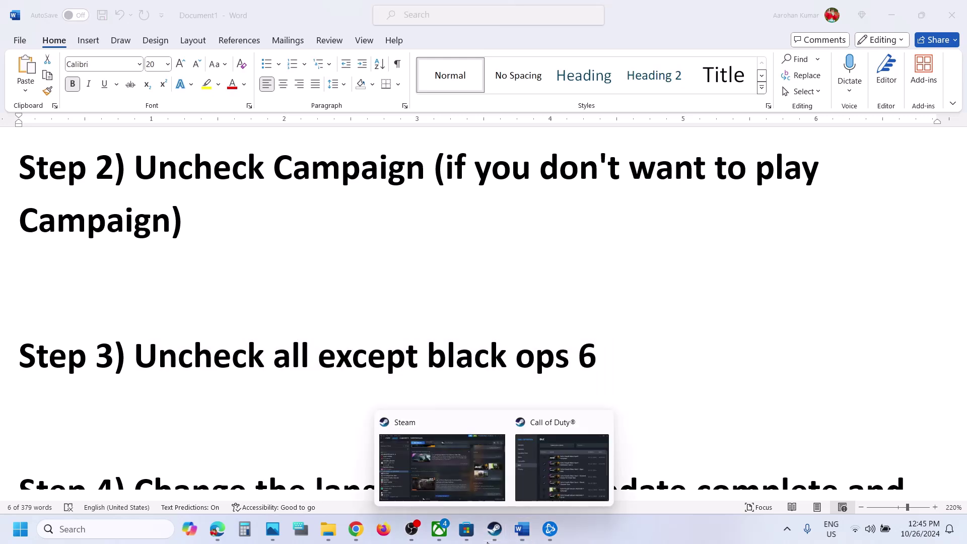
pyautogui.click(554, 464)
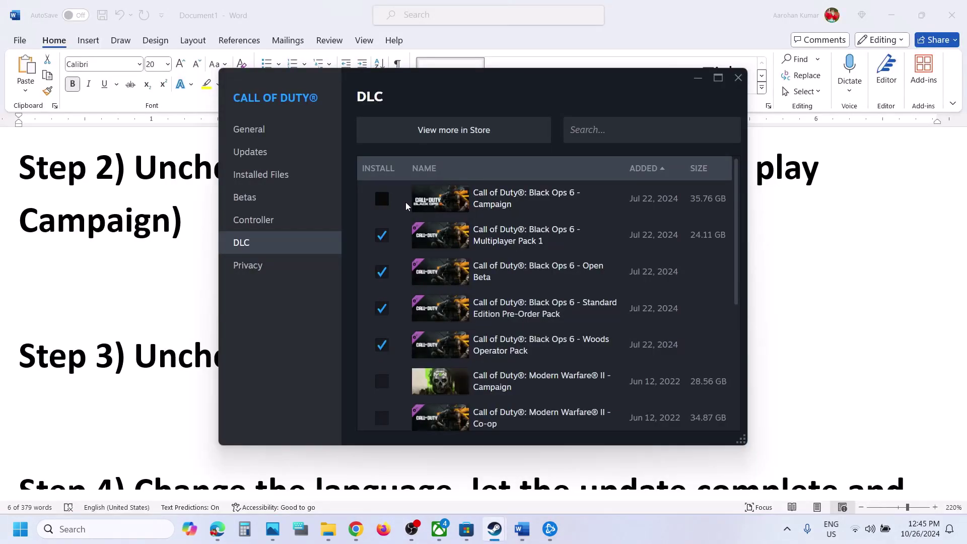
pyautogui.click(385, 201)
pyautogui.scroll(-3, 408, 269)
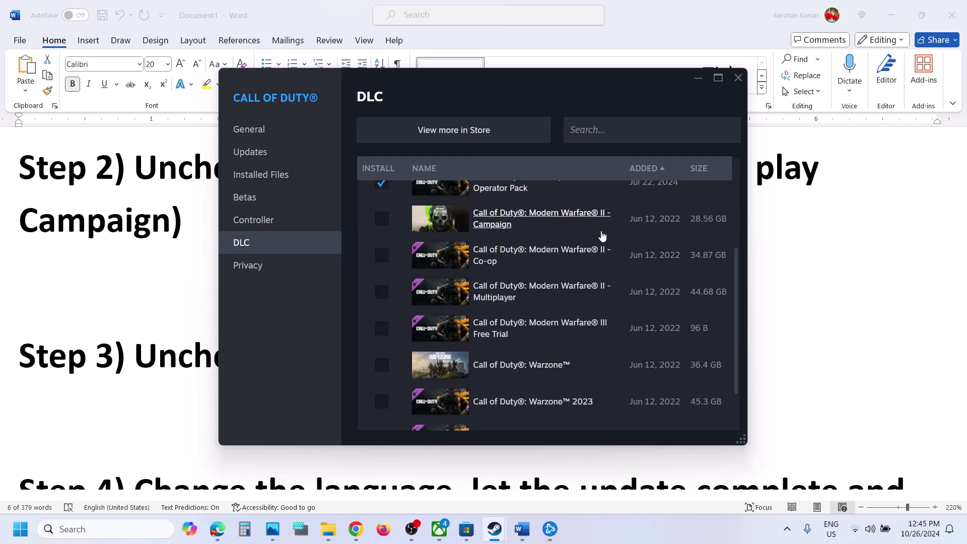
pyautogui.scroll(-1, 579, 317)
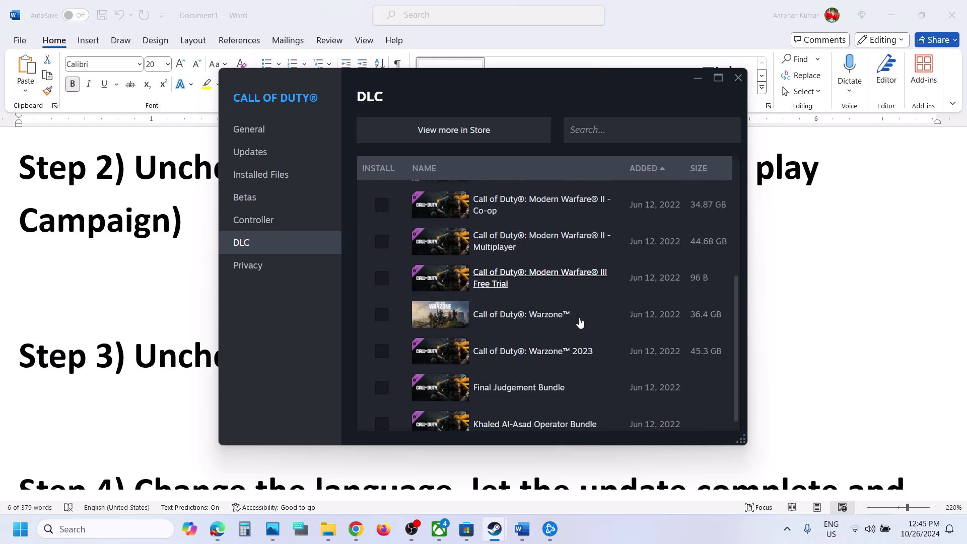
pyautogui.scroll(1, 423, 221)
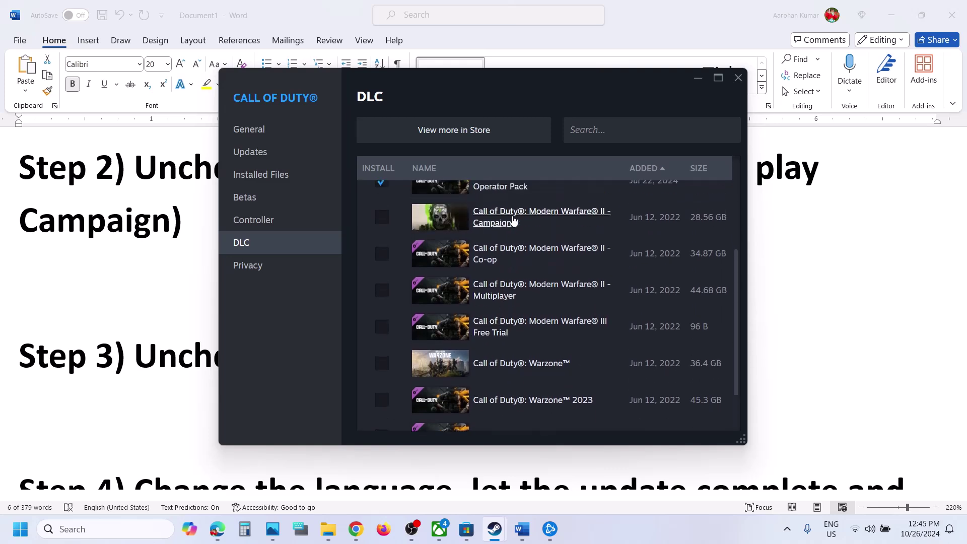
pyautogui.scroll(3, 394, 384)
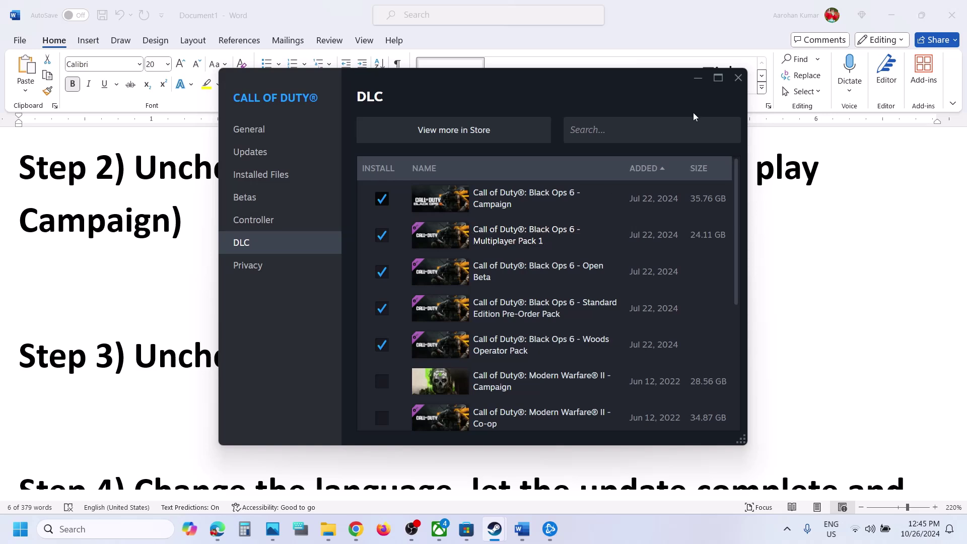
pyautogui.click(738, 77)
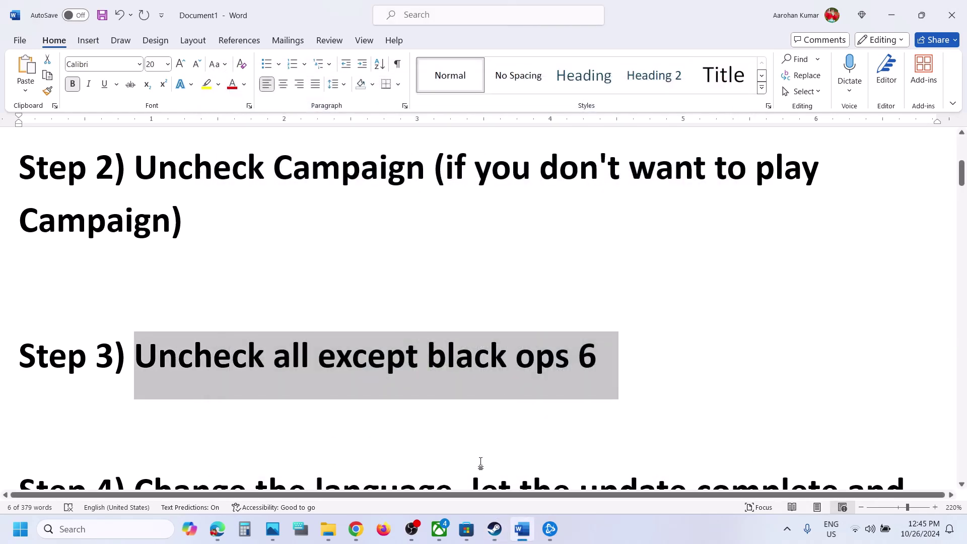
pyautogui.click(494, 528)
pyautogui.scroll(10, 449, 332)
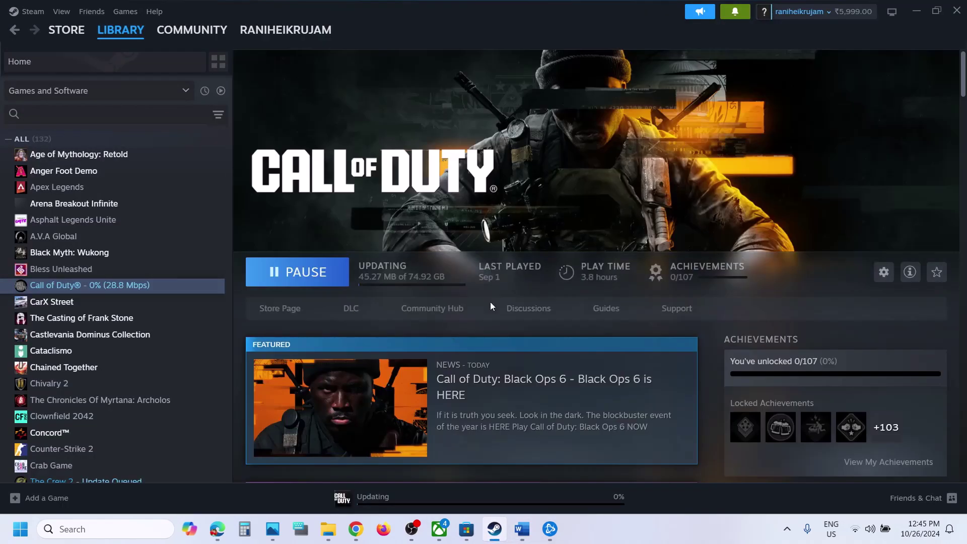
# Step: Switch to Battle.net and open Call of Duty's install content list from its game settings
pyautogui.click(552, 517)
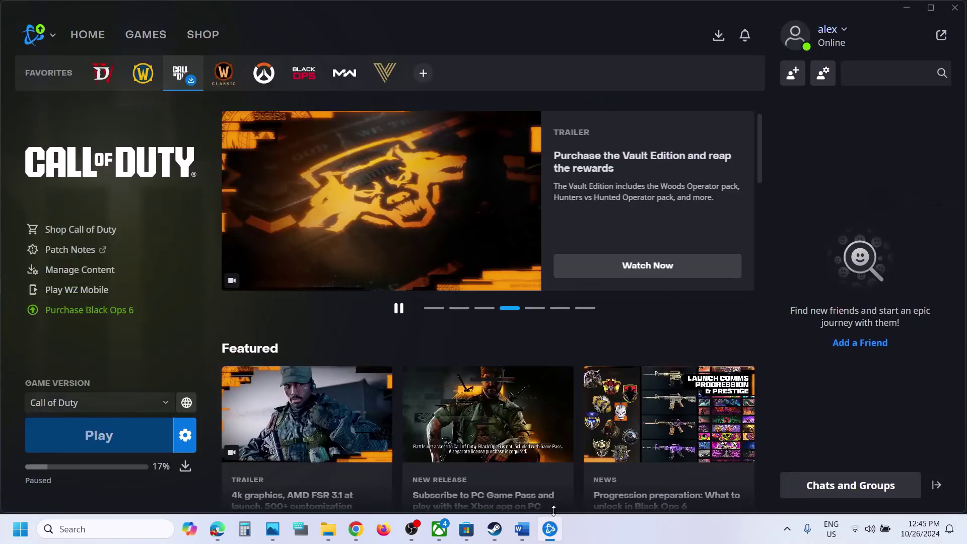
pyautogui.click(185, 442)
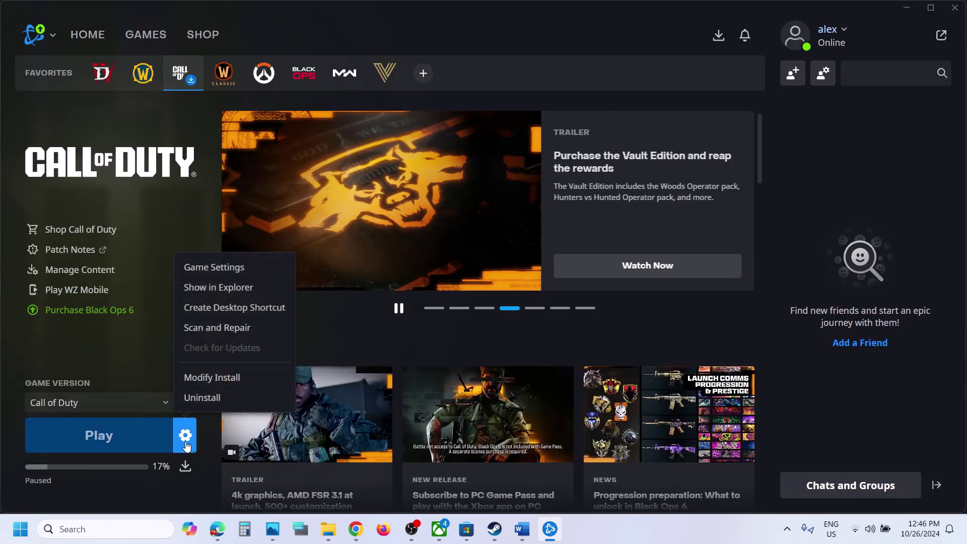
pyautogui.click(232, 268)
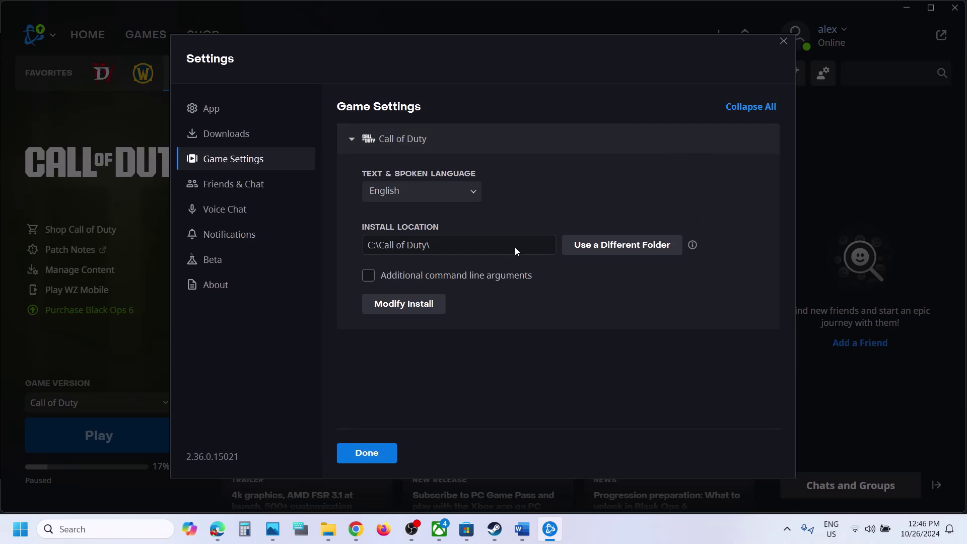
pyautogui.click(403, 304)
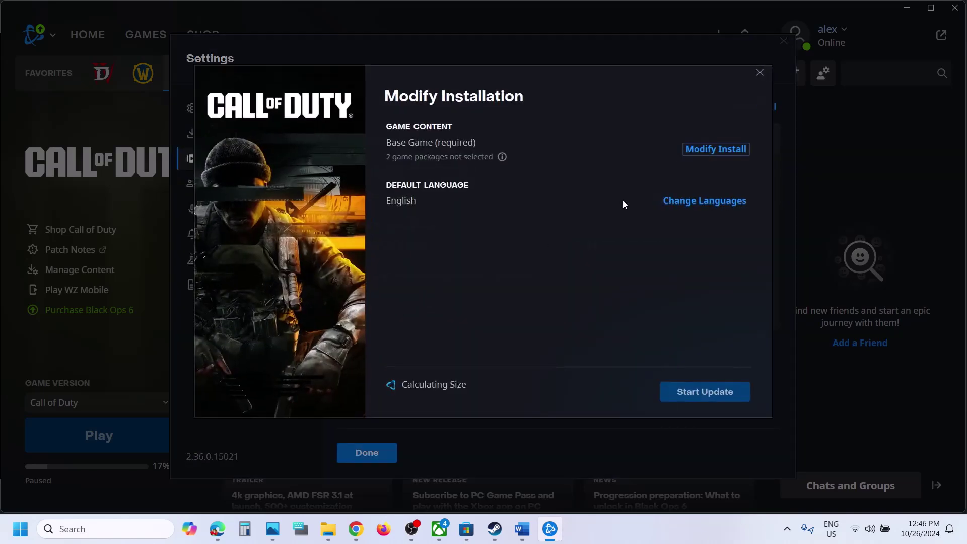
pyautogui.click(720, 151)
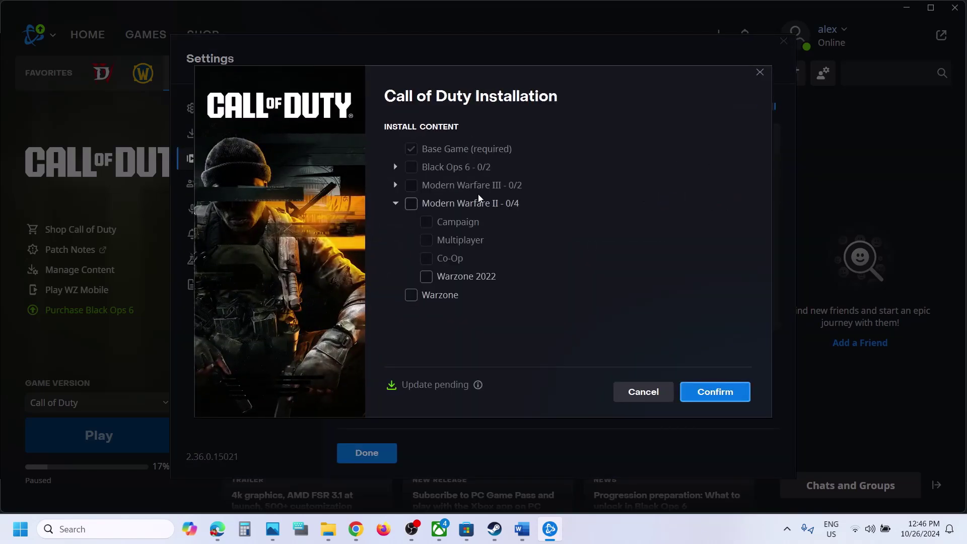
# Step: Highlight "Uncheck Multiplayer pack" in Step 1 of the Word document, and return to Battle.net's Call of Duty content list
pyautogui.click(521, 529)
pyautogui.scroll(5, 503, 282)
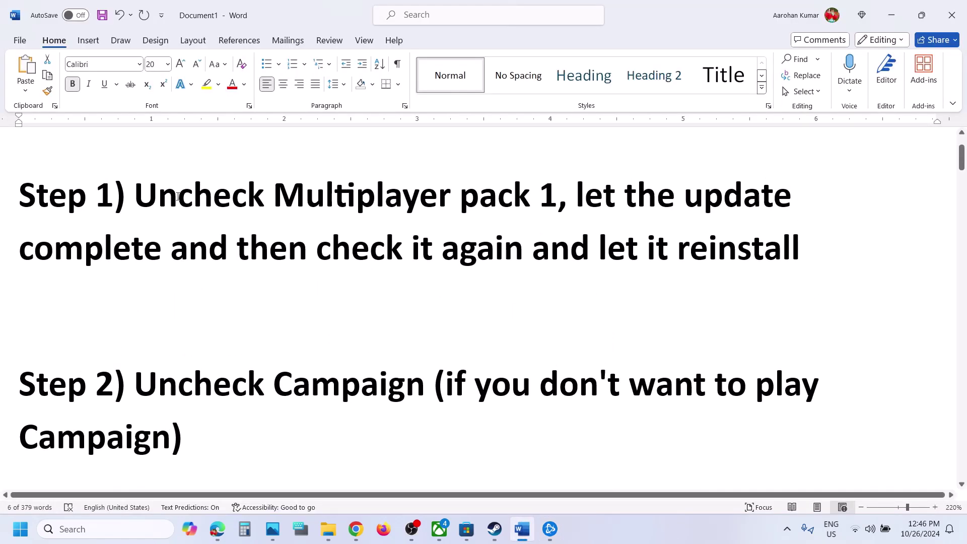
pyautogui.moveTo(178, 197); pyautogui.dragTo(535, 197)
pyautogui.click(921, 15)
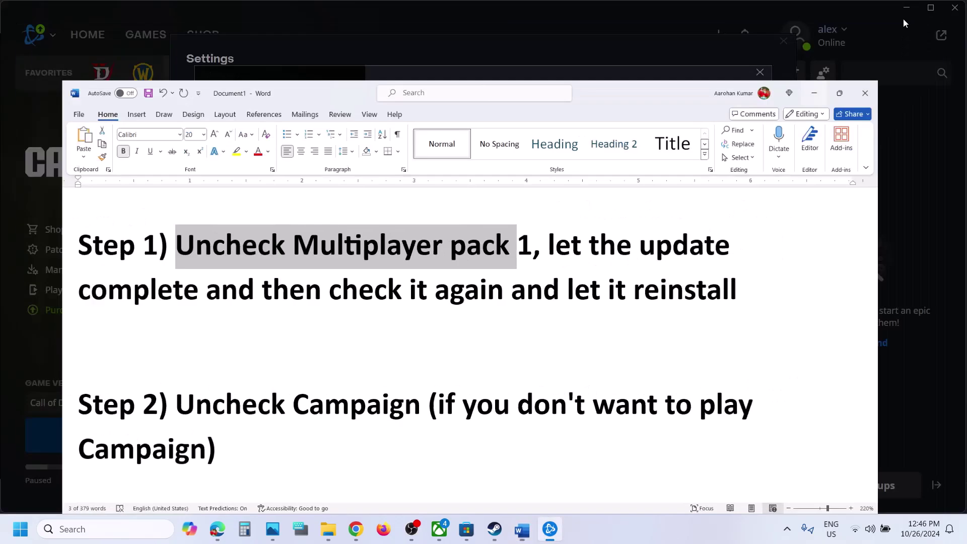
pyautogui.click(902, 19)
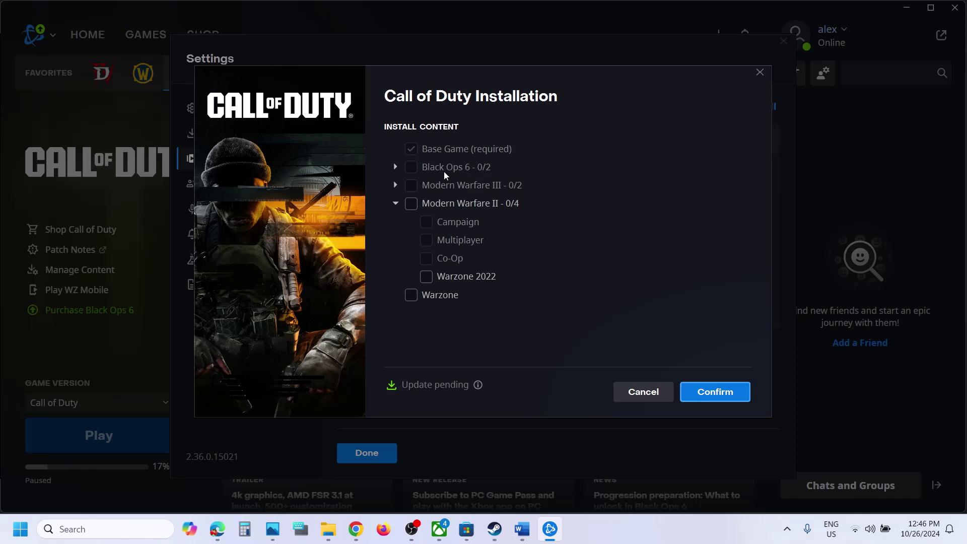
# Step: In the Word document, highlight in turn Step 1's "check it again and let it reinstall", Step 2's "Uncheck Campaign" and Step 3's "Uncheck all except black ops"
pyautogui.click(522, 528)
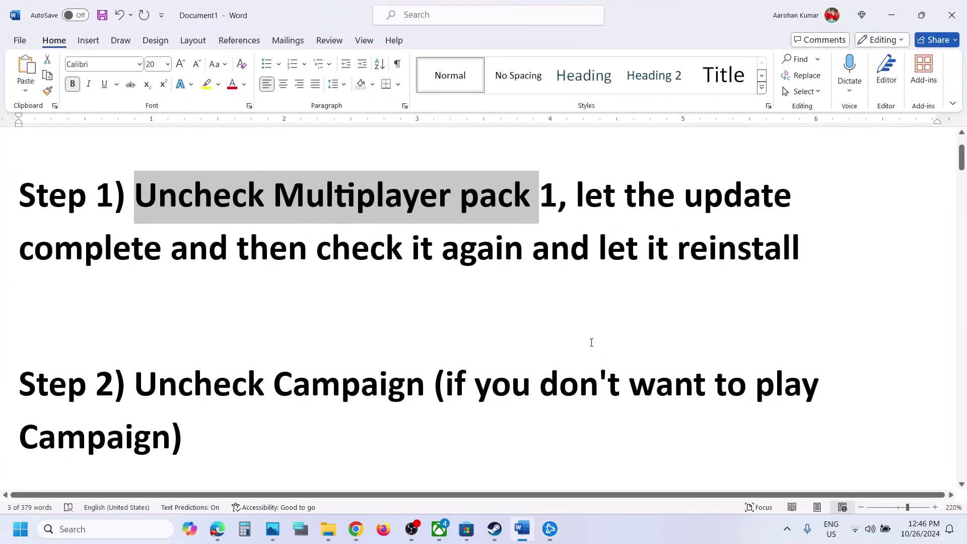
pyautogui.moveTo(337, 253); pyautogui.dragTo(799, 251)
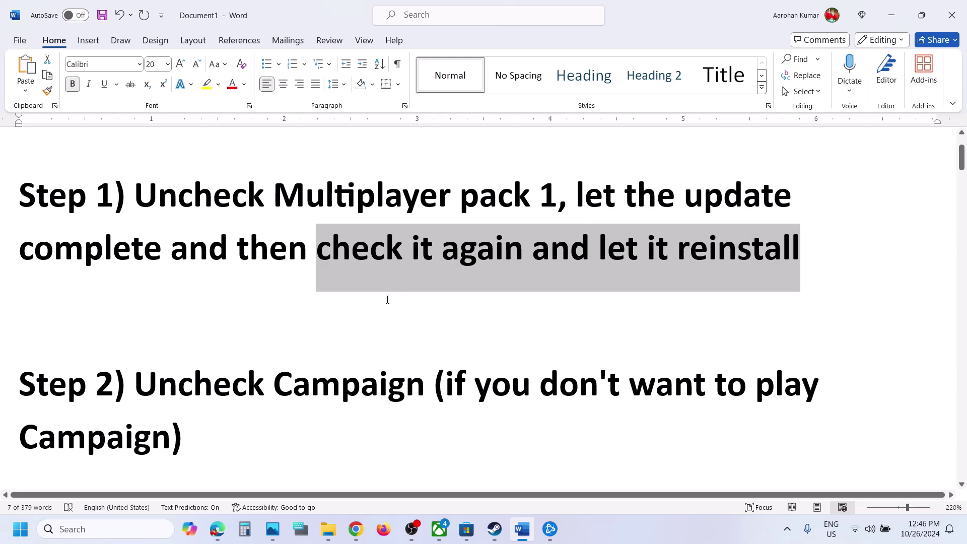
pyautogui.scroll(-2, 387, 297)
pyautogui.moveTo(165, 302); pyautogui.dragTo(380, 268)
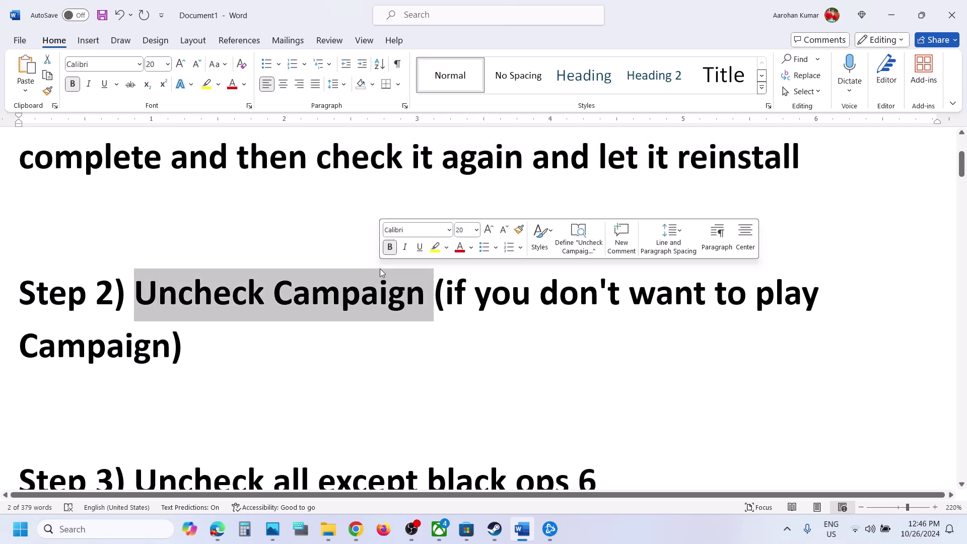
pyautogui.scroll(-3, 380, 268)
pyautogui.scroll(1, 341, 284)
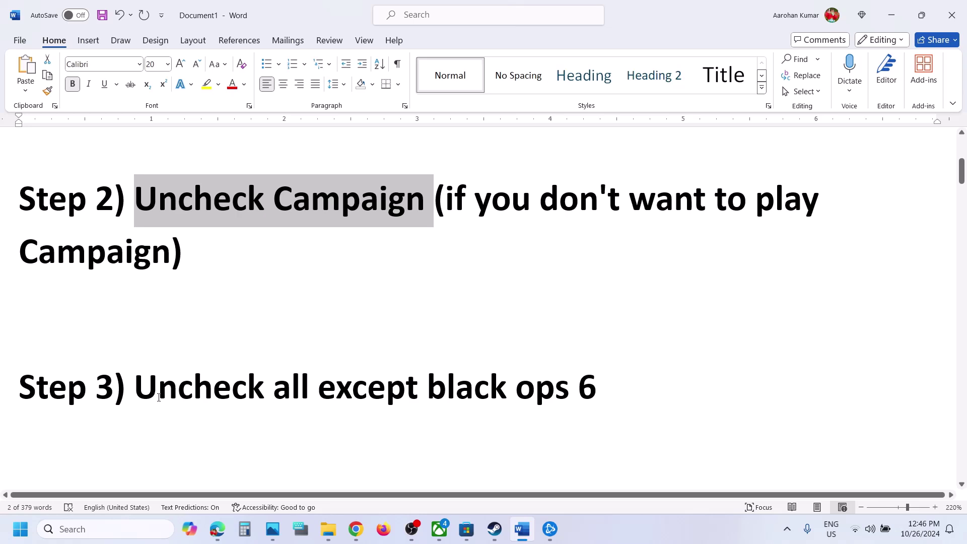
pyautogui.moveTo(149, 397); pyautogui.dragTo(577, 400)
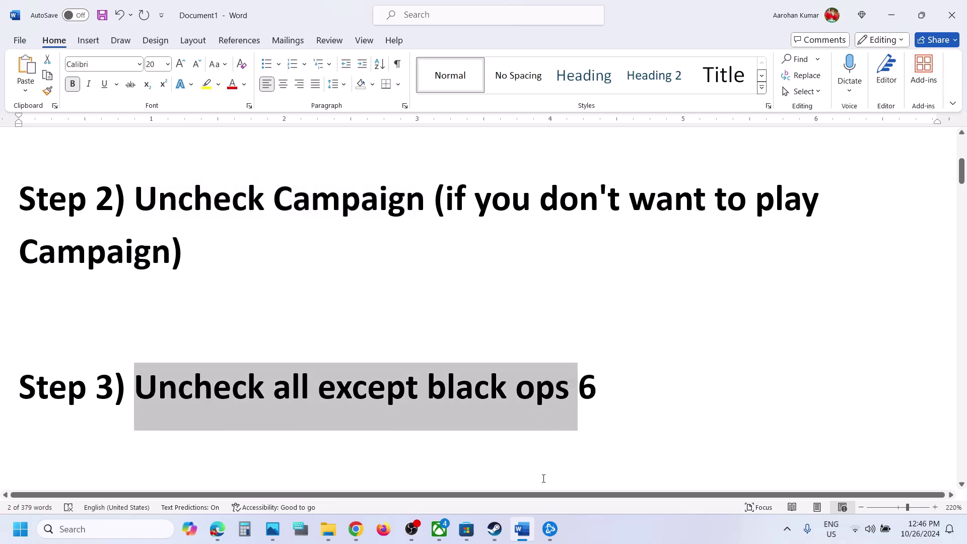
# Step: Close the Call of Duty Installation window in Battle.net, and highlight "Change the language" in Step 4 of the Word document
pyautogui.click(549, 529)
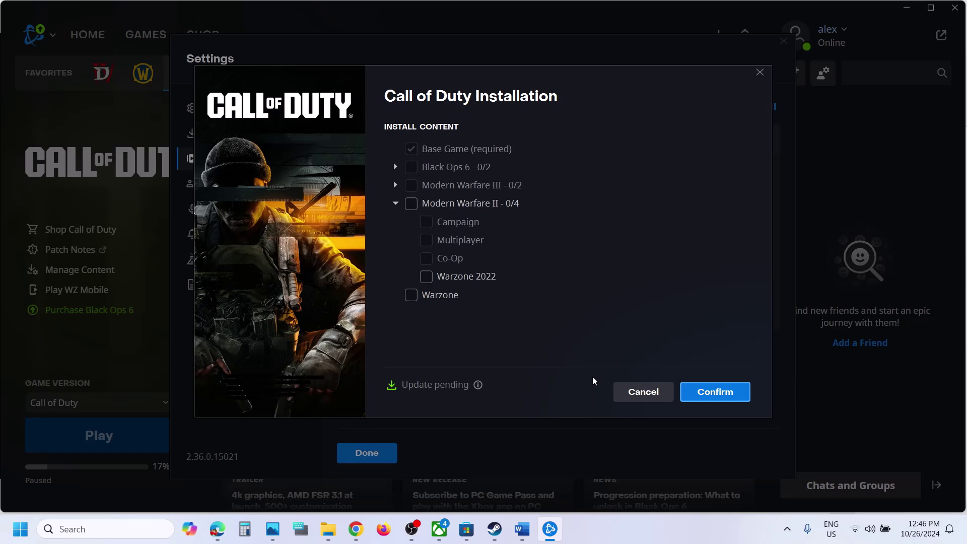
pyautogui.click(760, 72)
pyautogui.click(529, 533)
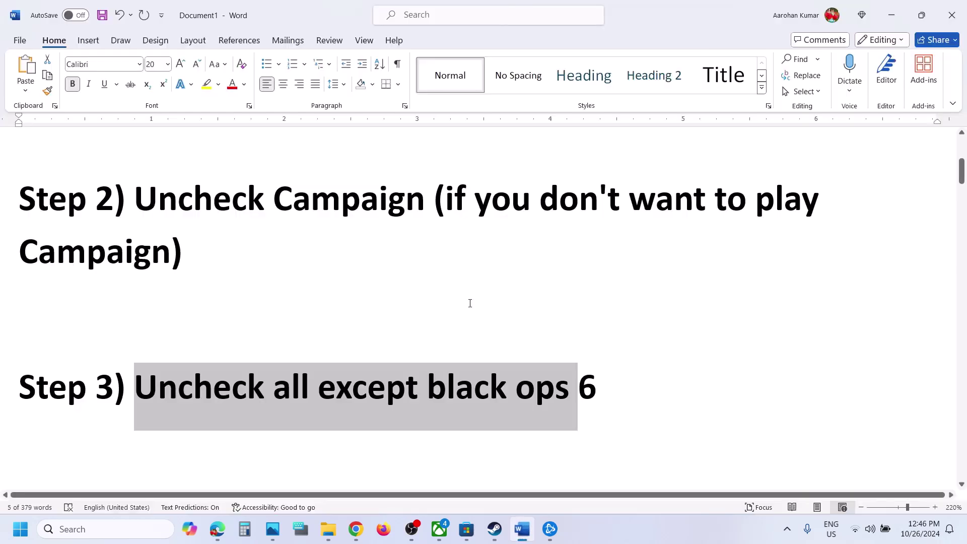
pyautogui.scroll(-5, 377, 302)
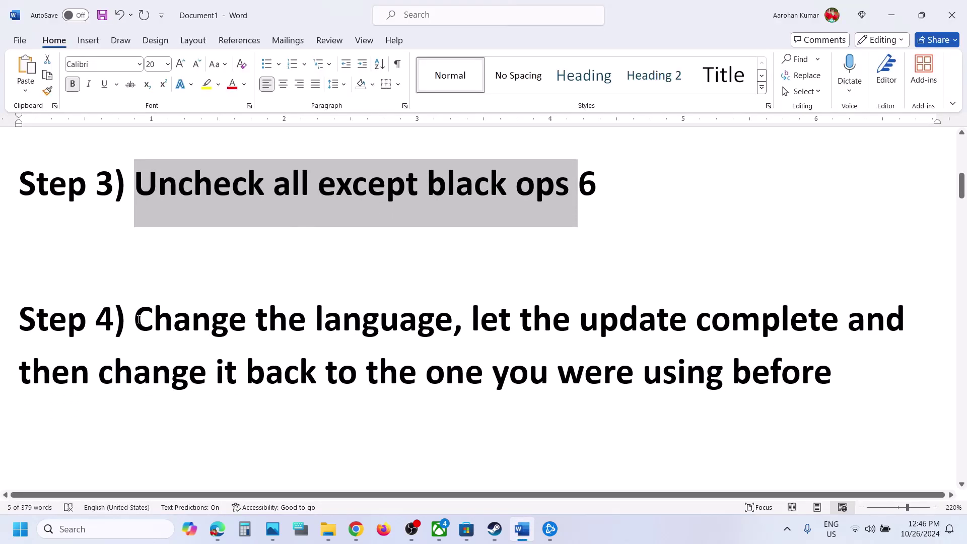
pyautogui.moveTo(180, 315); pyautogui.dragTo(449, 321)
# Step: Switch to Steam and set Call of Duty's language to Deutsch (German) in its properties
pyautogui.click(505, 530)
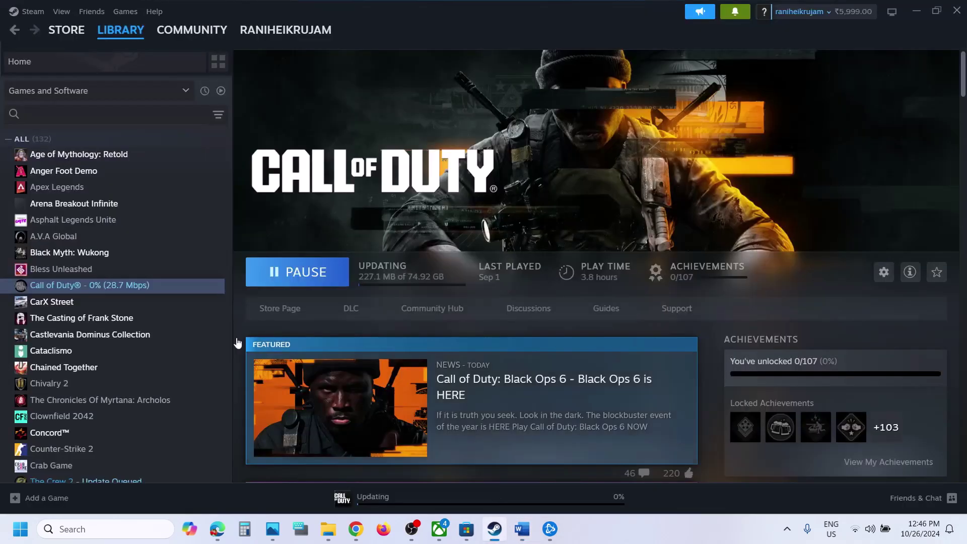
pyautogui.rightClick(121, 286)
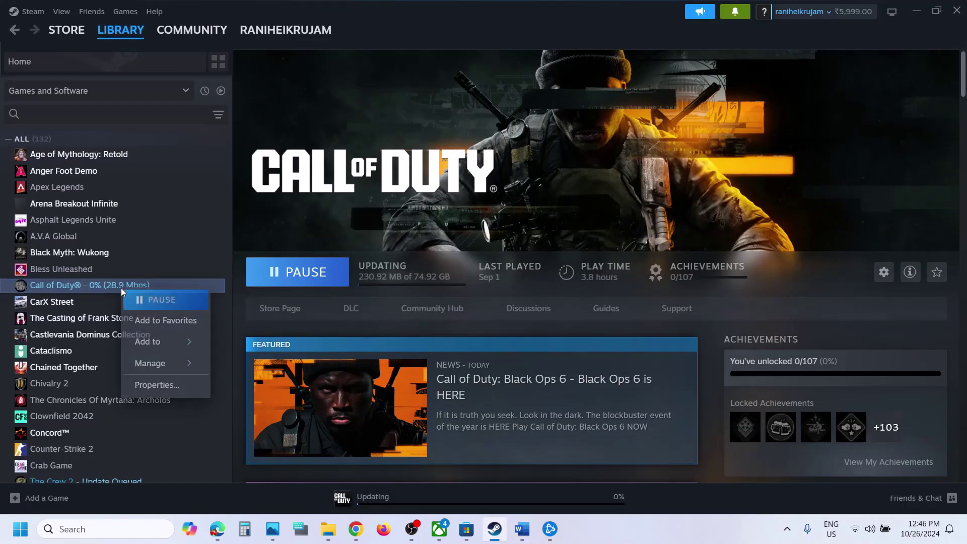
pyautogui.click(159, 385)
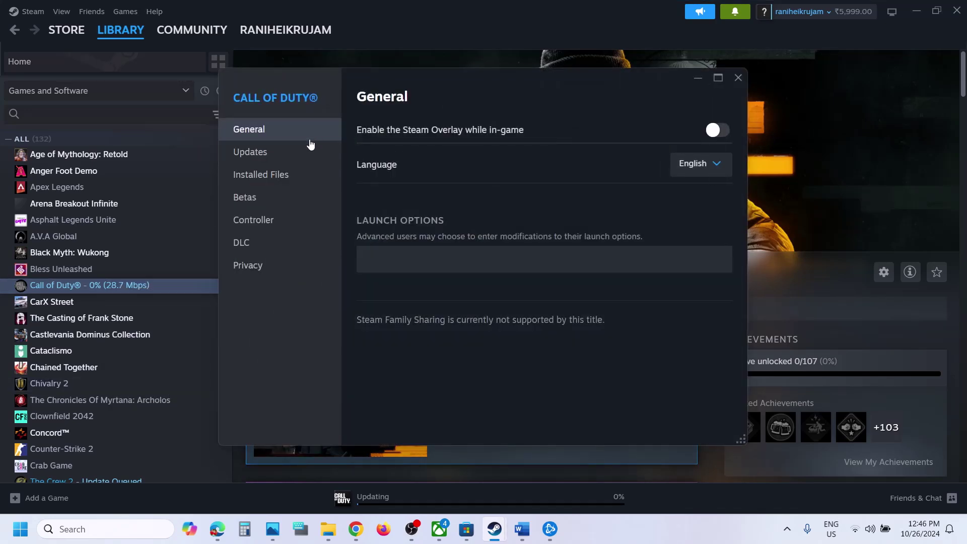
pyautogui.click(703, 163)
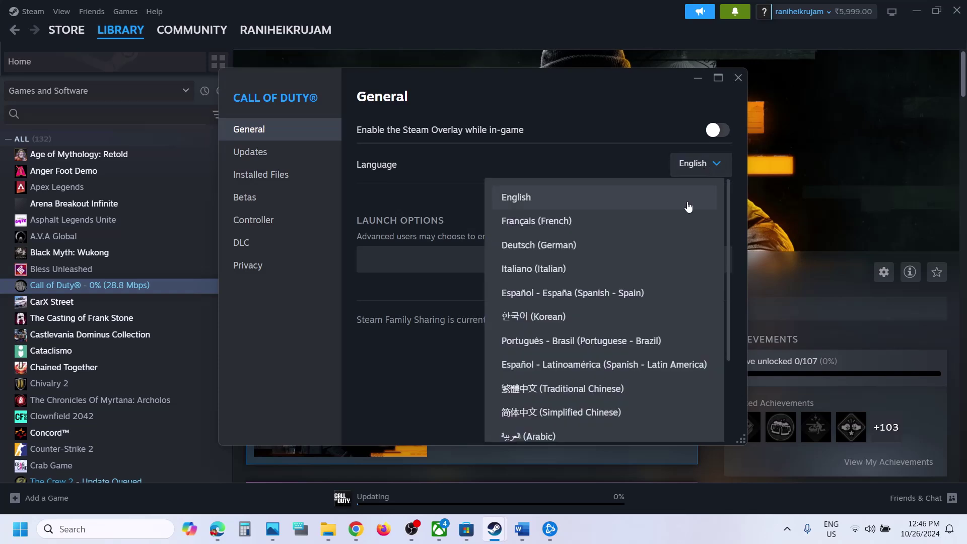
pyautogui.click(590, 249)
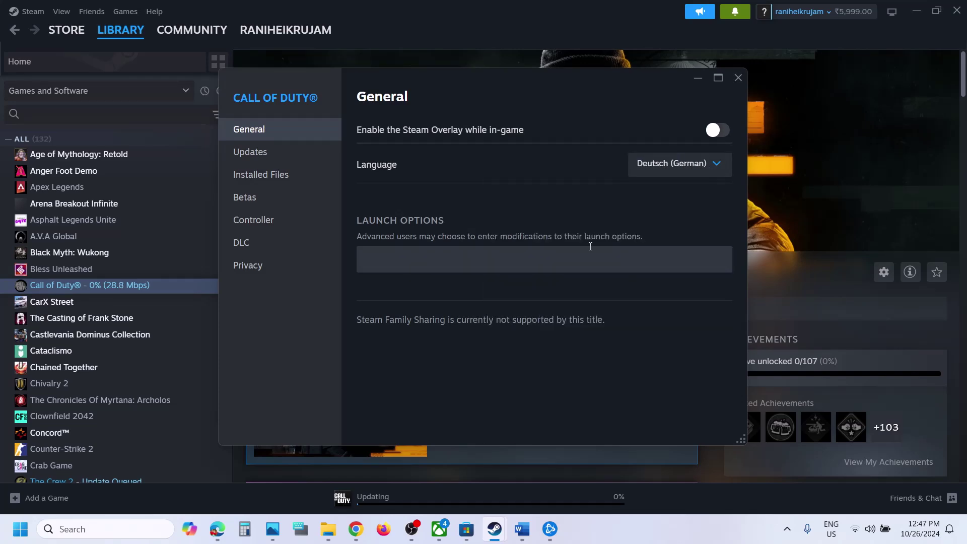
pyautogui.click(738, 78)
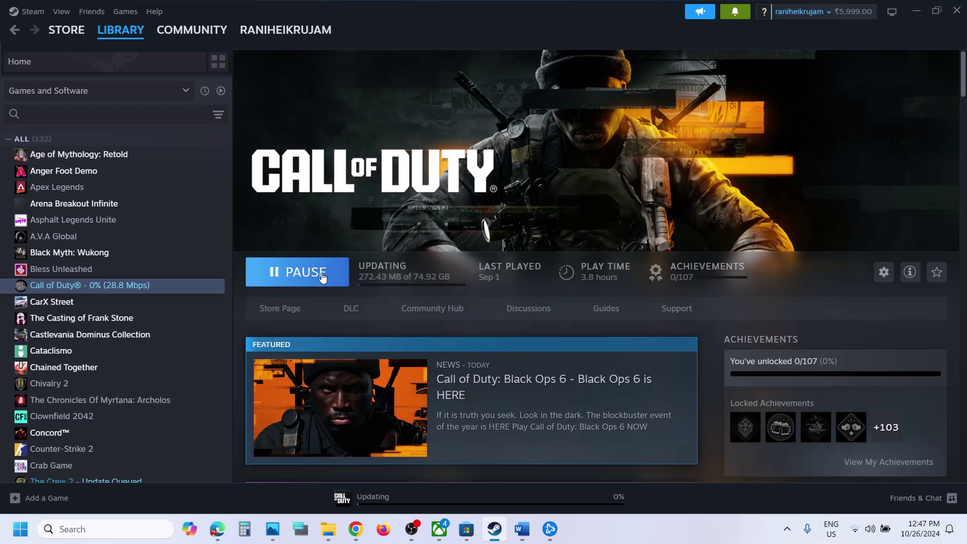
# Step: Set Call of Duty's language back to English in its Steam properties and close them
pyautogui.rightClick(146, 289)
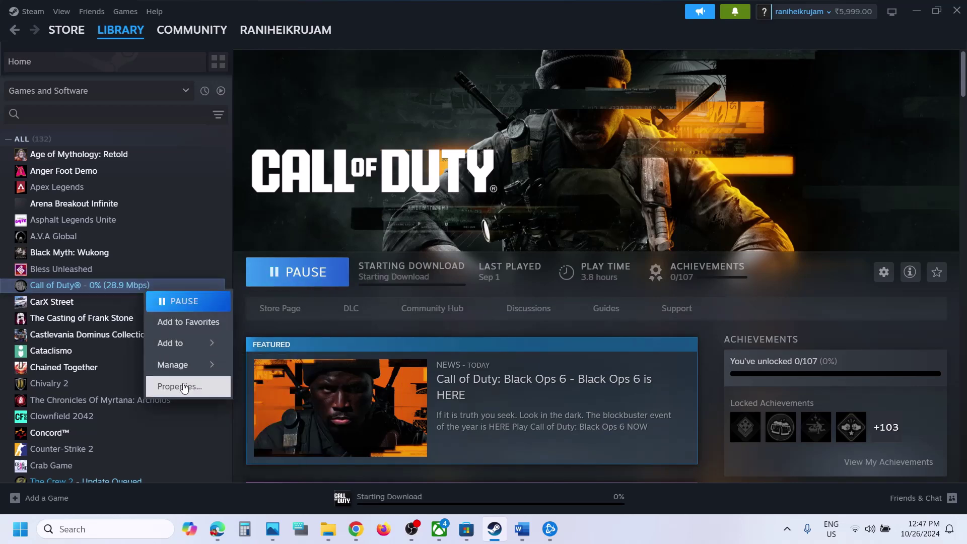
pyautogui.click(184, 386)
pyautogui.click(693, 162)
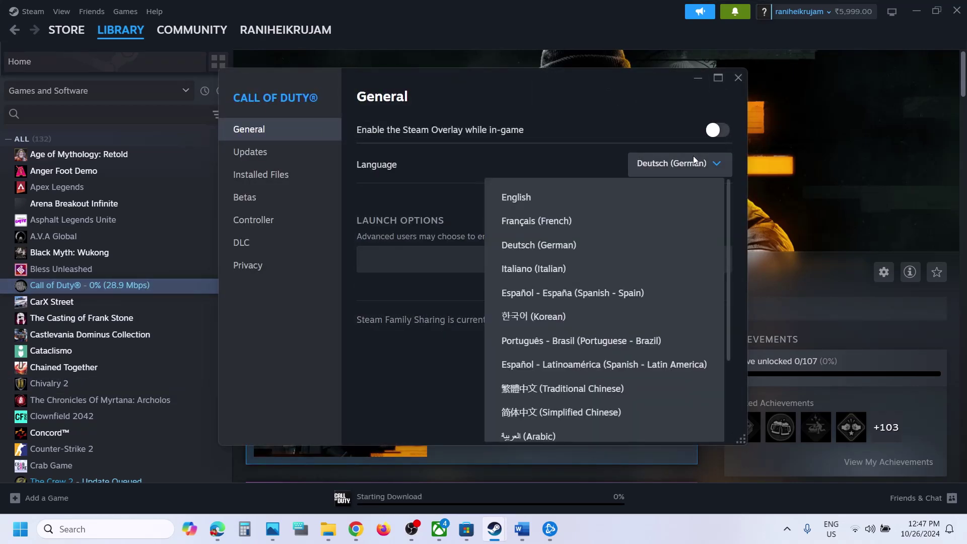
pyautogui.click(525, 205)
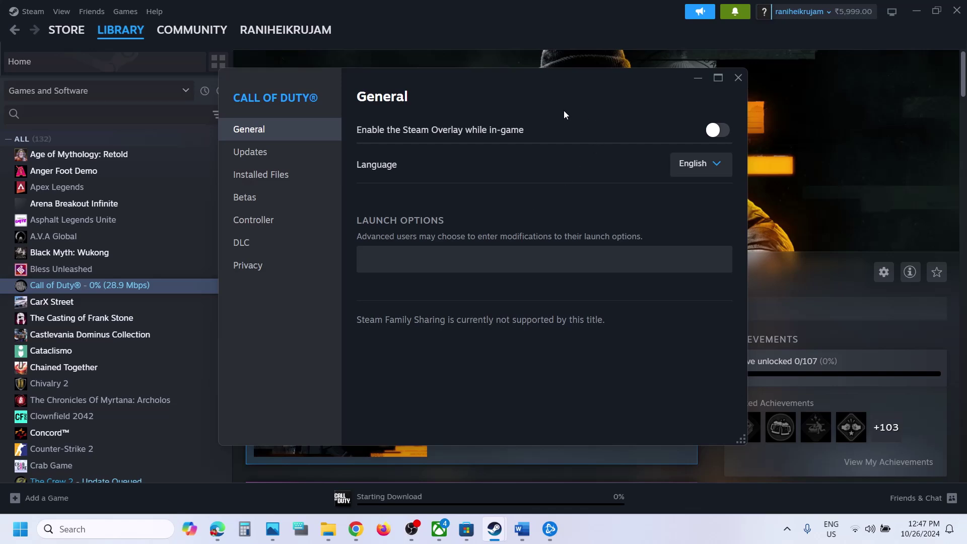
pyautogui.click(738, 77)
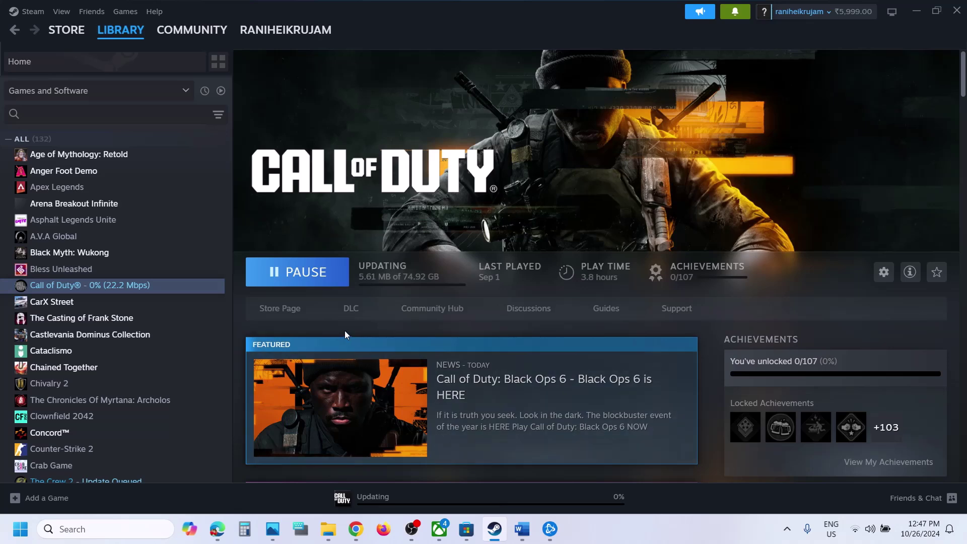
# Step: Switch to the Word document and highlight the Step 5 text "Restart Steam/Battle.net as an administrator/restart PC"
pyautogui.click(522, 538)
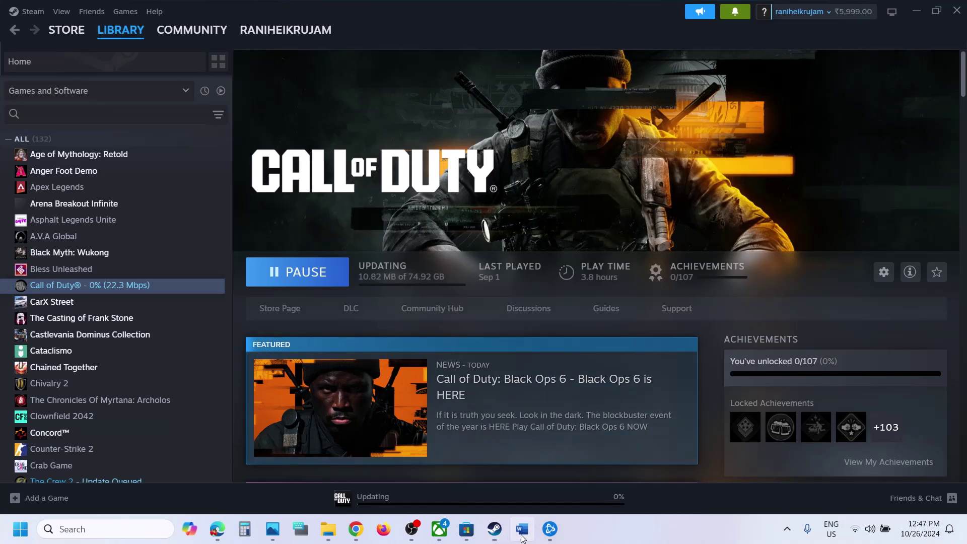
pyautogui.scroll(-4, 407, 334)
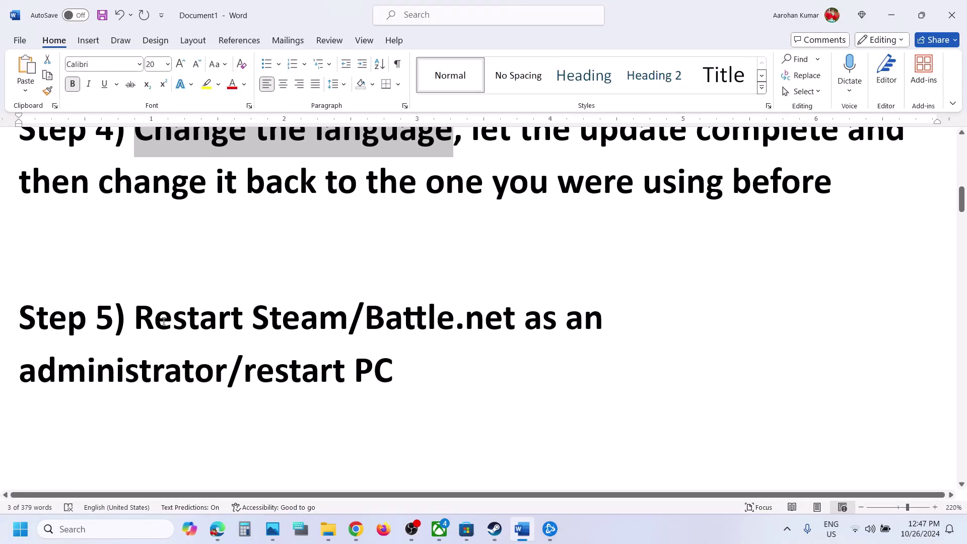
pyautogui.moveTo(135, 317); pyautogui.dragTo(395, 372)
# Step: Return to Steam, locate its Exit command, and run Steam as administrator from a Windows search for "steam"
pyautogui.click(493, 534)
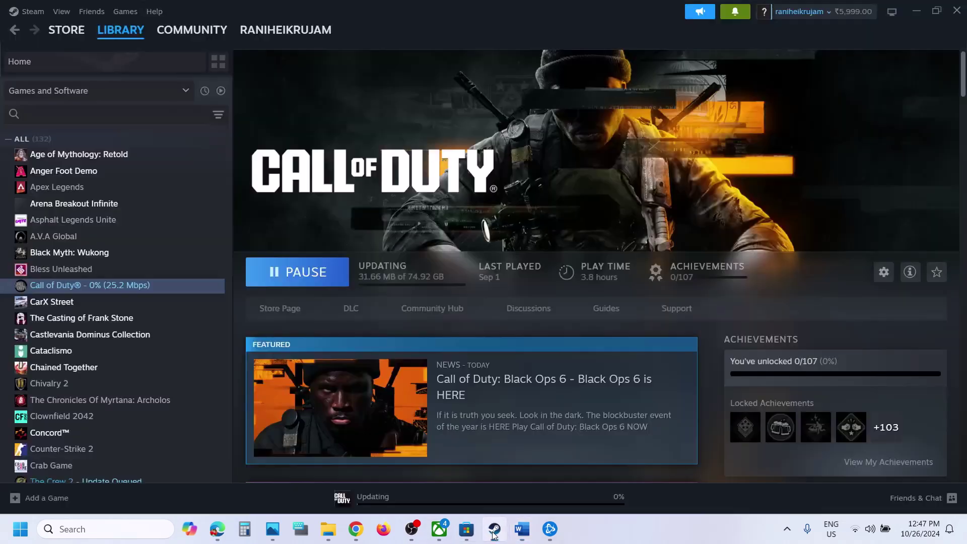
pyautogui.click(27, 11)
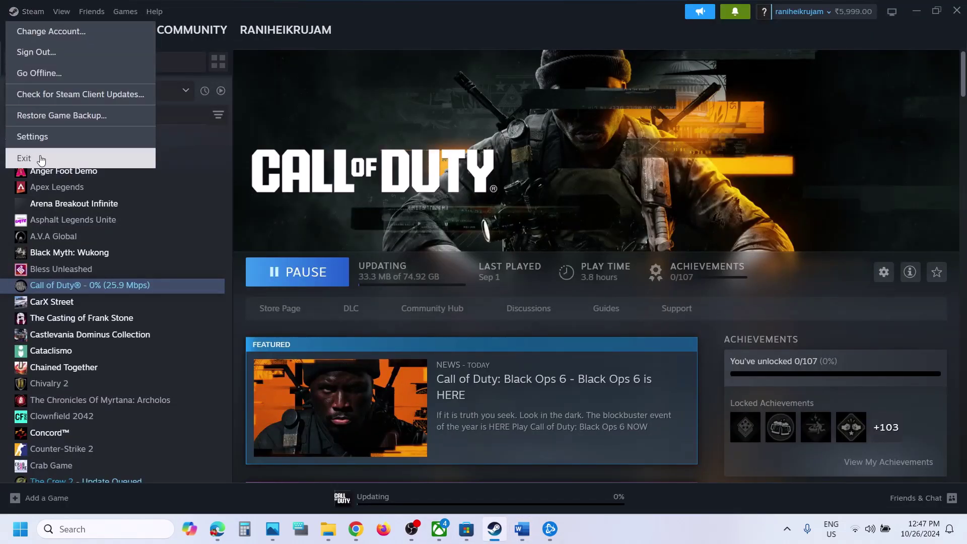
pyautogui.click(160, 529)
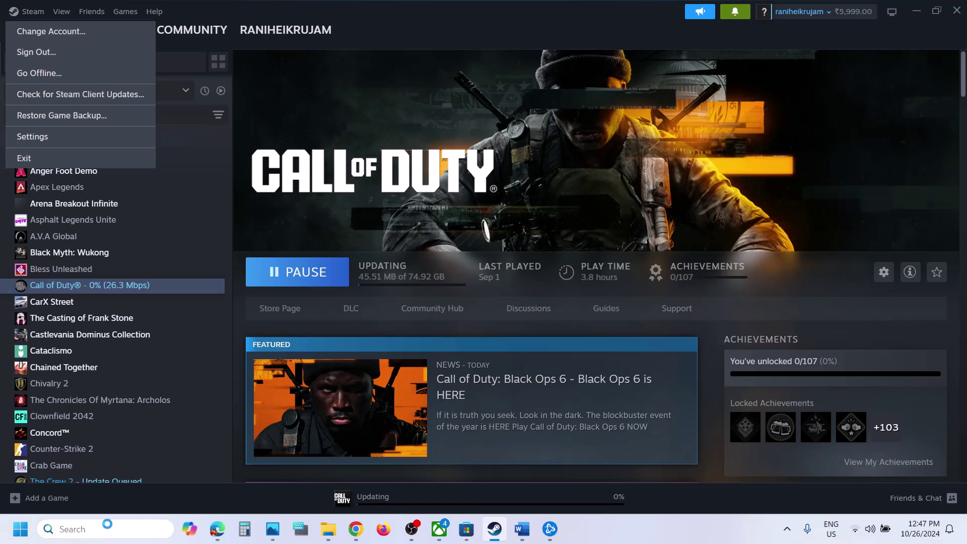
pyautogui.write('steam')
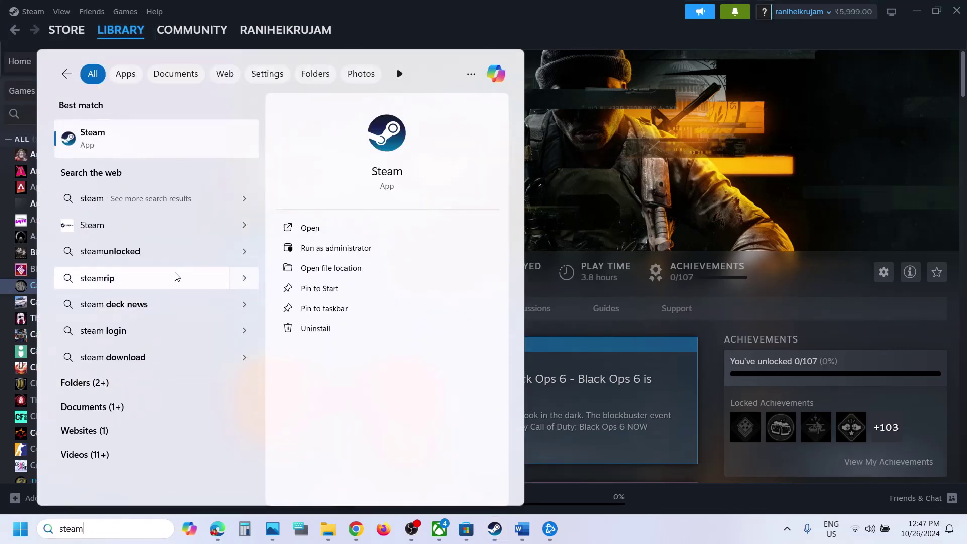
pyautogui.rightClick(135, 134)
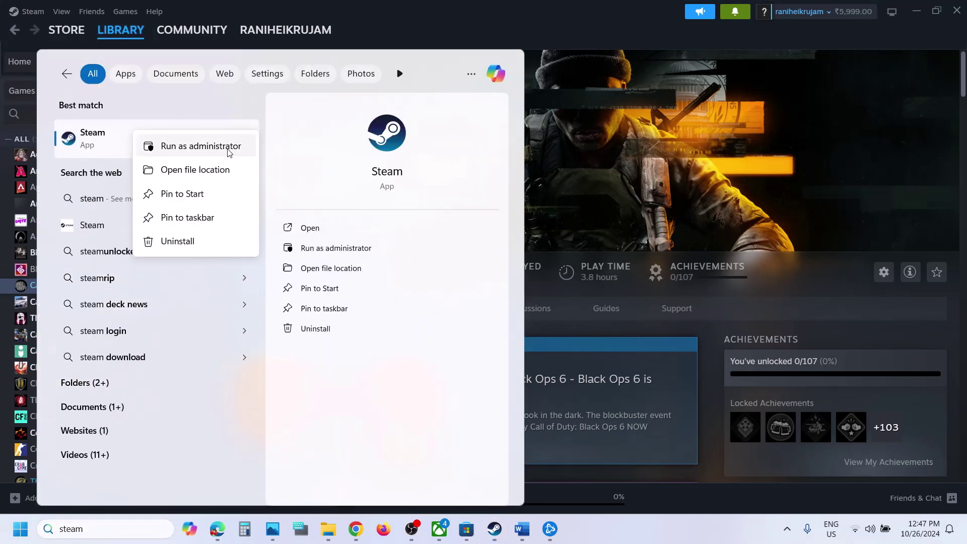
pyautogui.click(228, 146)
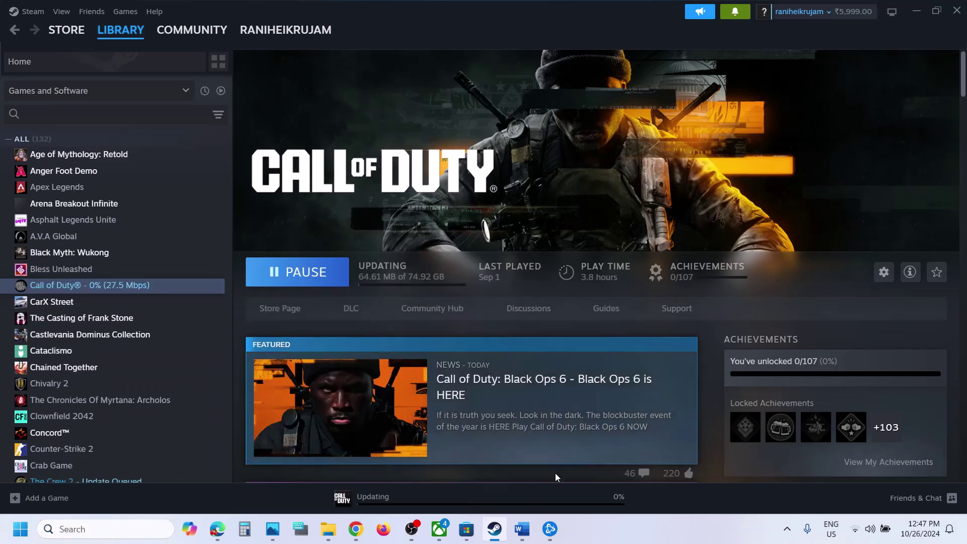
# Step: Switch to Battle.net, close its game settings, and display the main menu containing the Exit command
pyautogui.click(550, 530)
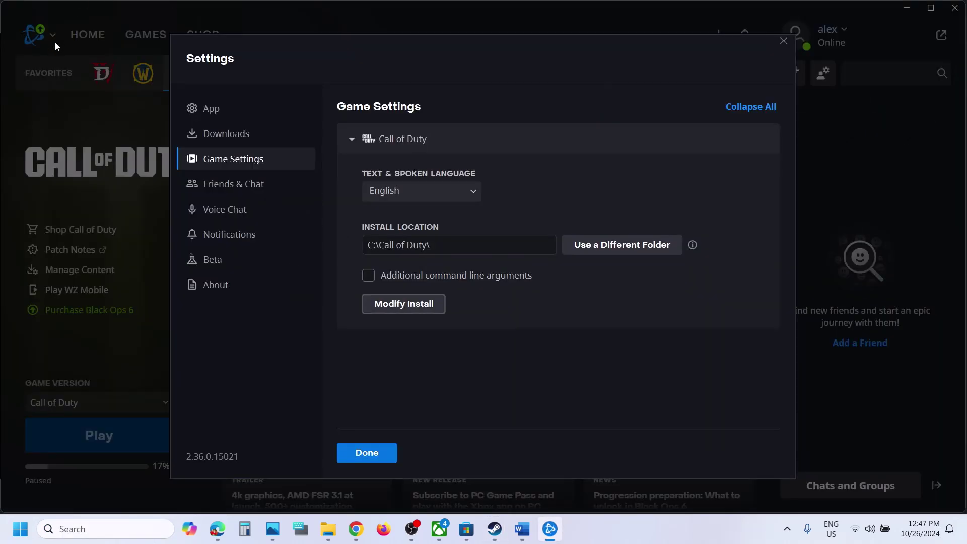
pyautogui.click(787, 45)
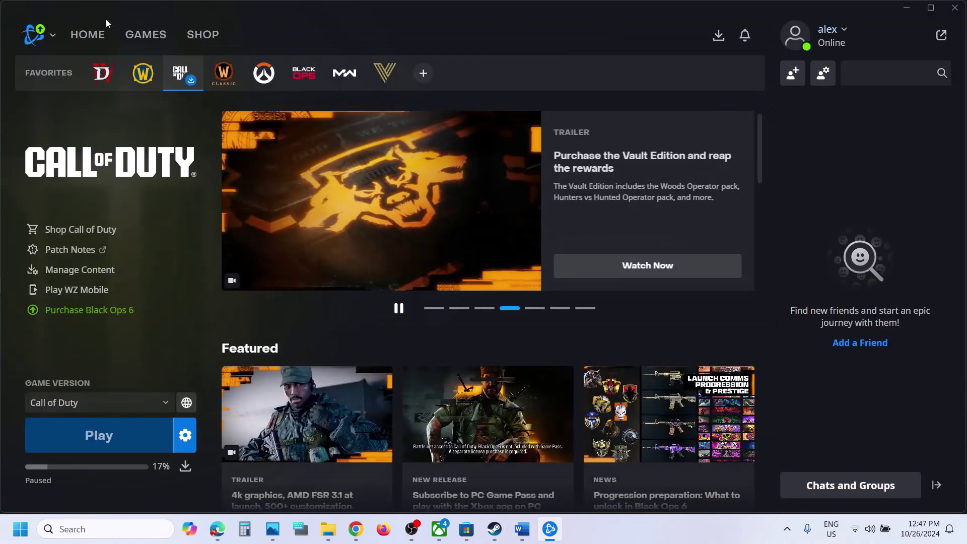
pyautogui.click(52, 35)
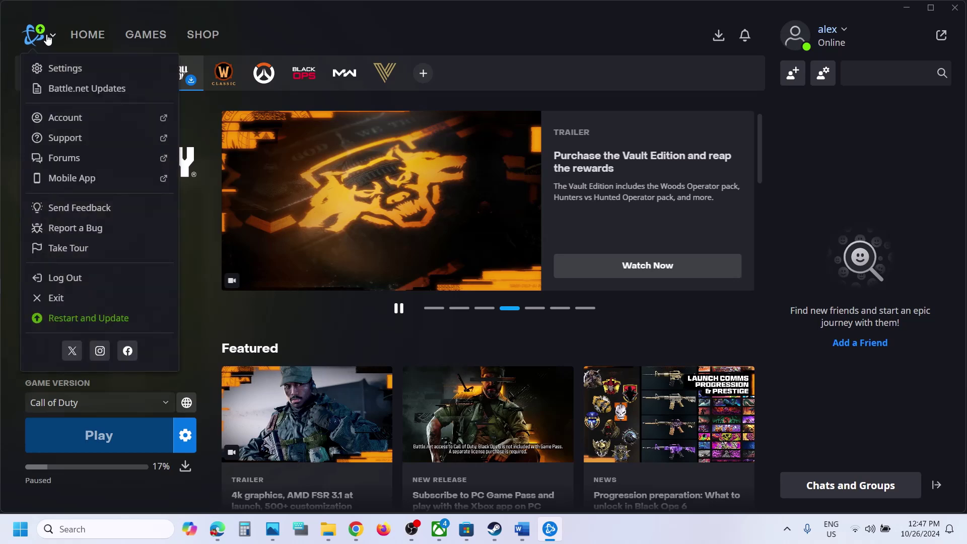
# Step: Search Windows for "batt", display the Run as administrator option for Battle.net, and dismiss the search
pyautogui.click(99, 530)
pyautogui.write('batt')
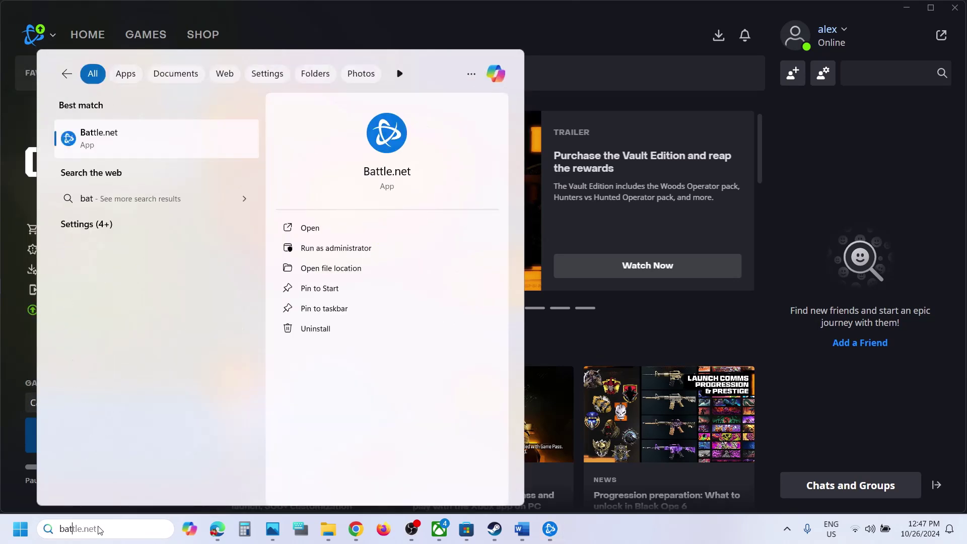
pyautogui.rightClick(116, 138)
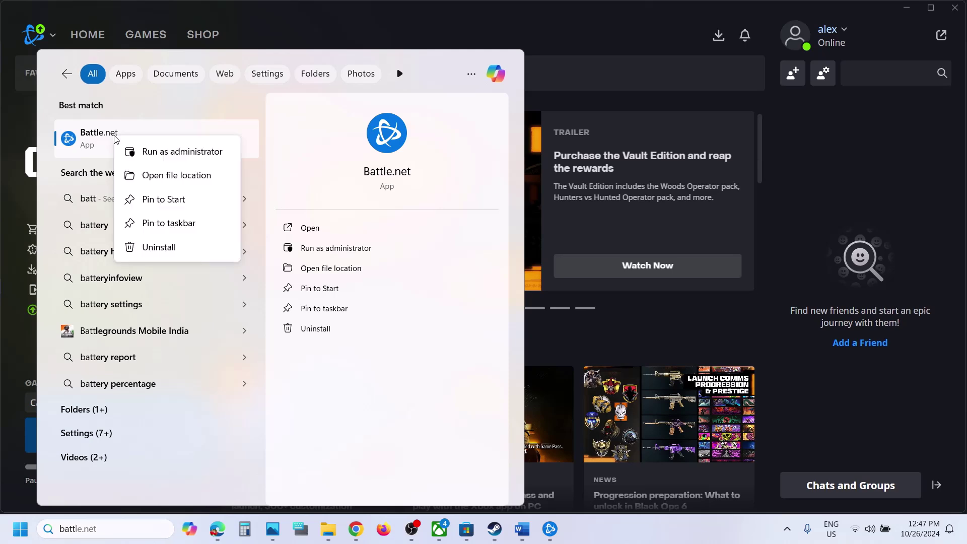
pyautogui.click(809, 152)
# Step: Switch to the Word document and highlight the Step 6 text "Uncheck compatibility from Steam and game exe file- close steam first"
pyautogui.click(522, 529)
pyautogui.scroll(-1, 384, 310)
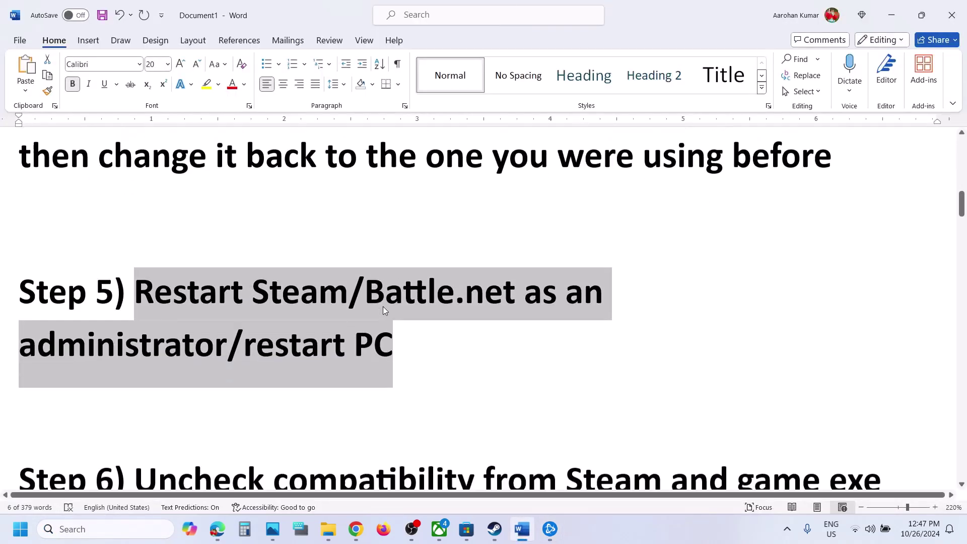
pyautogui.scroll(-3, 384, 307)
pyautogui.moveTo(136, 316); pyautogui.dragTo(593, 356)
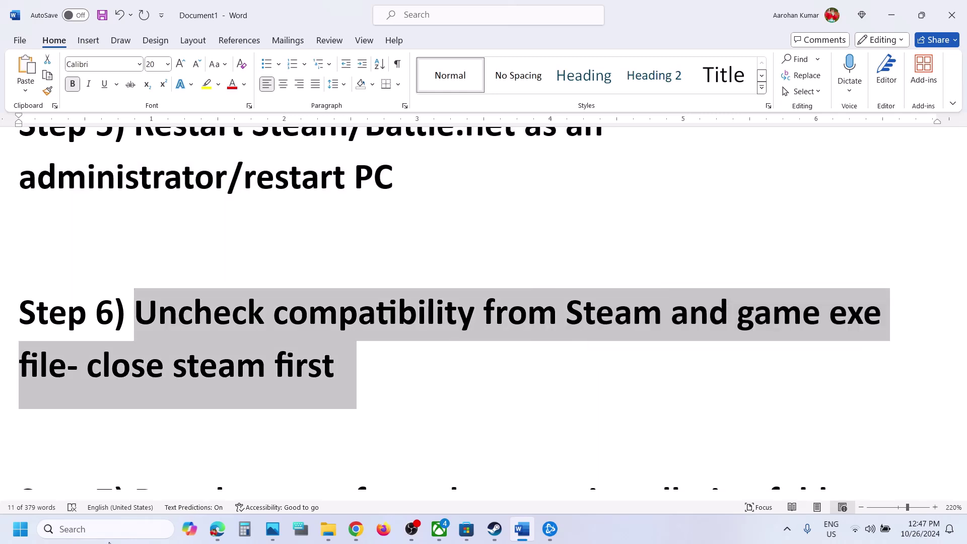
# Step: Switch to Steam and locate the Exit command for closing the client
pyautogui.click(104, 531)
pyautogui.write('steam')
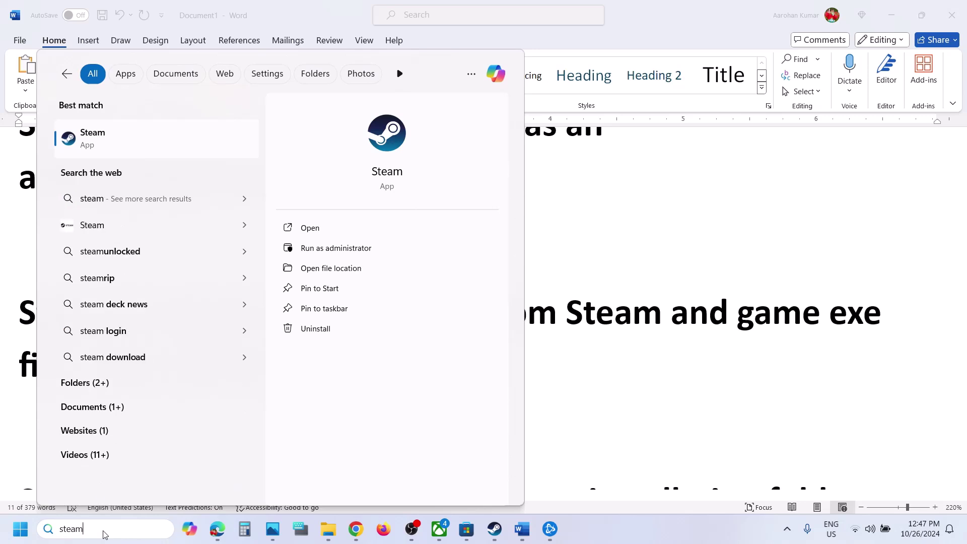
pyautogui.click(505, 531)
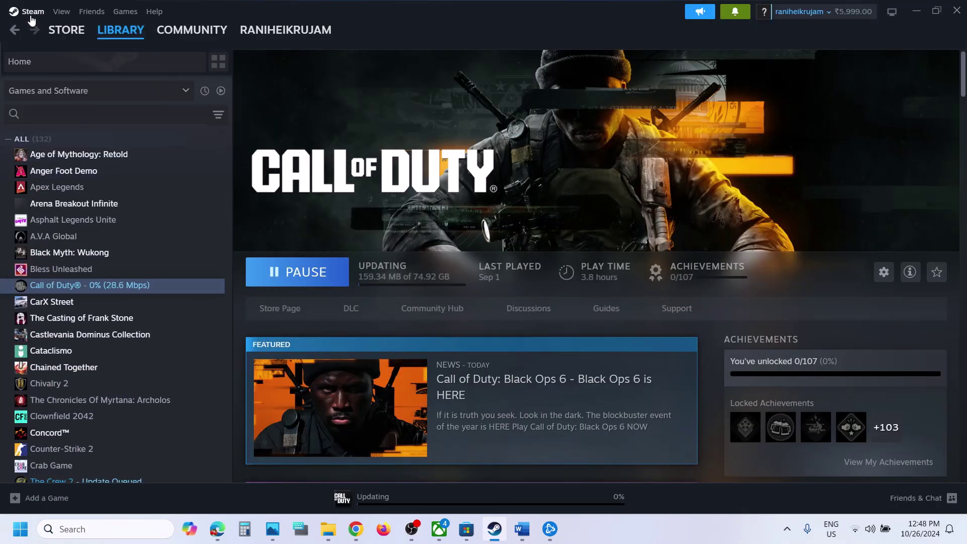
pyautogui.click(32, 12)
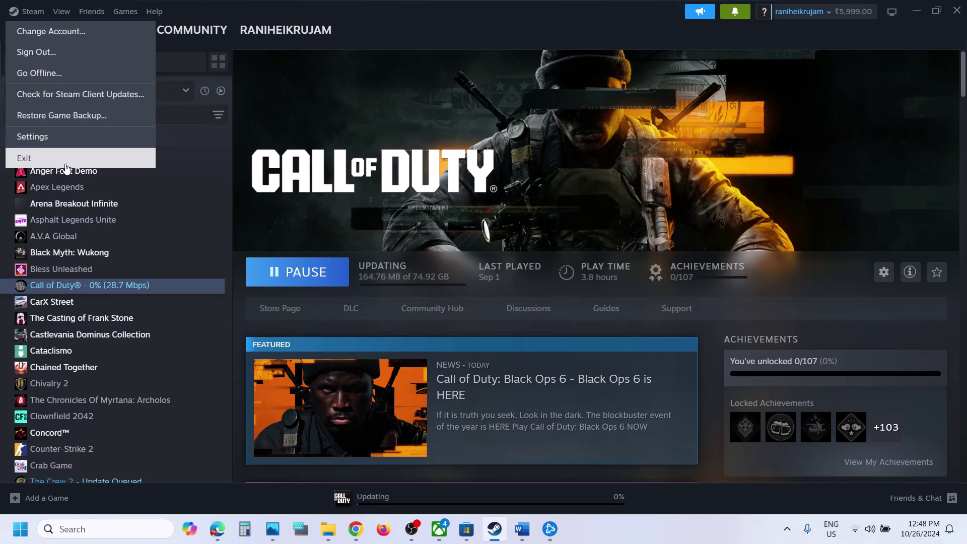
# Step: Search Windows for "steam" and follow the app's shortcut to the Steam installation folder in File Explorer
pyautogui.click(114, 529)
pyautogui.write('steam')
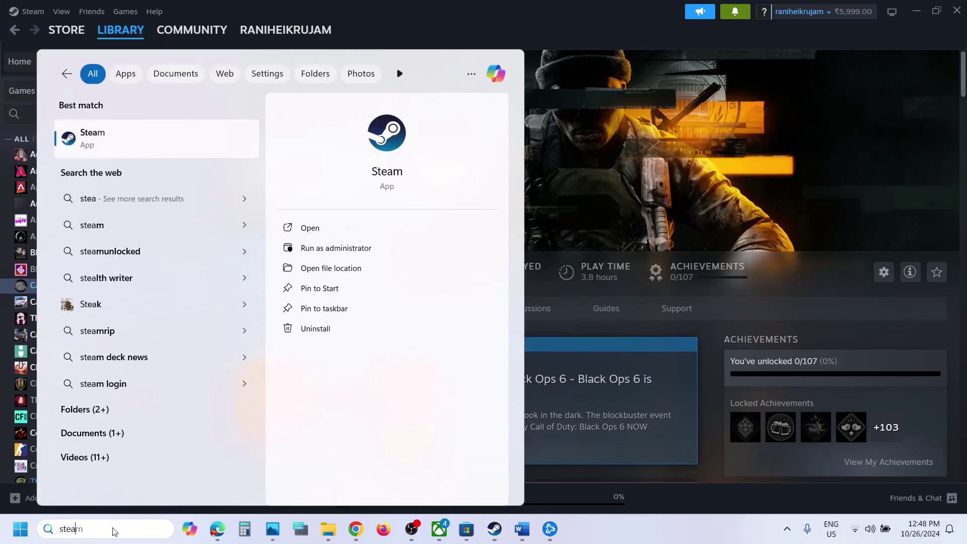
pyautogui.rightClick(134, 133)
pyautogui.click(211, 169)
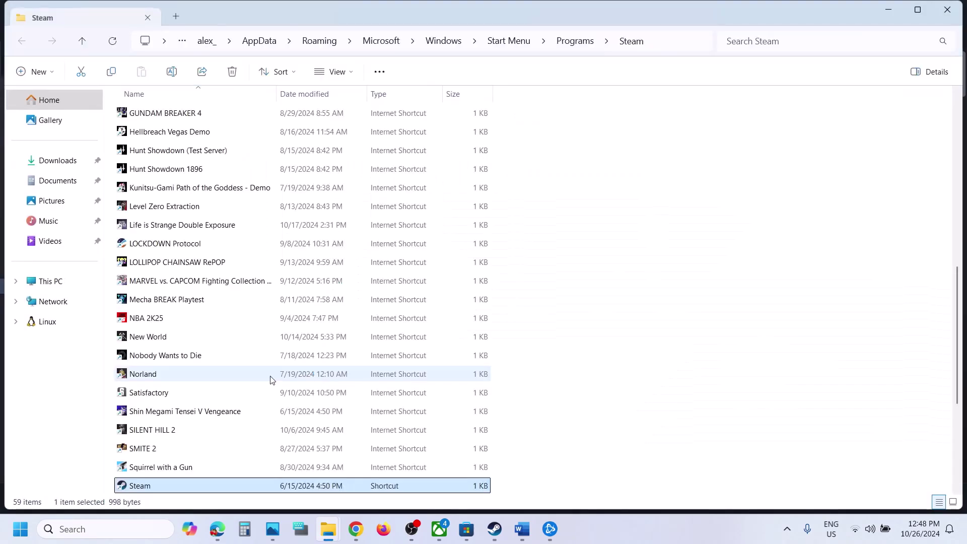
pyautogui.rightClick(175, 487)
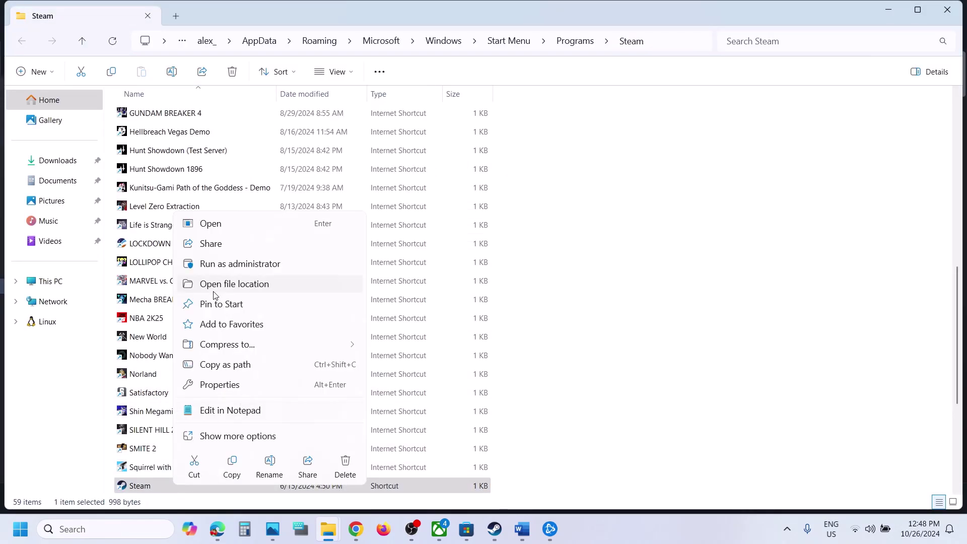
pyautogui.click(234, 283)
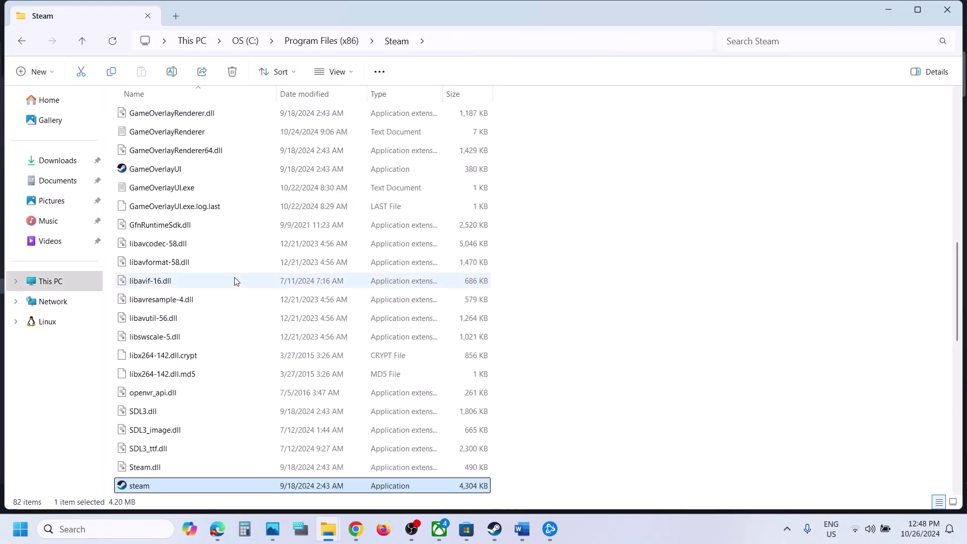
# Step: Make sure "Run this program in compatibility mode for" is unchecked in the steam application's properties, and apply the settings
pyautogui.rightClick(141, 486)
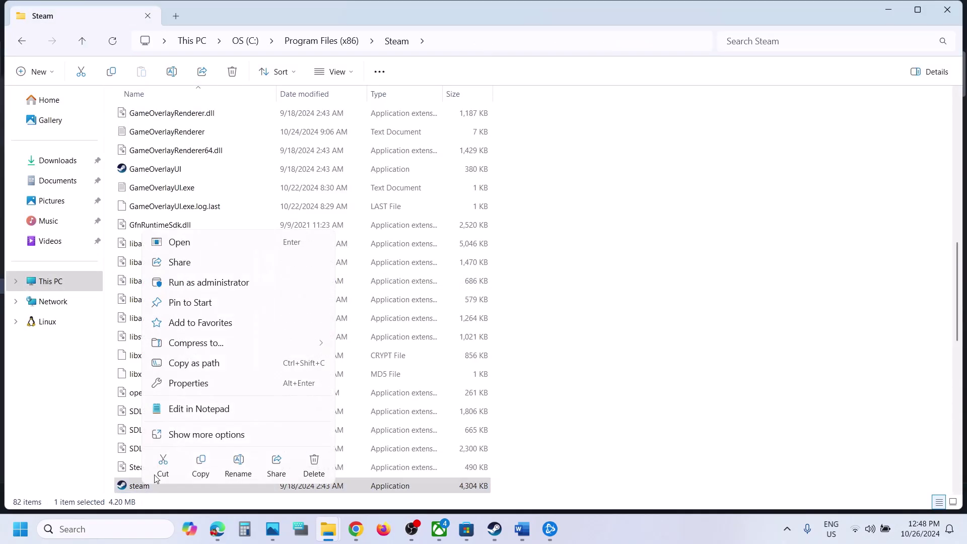
pyautogui.click(209, 384)
pyautogui.click(281, 198)
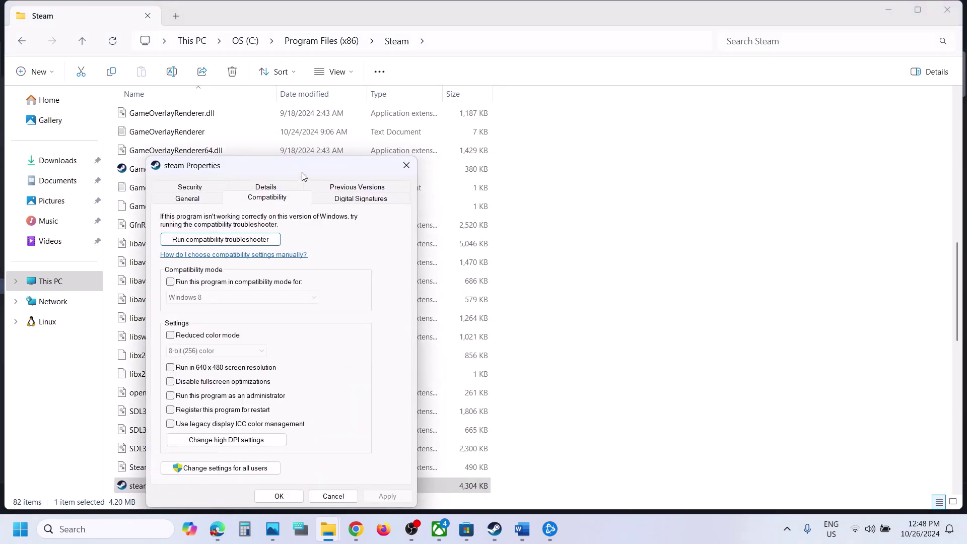
pyautogui.moveTo(304, 175); pyautogui.dragTo(377, 64)
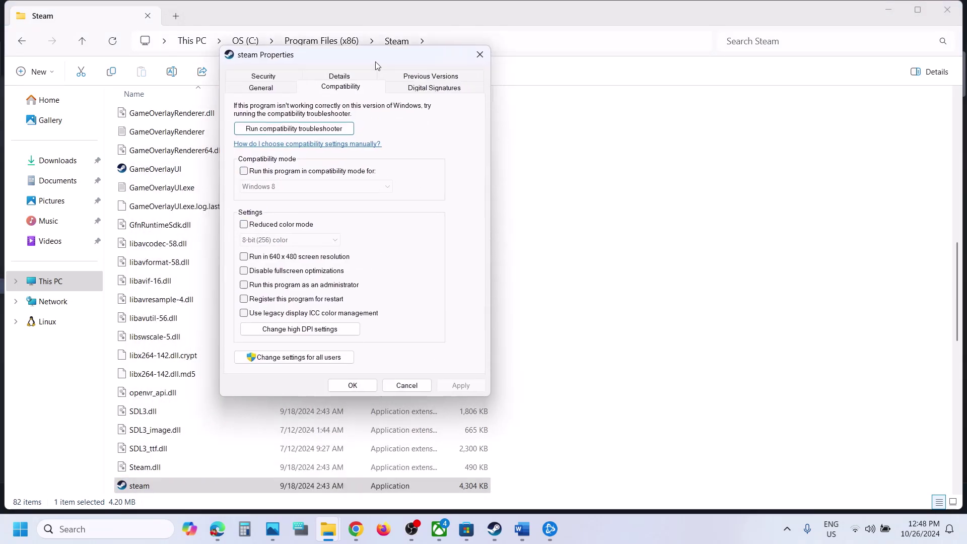
pyautogui.click(244, 172)
pyautogui.click(245, 172)
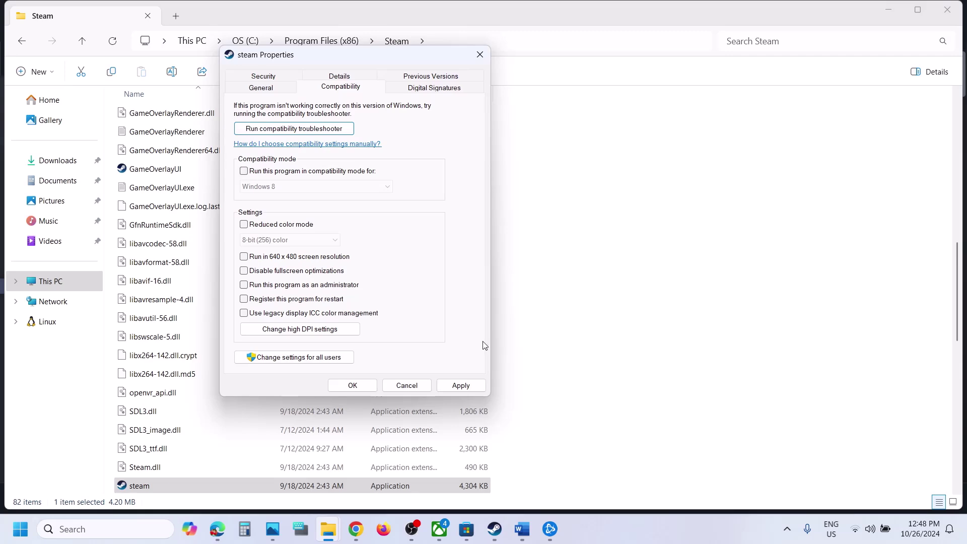
pyautogui.click(464, 385)
pyautogui.click(352, 386)
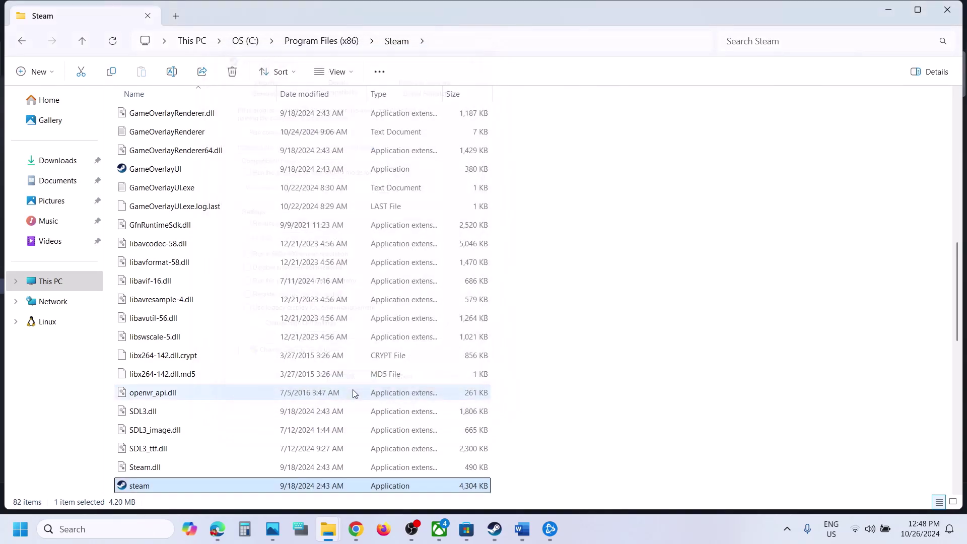
# Step: Switch to Steam and browse Call of Duty's local files to open its installation folder
pyautogui.click(496, 533)
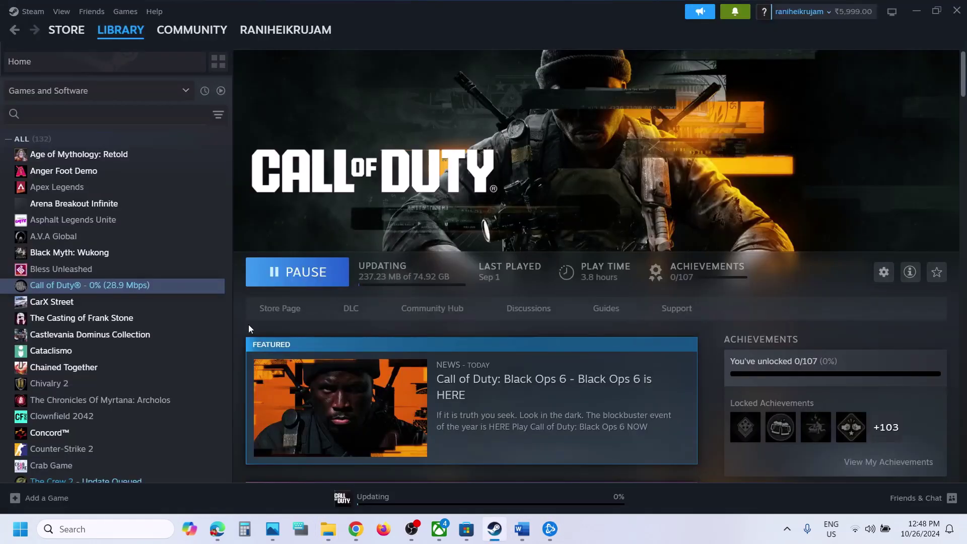
pyautogui.rightClick(134, 286)
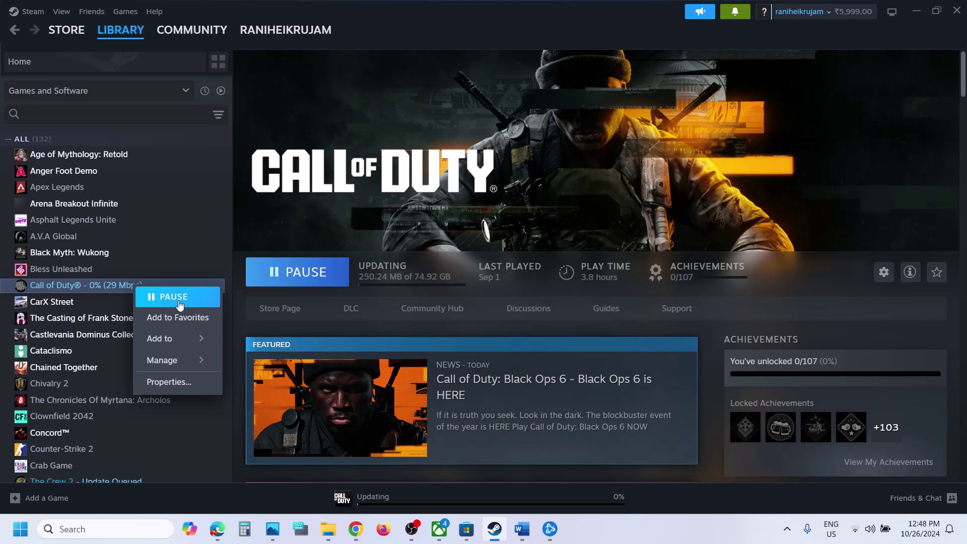
pyautogui.moveTo(172, 360)
pyautogui.click(290, 383)
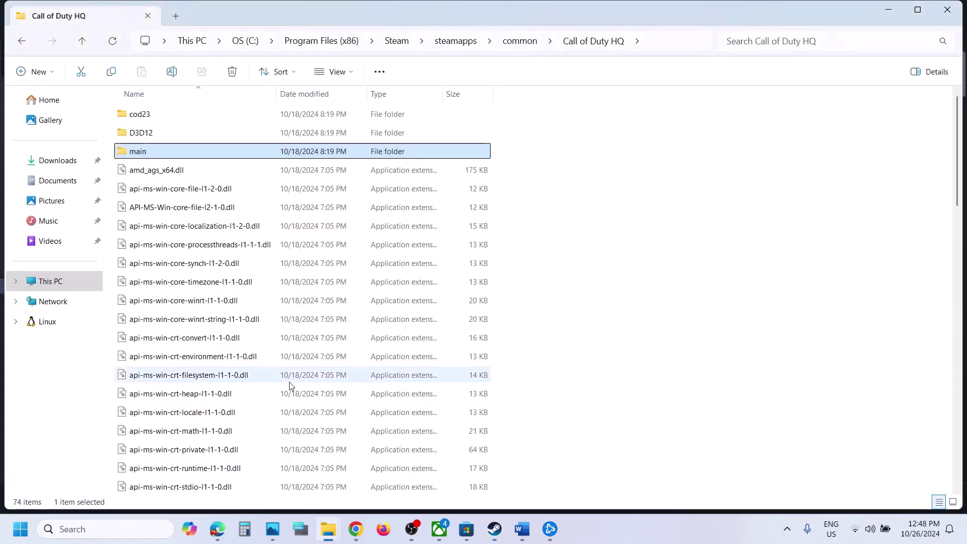
# Step: Examine the file list of the Call of Duty HQ folder for the game's executable
pyautogui.scroll(-6, 276, 283)
pyautogui.scroll(-2, 276, 284)
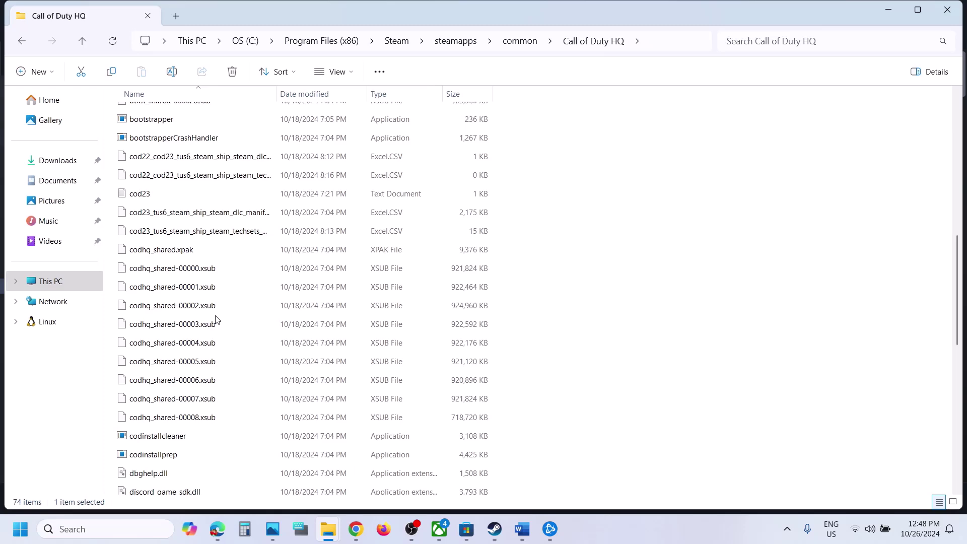
pyautogui.scroll(-1, 215, 319)
pyautogui.scroll(3, 216, 319)
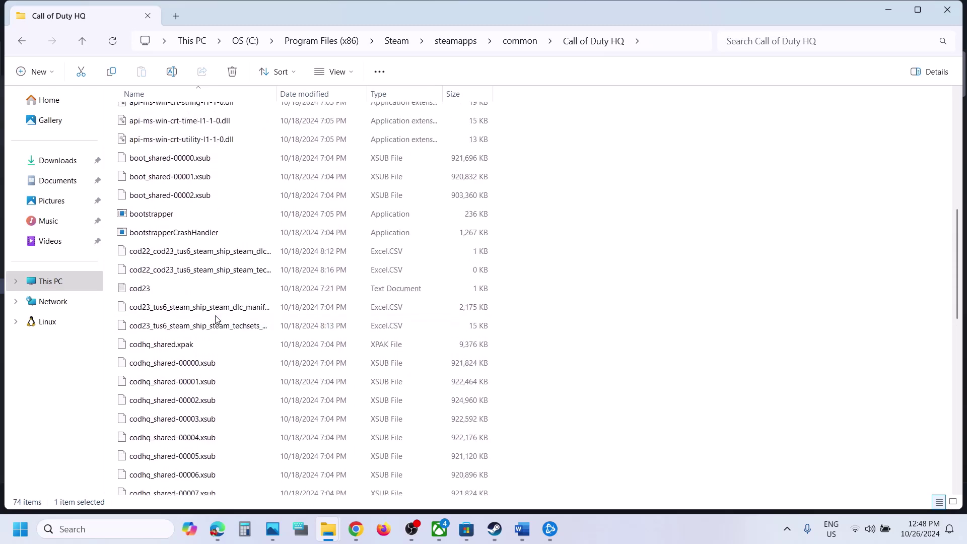
pyautogui.scroll(3, 216, 319)
pyautogui.scroll(-10, 215, 319)
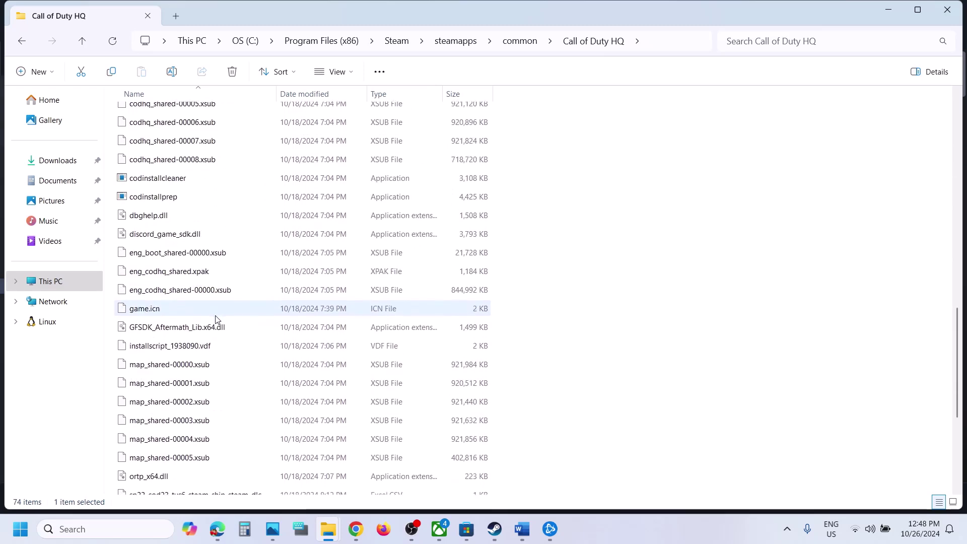
pyautogui.scroll(-3, 215, 319)
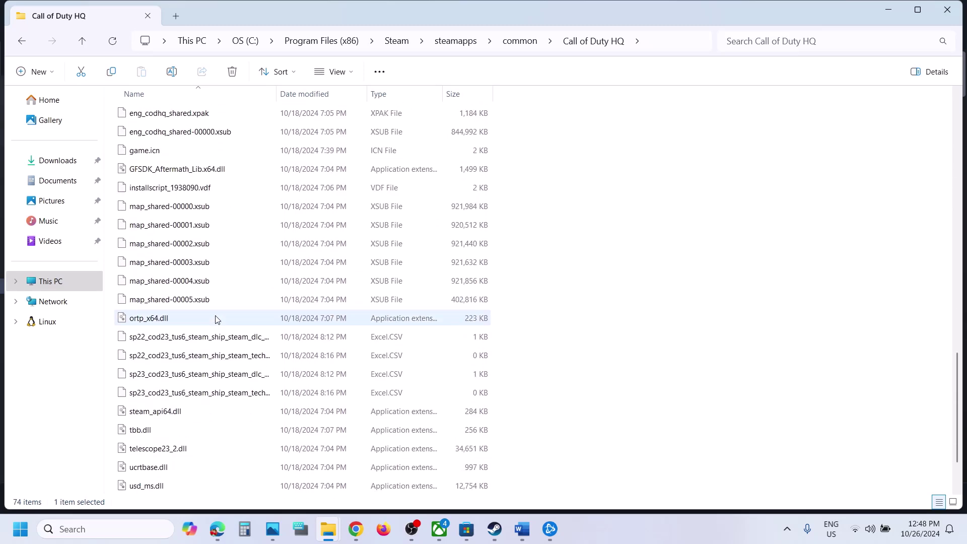
pyautogui.click(162, 319)
pyautogui.press('Home')
pyautogui.press('c')
pyautogui.press('Down')
pyautogui.press('Down')
pyautogui.press('Down')
pyautogui.press('Down')
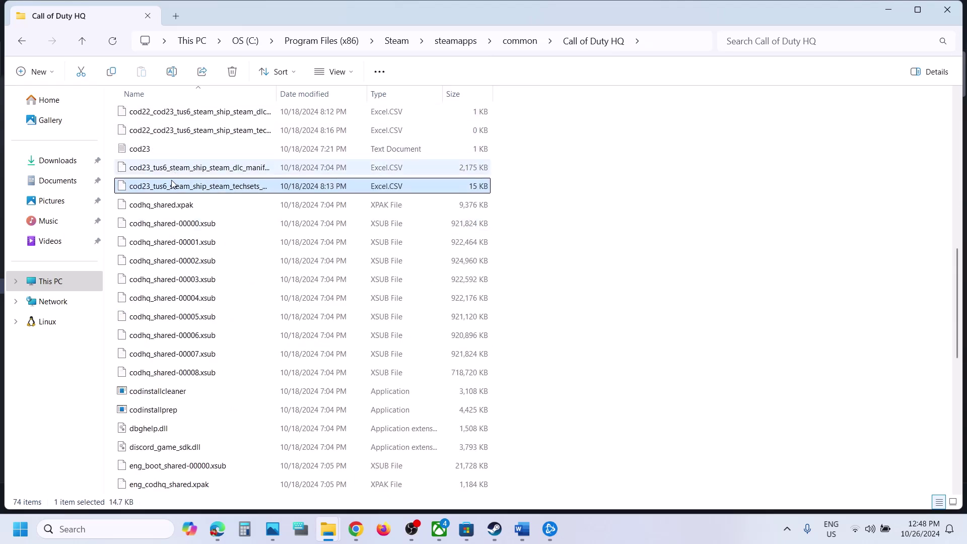
pyautogui.press('Down')
pyautogui.press('Down')
pyautogui.press('Down')
pyautogui.press('Down')
pyautogui.scroll(-8, 177, 348)
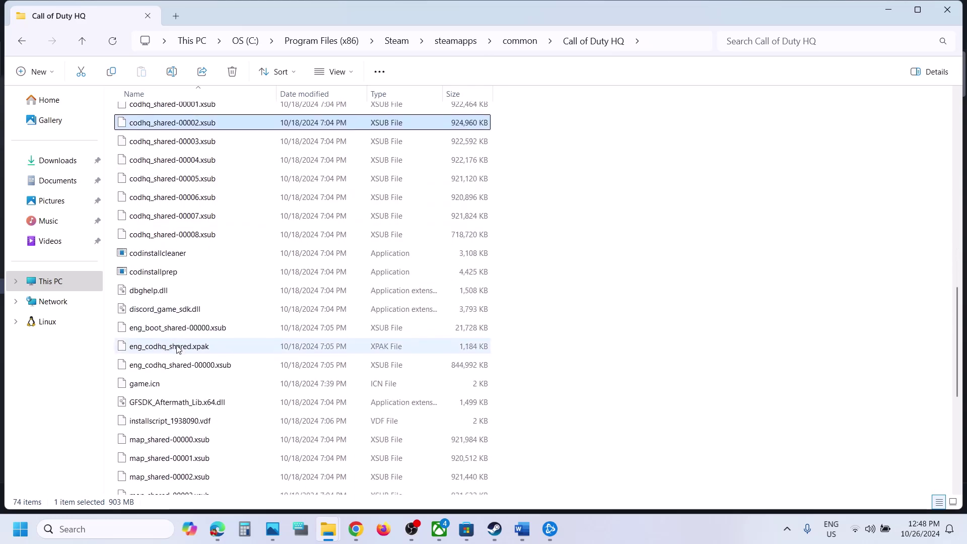
pyautogui.scroll(15, 218, 370)
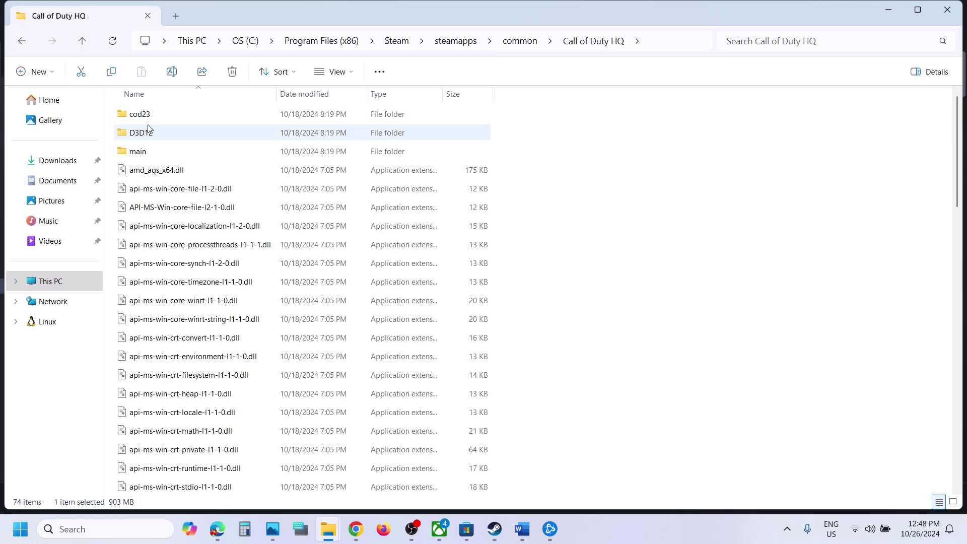
# Step: Check the cod23 and main subfolders for the game's executable, returning to the Call of Duty HQ folder
pyautogui.doubleClick(146, 114)
pyautogui.scroll(-13, 211, 426)
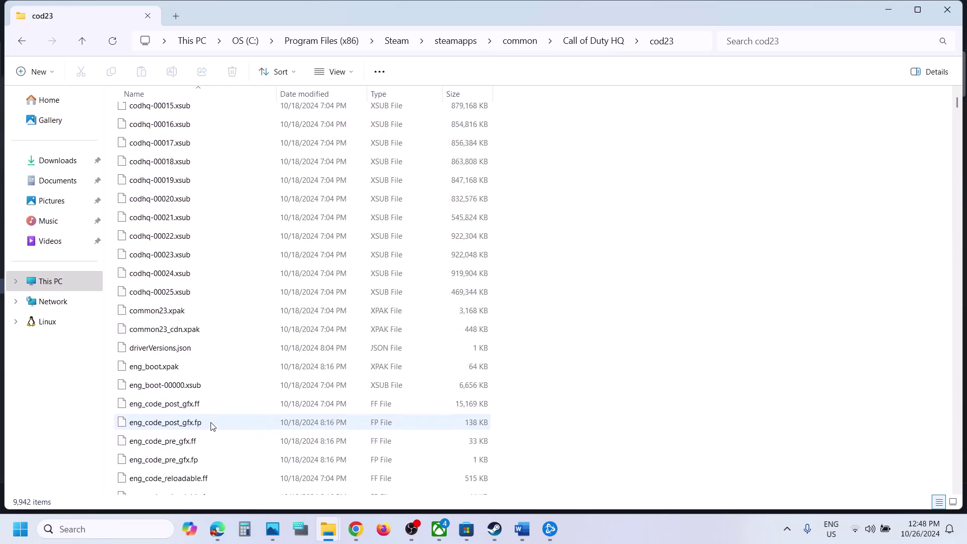
pyautogui.click(80, 41)
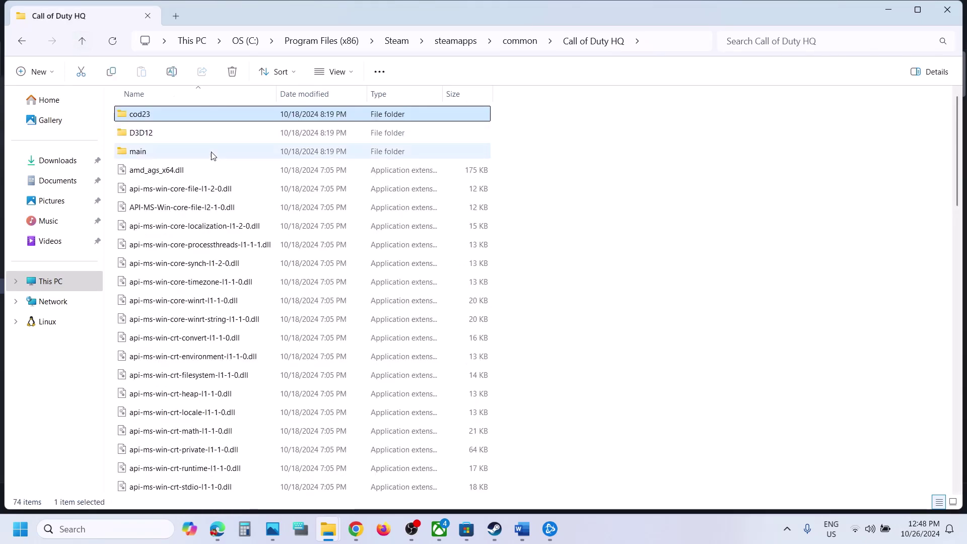
pyautogui.doubleClick(162, 153)
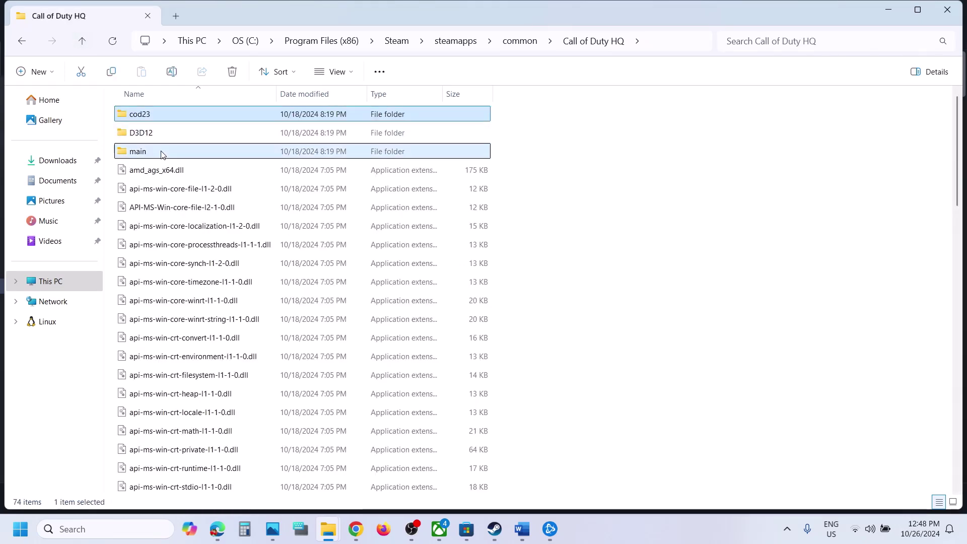
pyautogui.click(82, 42)
# Step: Check the compatibility settings in the properties of the bootstrapper application in the Call of Duty HQ folder, and close them unchanged
pyautogui.scroll(-10, 251, 390)
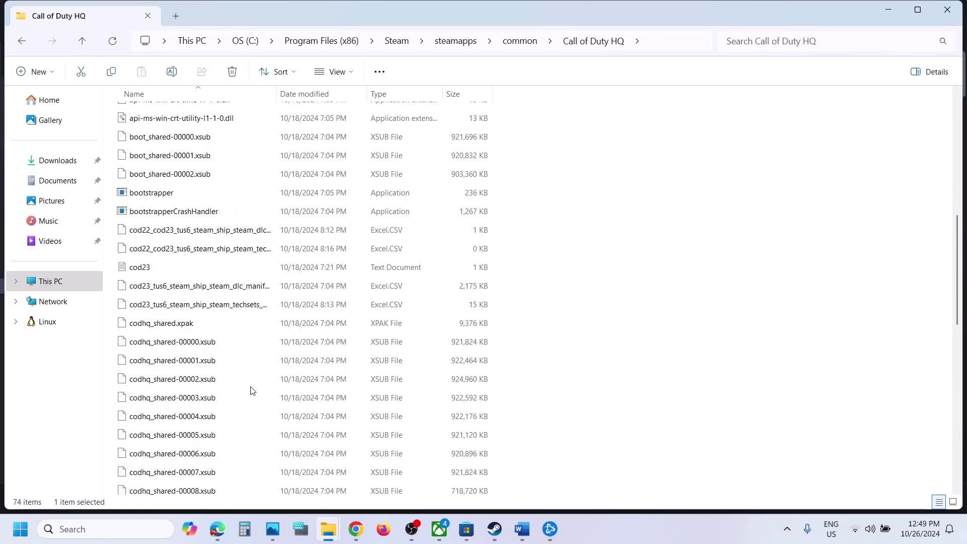
pyautogui.rightClick(169, 192)
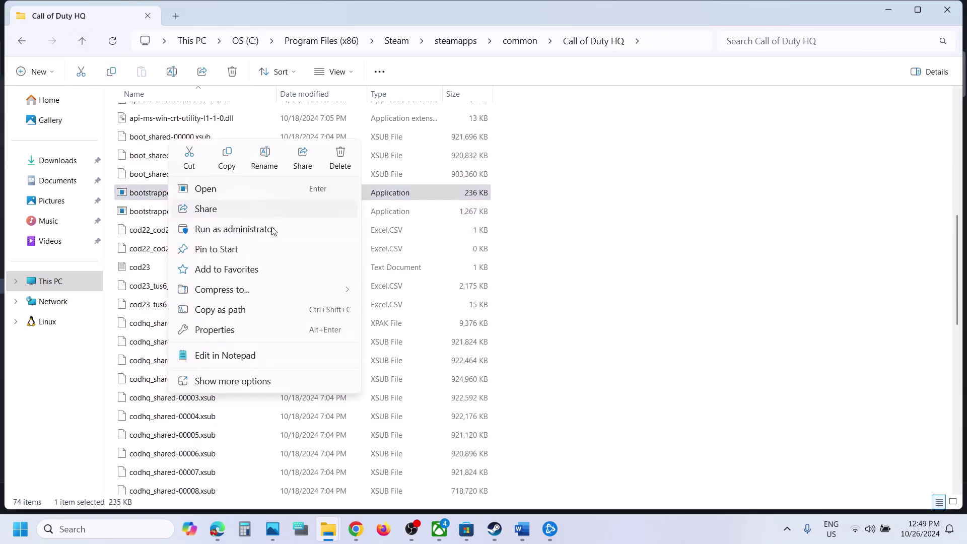
pyautogui.click(214, 330)
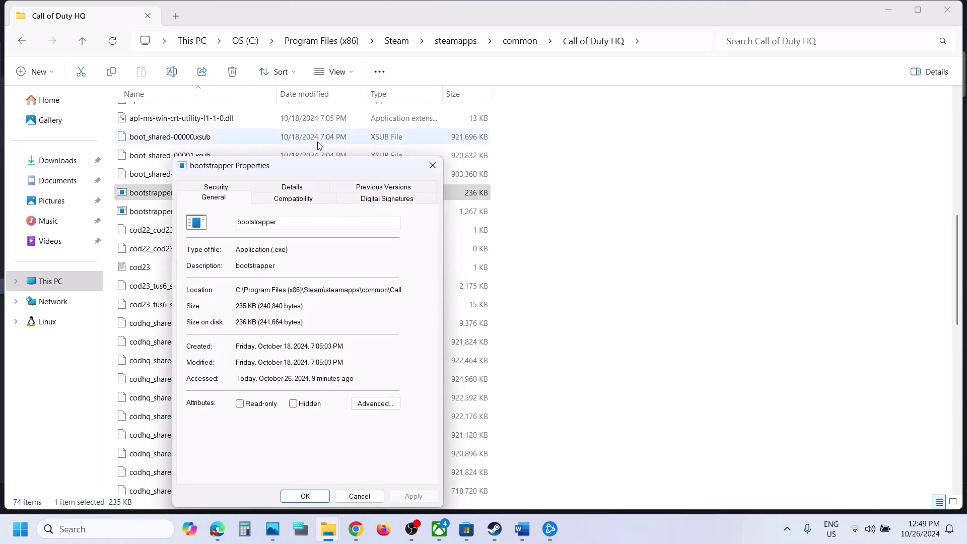
pyautogui.moveTo(309, 168); pyautogui.dragTo(201, 112)
pyautogui.click(190, 141)
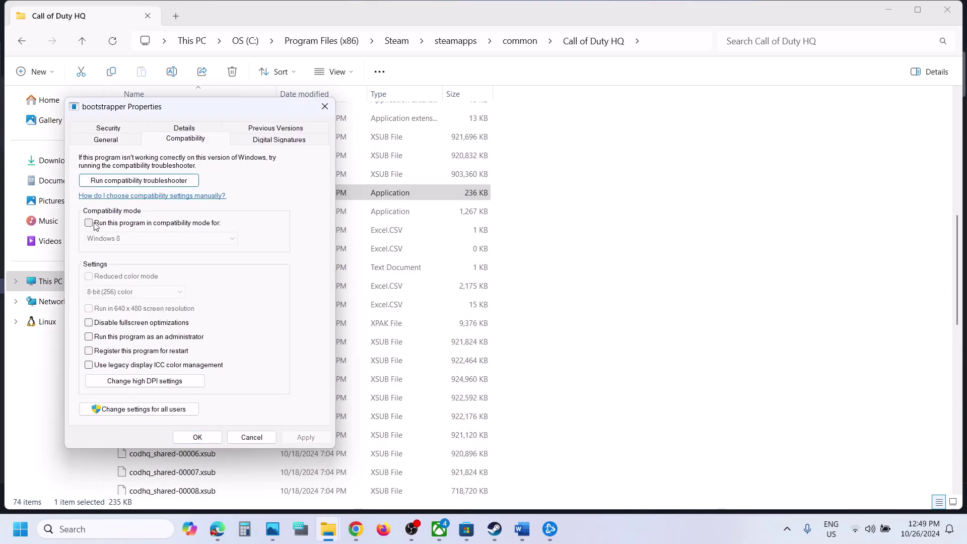
pyautogui.click(324, 108)
# Step: Switch to the Word document, review Step 6, and highlight "Run the game from the game installation folder" in Step 7
pyautogui.hotkey('alt', 'Tab')
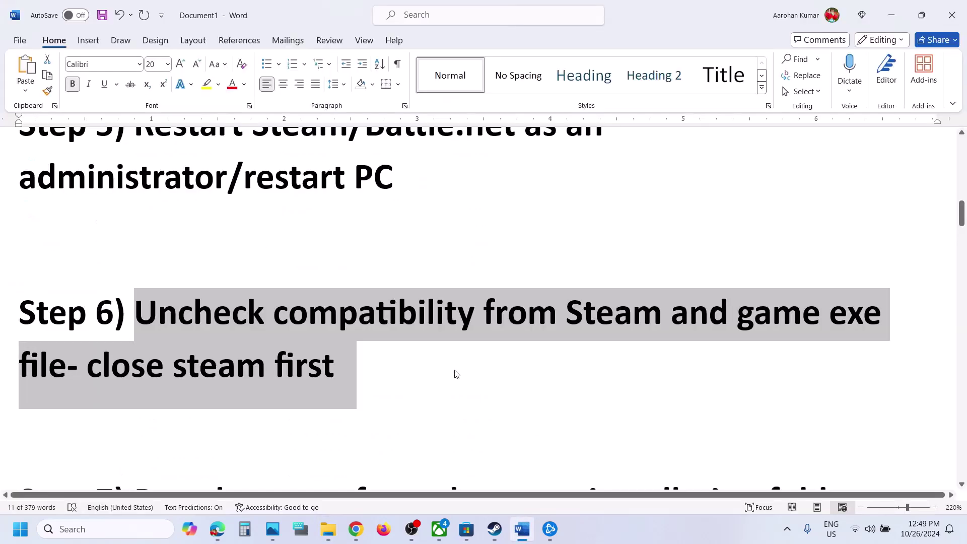
pyautogui.click(456, 374)
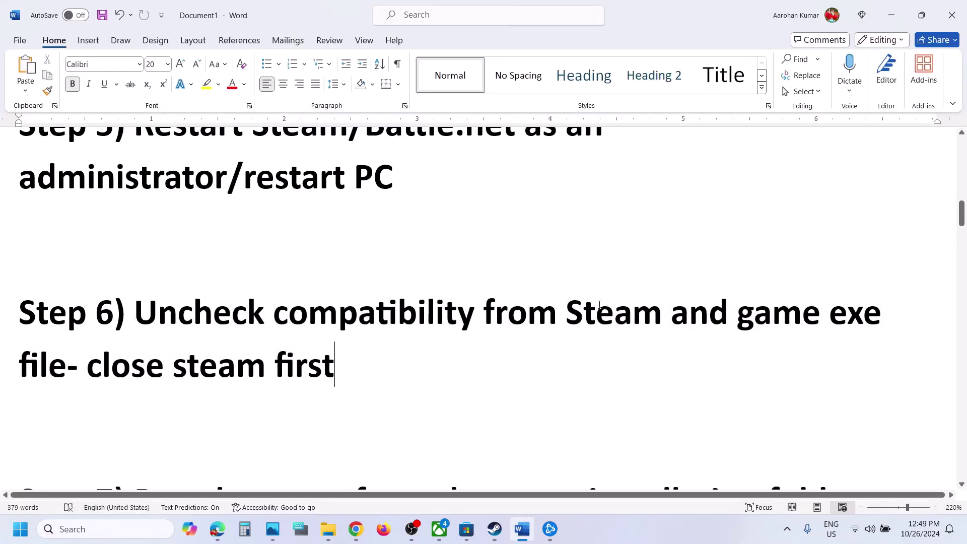
pyautogui.moveTo(595, 312); pyautogui.dragTo(341, 356)
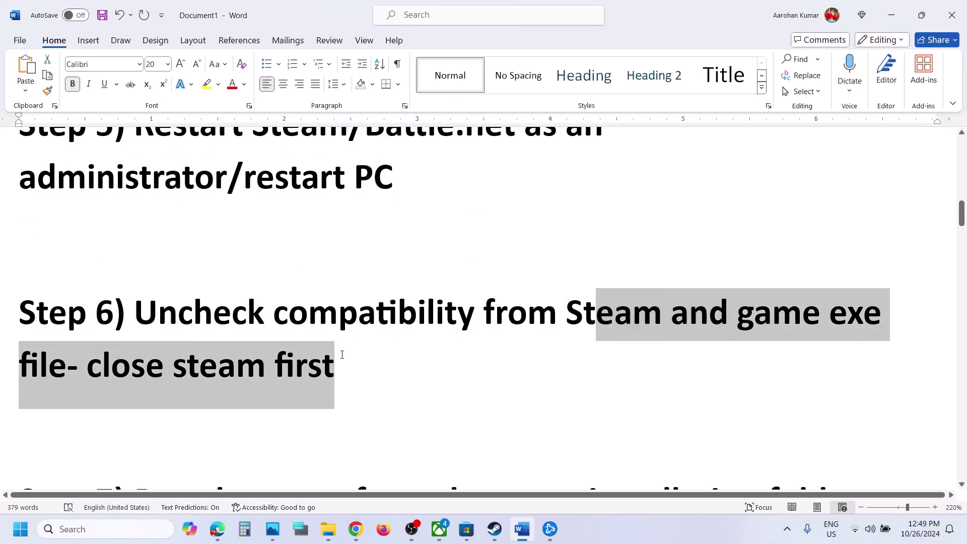
pyautogui.click(341, 356)
pyautogui.scroll(-4, 341, 355)
pyautogui.scroll(-1, 342, 354)
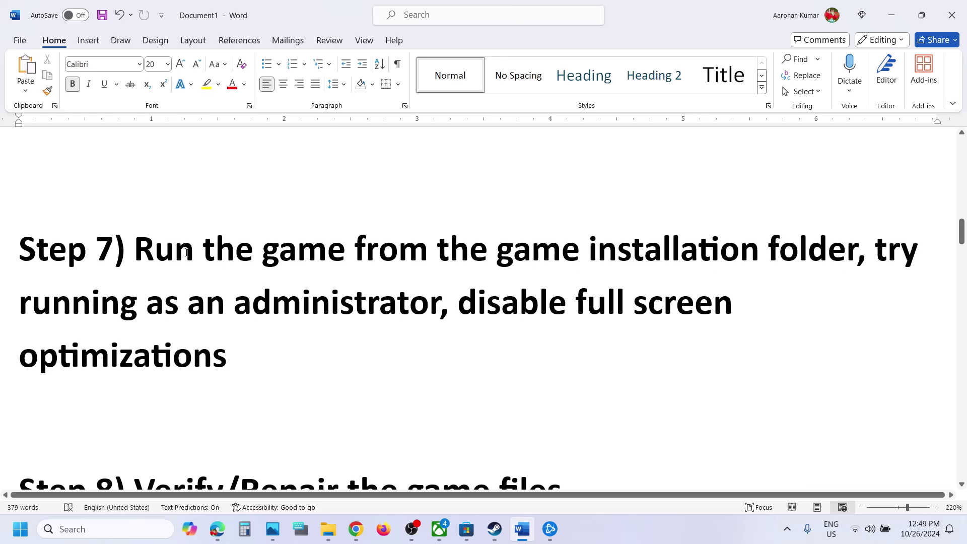
pyautogui.moveTo(192, 250); pyautogui.dragTo(826, 262)
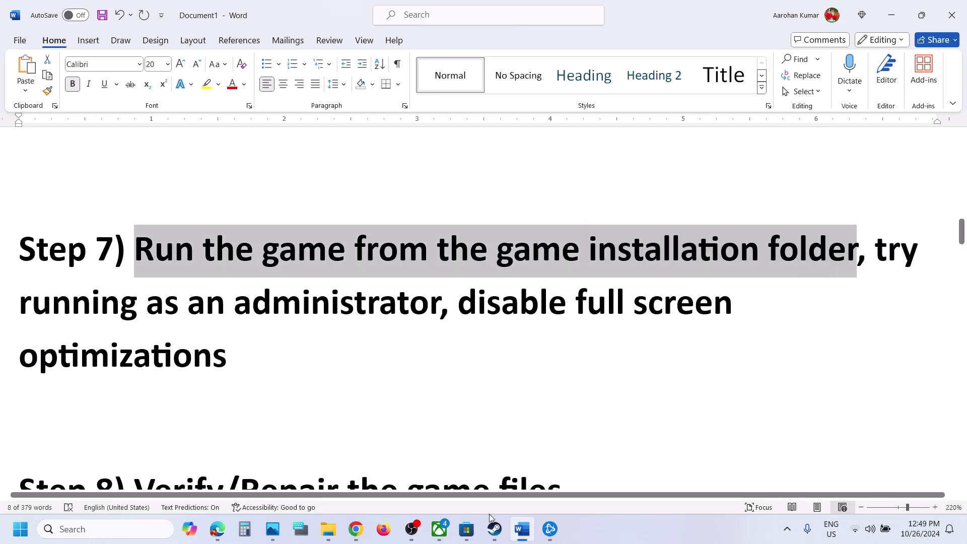
# Step: Switch to Steam and browse Call of Duty's local files to show its installation folder
pyautogui.click(488, 535)
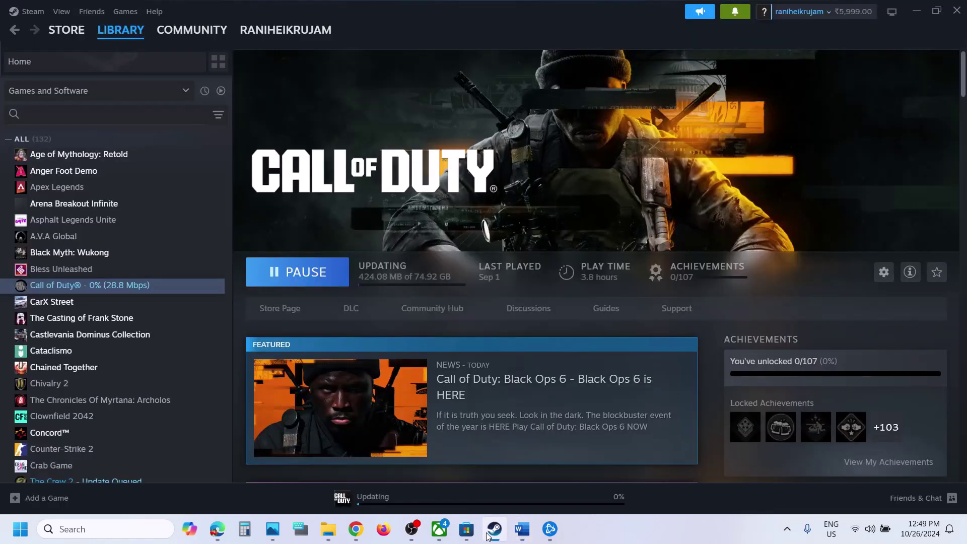
pyautogui.rightClick(147, 286)
pyautogui.moveTo(192, 361)
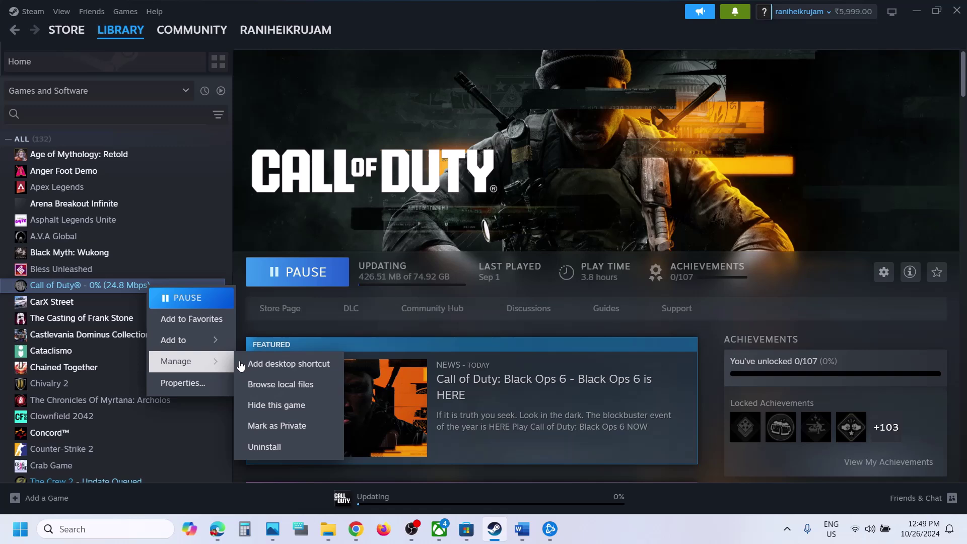
pyautogui.click(300, 385)
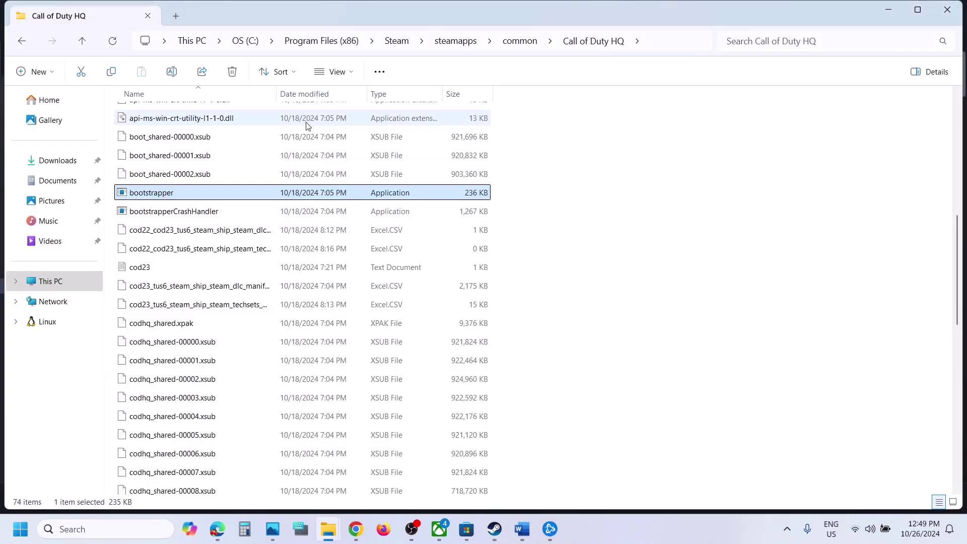
# Step: Examine the Call of Duty HQ file list for applications that can launch the game, and close the folder window
pyautogui.scroll(3, 219, 154)
pyautogui.scroll(3, 219, 154)
pyautogui.scroll(-5, 242, 201)
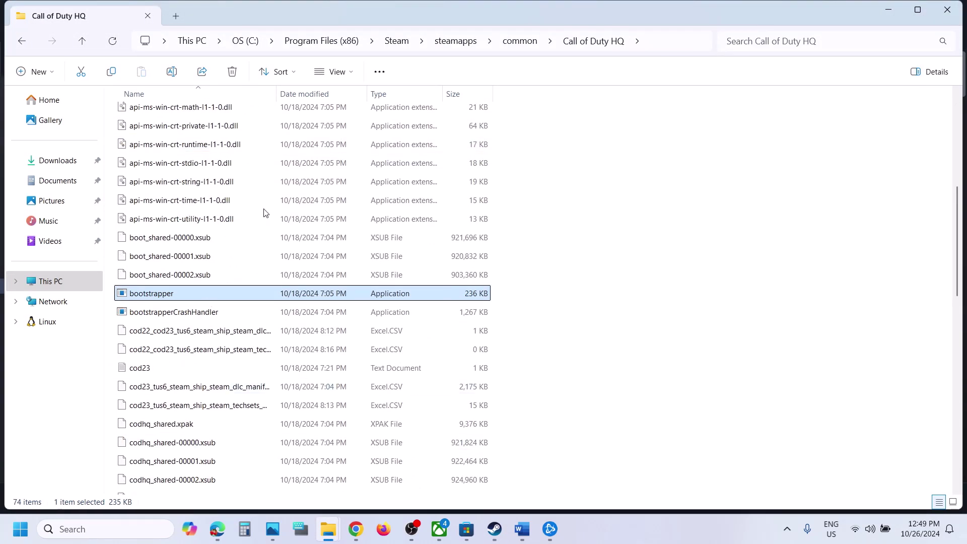
pyautogui.scroll(-3, 228, 291)
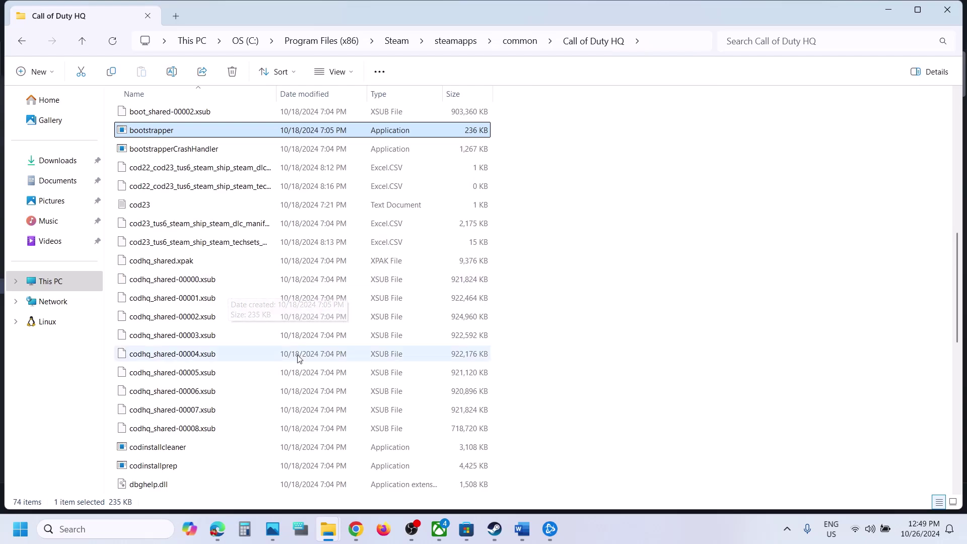
pyautogui.scroll(-3, 270, 354)
pyautogui.scroll(3, 216, 289)
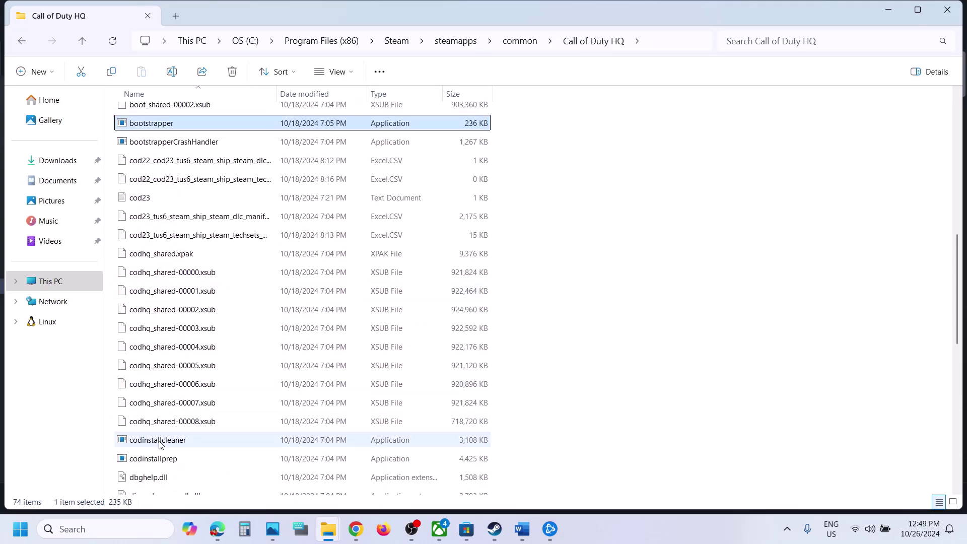
pyautogui.click(952, 15)
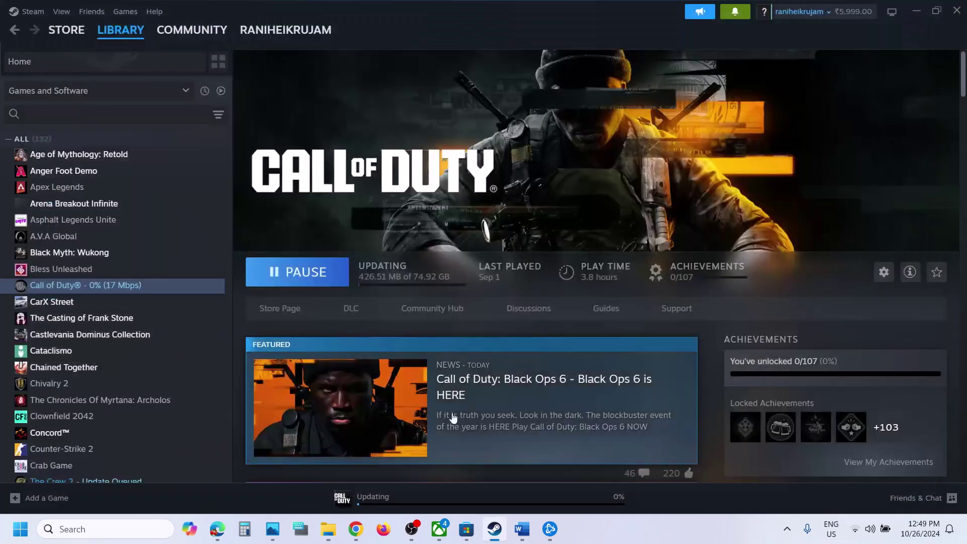
# Step: Switch to Battle.net, show Call of Duty's installation in File Explorer, and open the mp24 folder inside _retail_
pyautogui.click(523, 528)
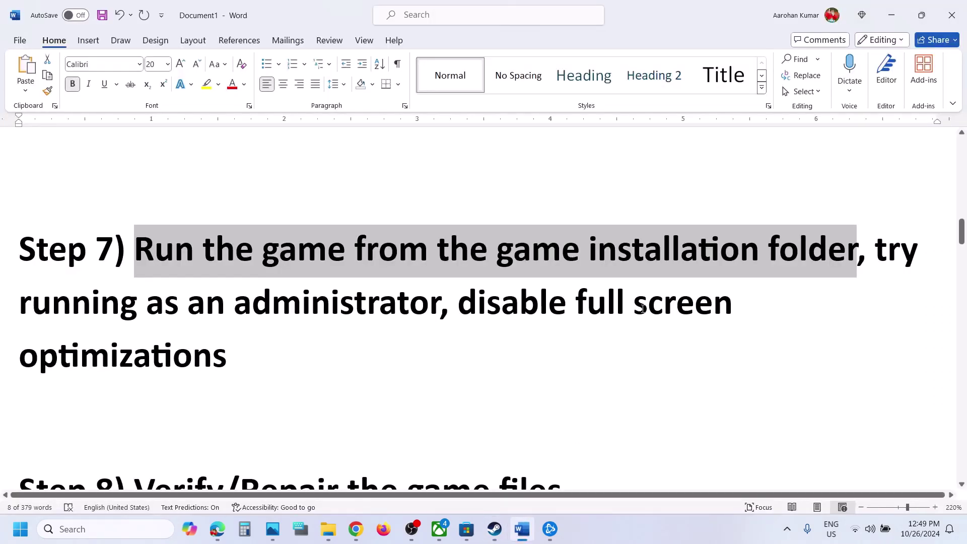
pyautogui.click(550, 529)
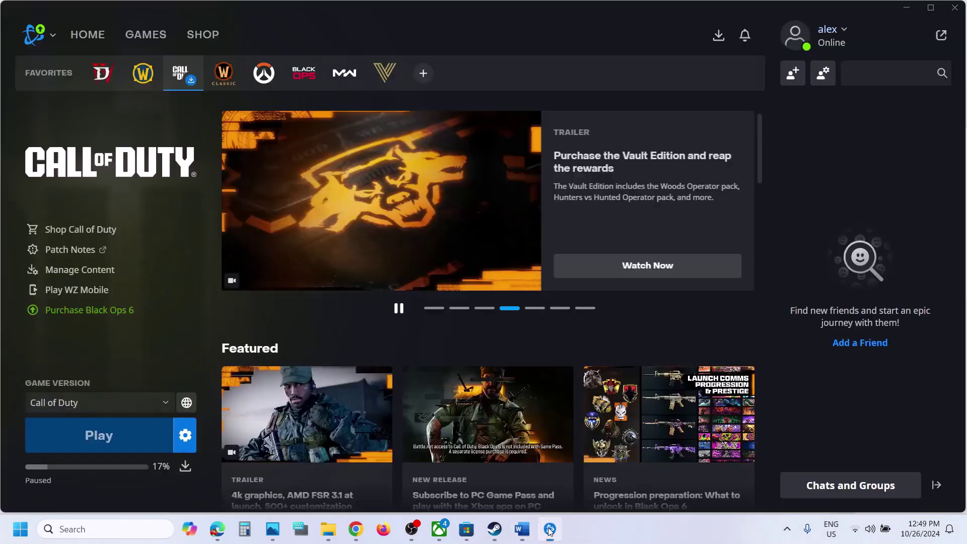
pyautogui.click(184, 435)
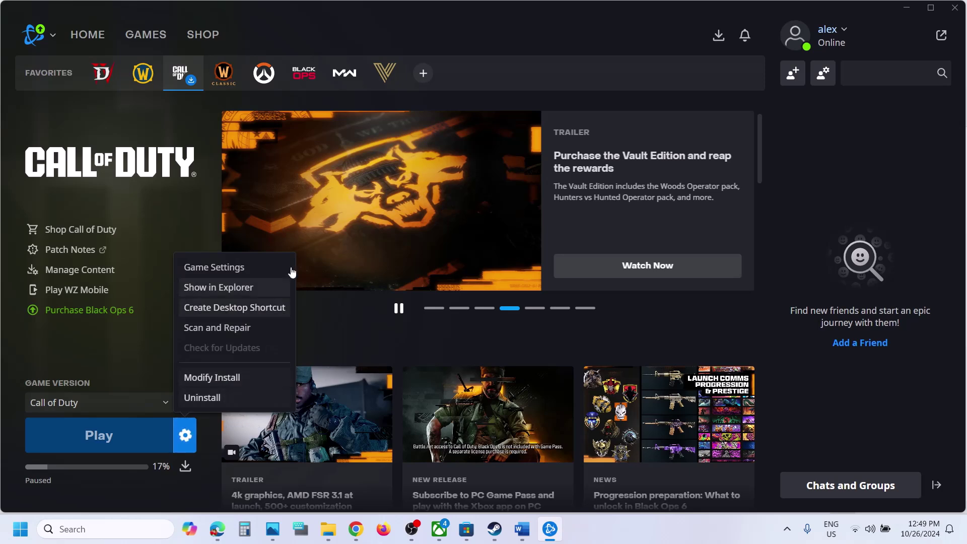
pyautogui.click(236, 288)
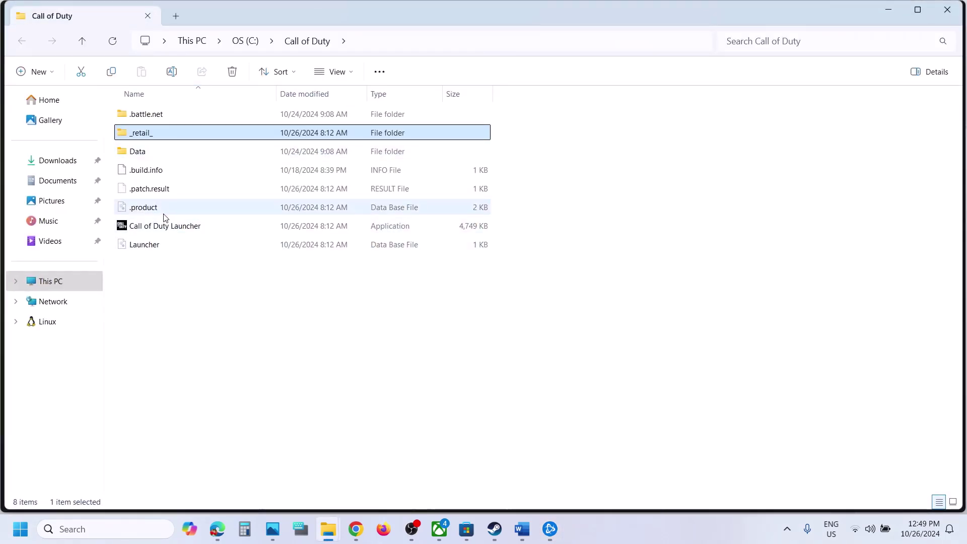
pyautogui.doubleClick(144, 136)
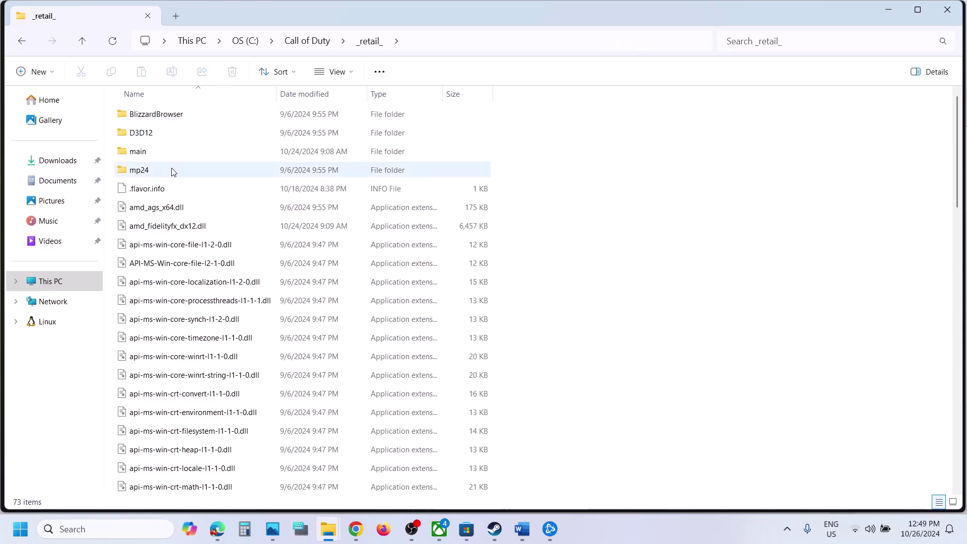
pyautogui.doubleClick(159, 169)
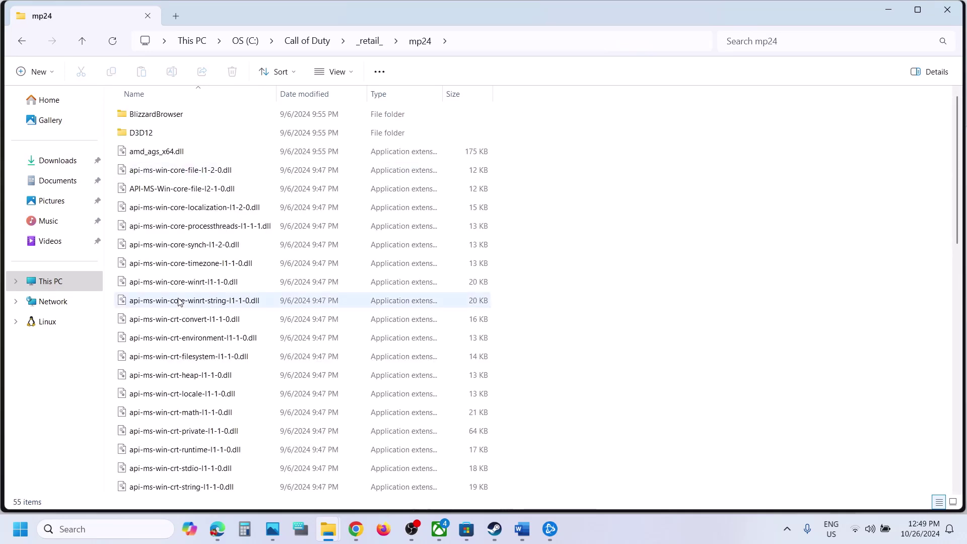
# Step: In the mp24-cod application's compatibility settings, select disabling fullscreen optimizations and running as an administrator, and close the properties without applying
pyautogui.scroll(-8, 180, 301)
pyautogui.scroll(-1, 181, 302)
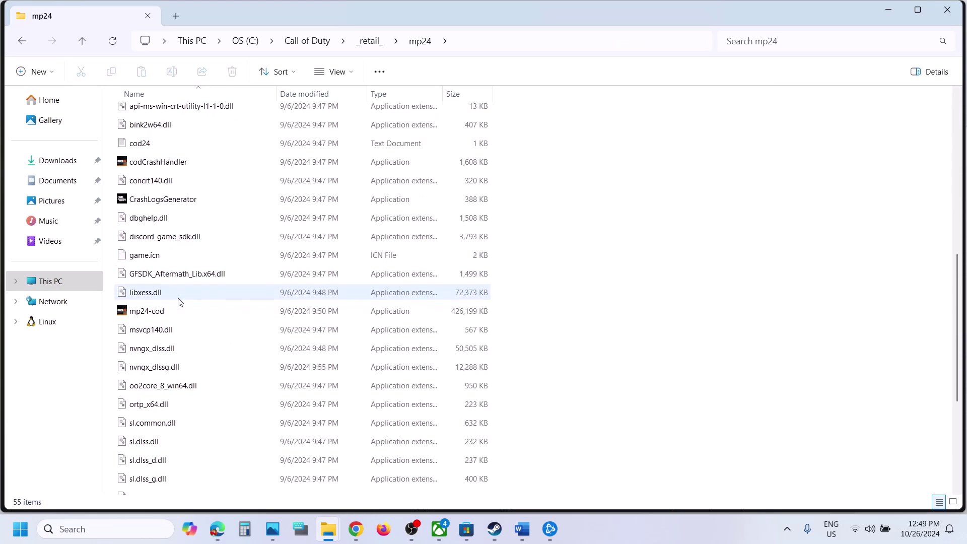
pyautogui.rightClick(168, 277)
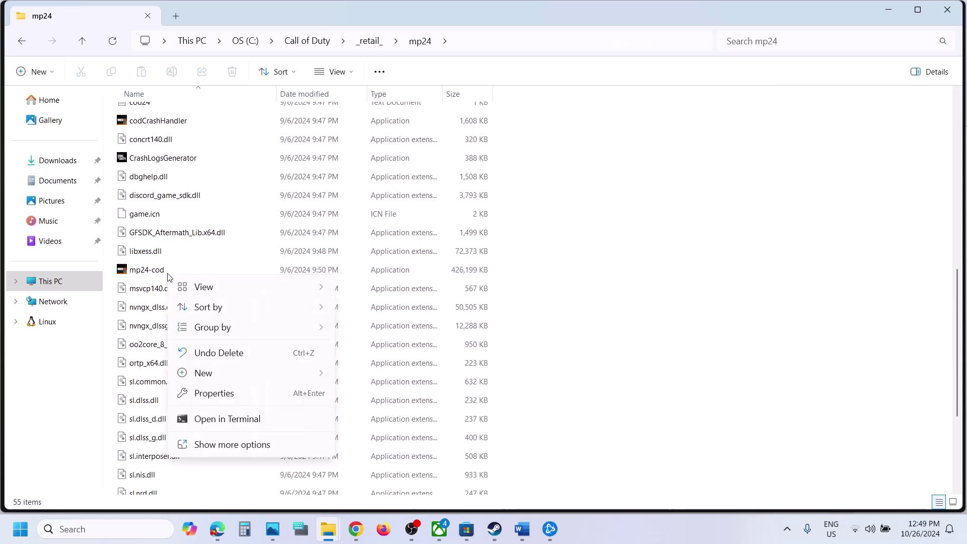
pyautogui.click(160, 272)
pyautogui.rightClick(160, 272)
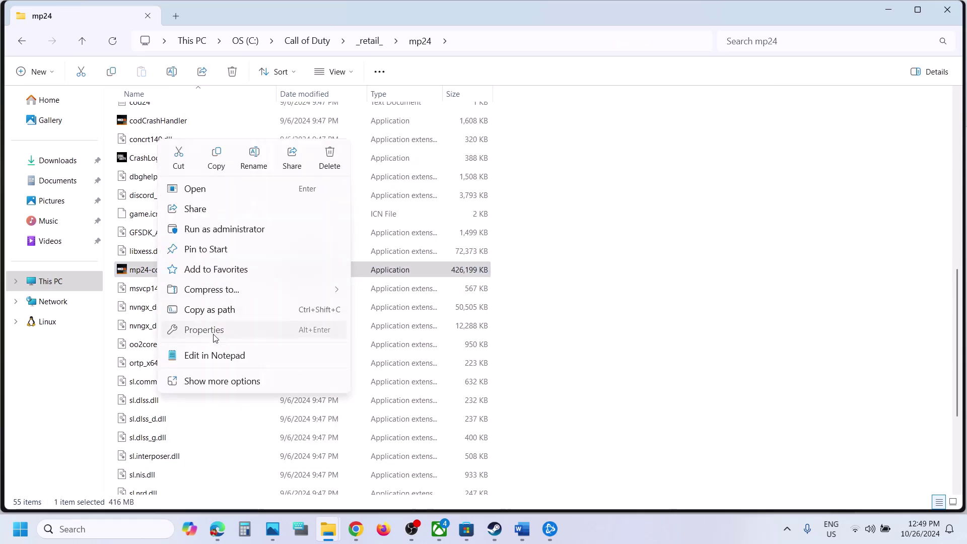
pyautogui.click(215, 336)
pyautogui.click(285, 199)
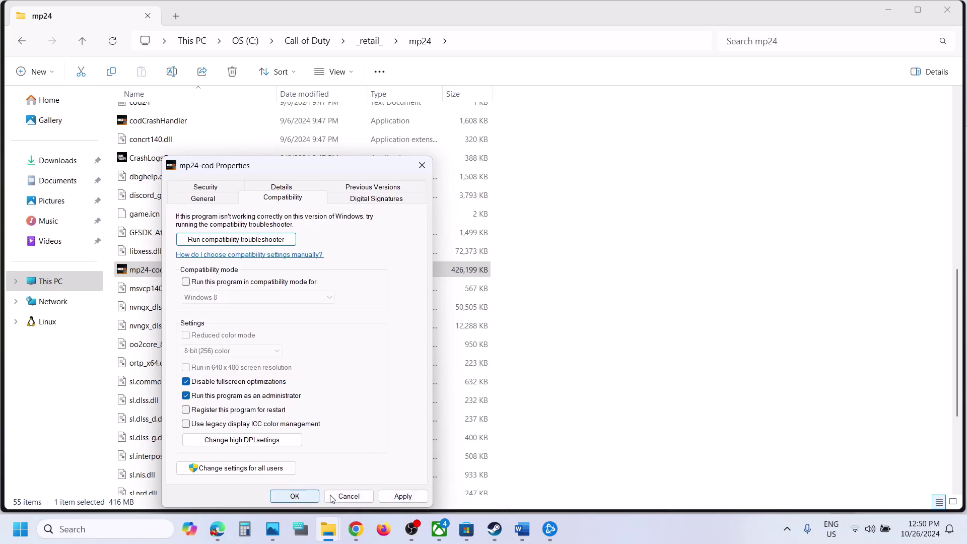
pyautogui.click(427, 171)
# Step: Return to the Word document and highlight "disable full screen optimizations" in Step 7 and "Verify/Repair the game files" in Step 8
pyautogui.click(526, 535)
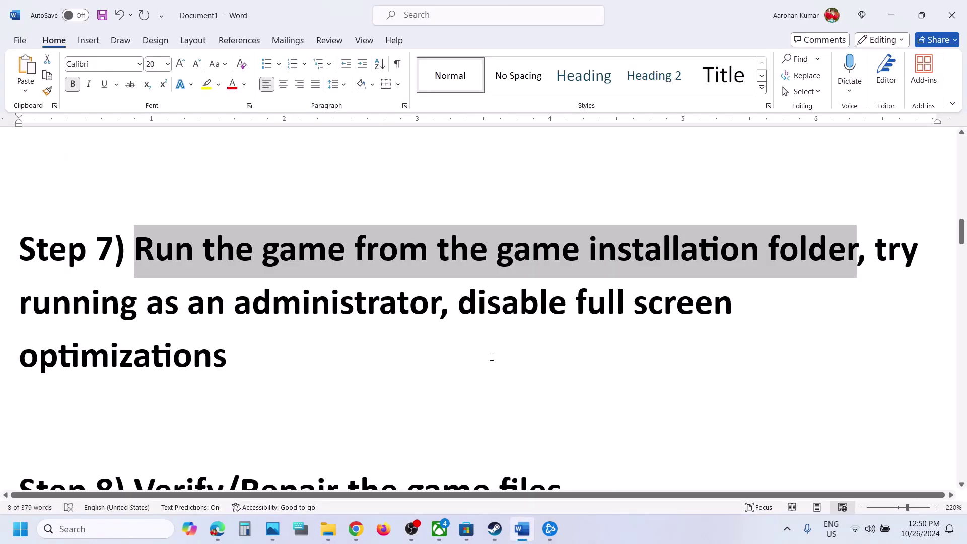
pyautogui.moveTo(490, 313); pyautogui.dragTo(533, 367)
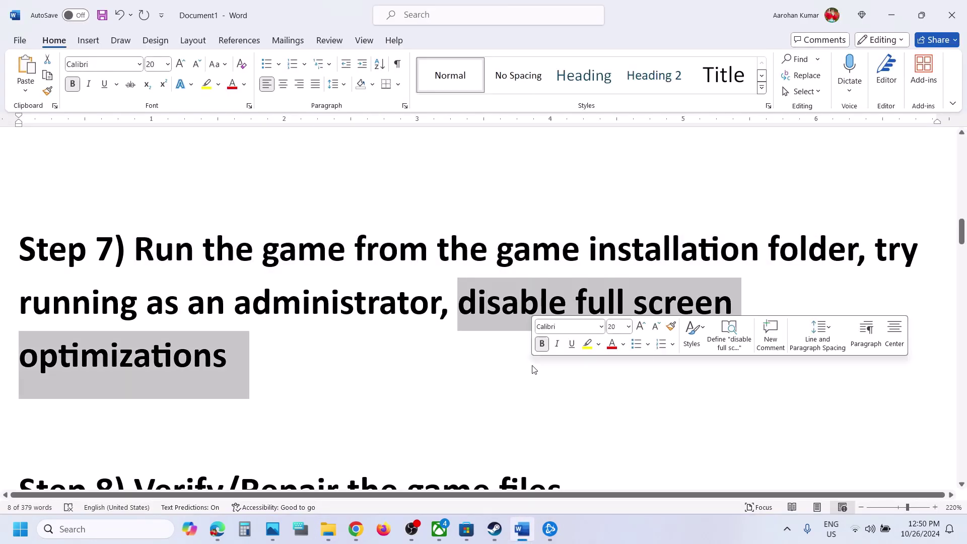
pyautogui.click(373, 373)
pyautogui.scroll(-4, 374, 373)
pyautogui.scroll(1, 373, 369)
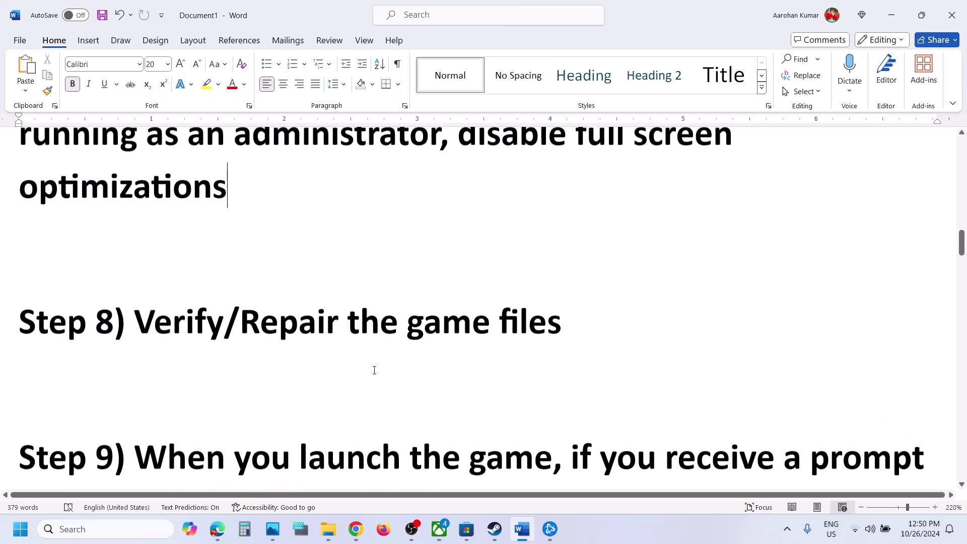
pyautogui.moveTo(143, 332); pyautogui.dragTo(548, 347)
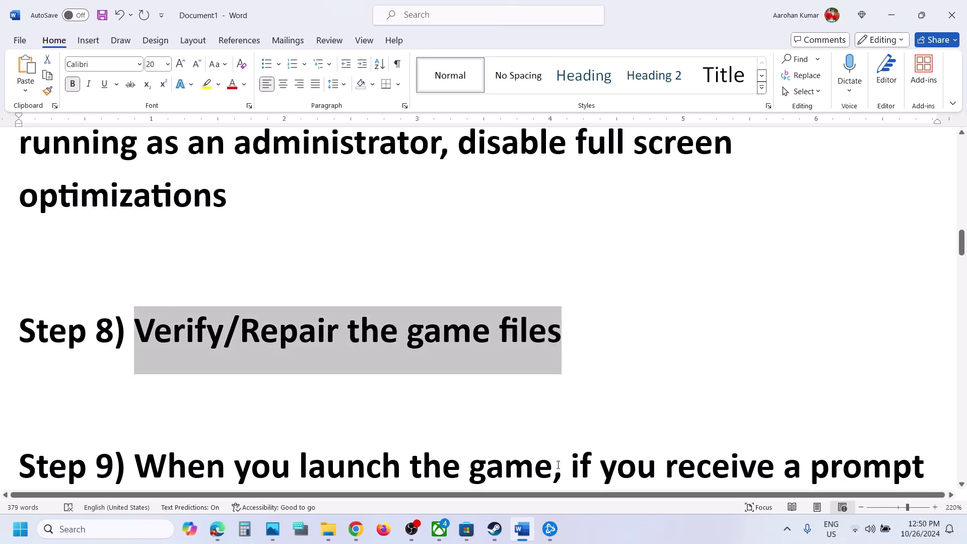
# Step: In Steam, view the file verification option among Call of Duty's installed files properties, and close the properties
pyautogui.click(494, 528)
pyautogui.rightClick(152, 291)
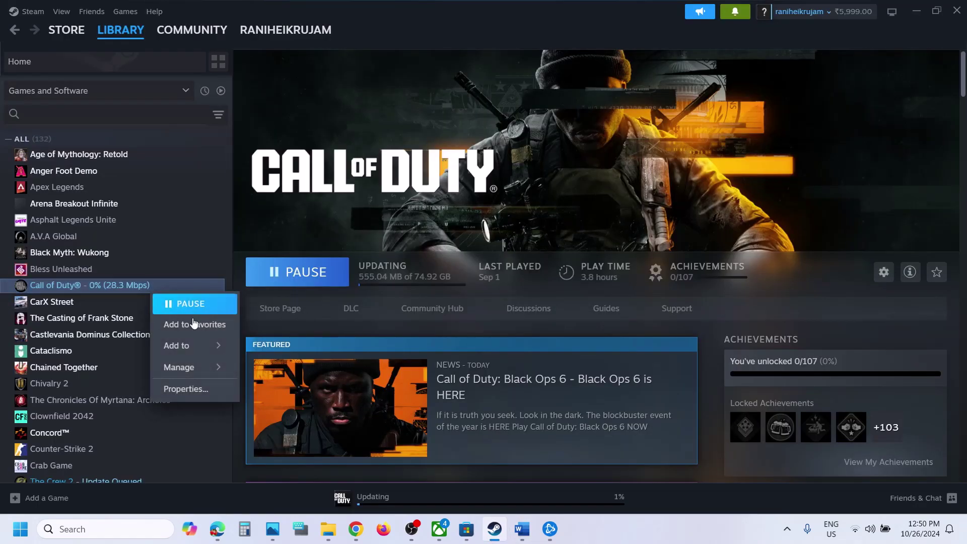
pyautogui.click(195, 390)
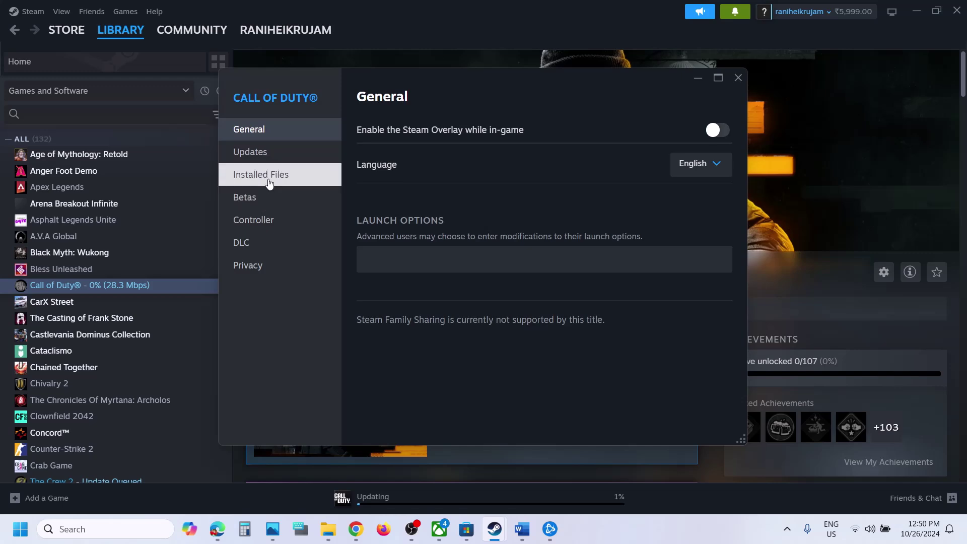
pyautogui.click(266, 177)
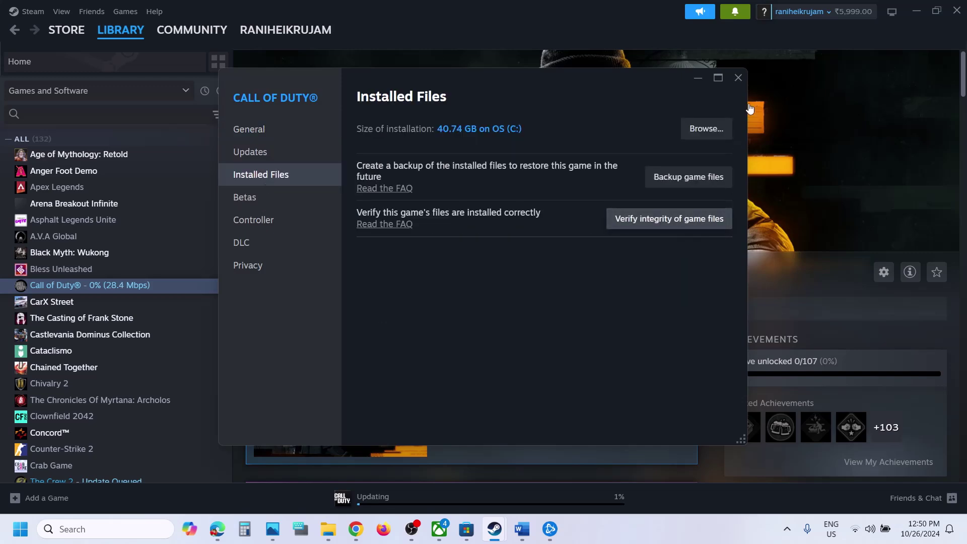
pyautogui.click(738, 84)
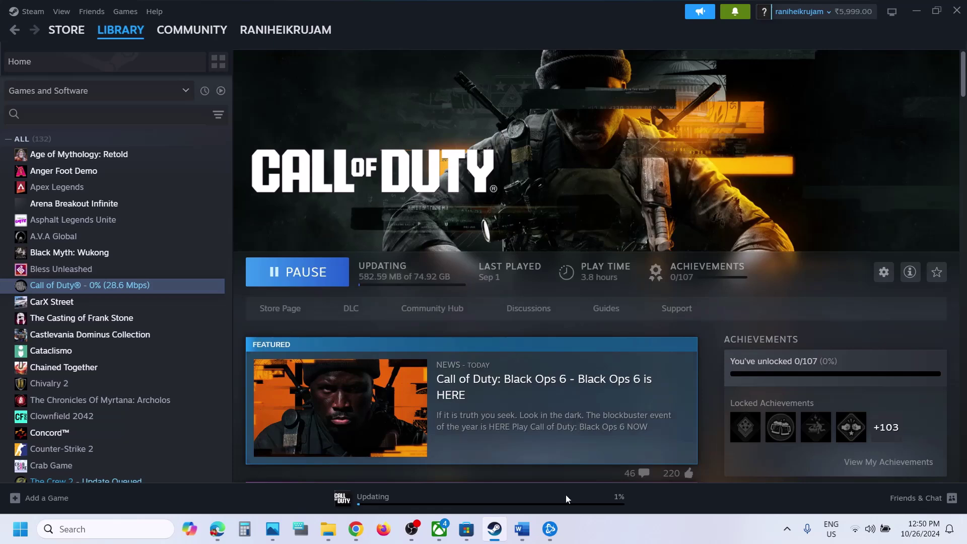
# Step: Switch to Battle.net, view Call of Duty's game settings and its Scan and Repair option, and minimize the window
pyautogui.click(550, 529)
pyautogui.click(184, 435)
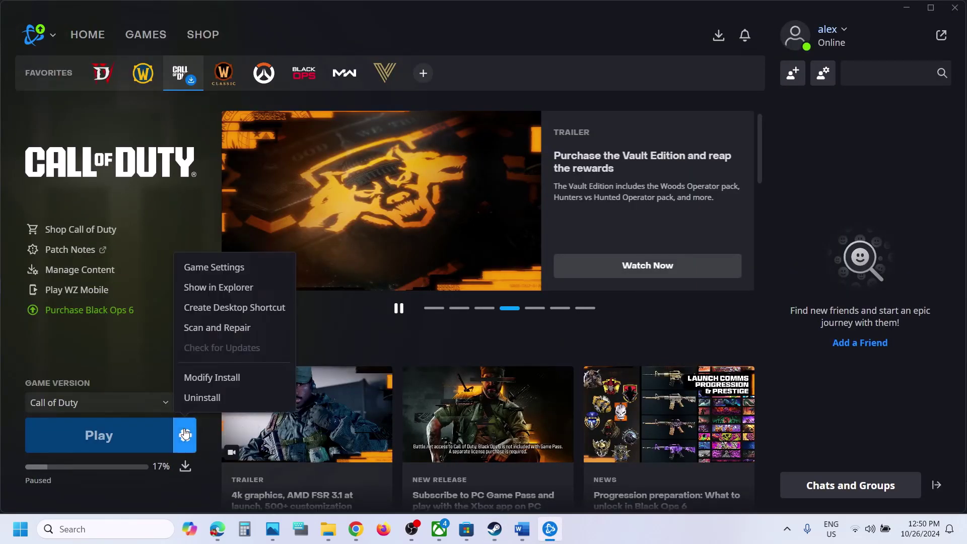
pyautogui.click(227, 275)
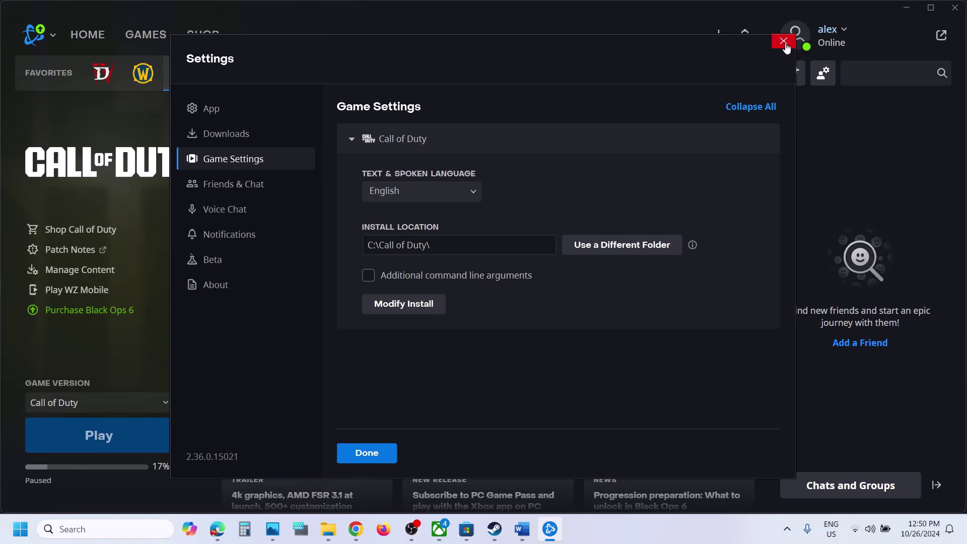
pyautogui.click(784, 42)
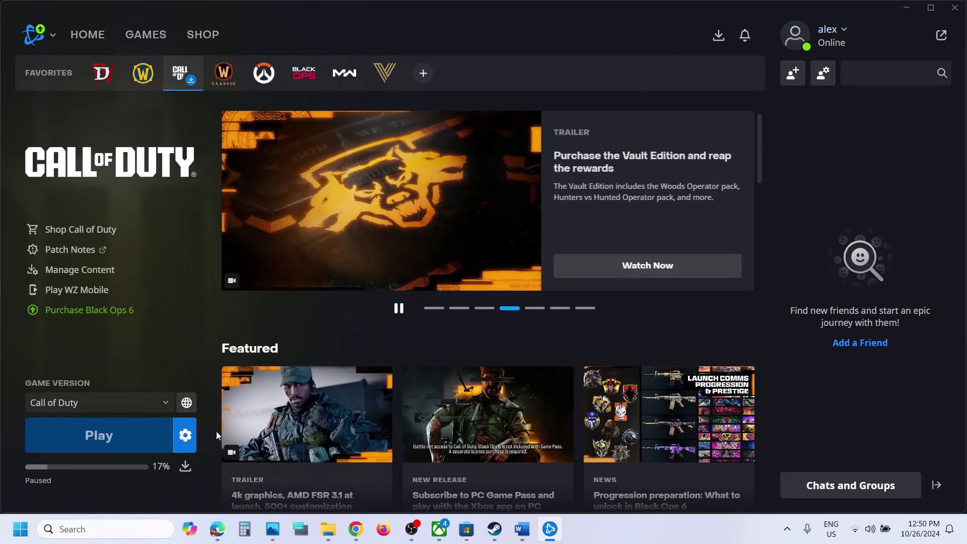
pyautogui.click(184, 435)
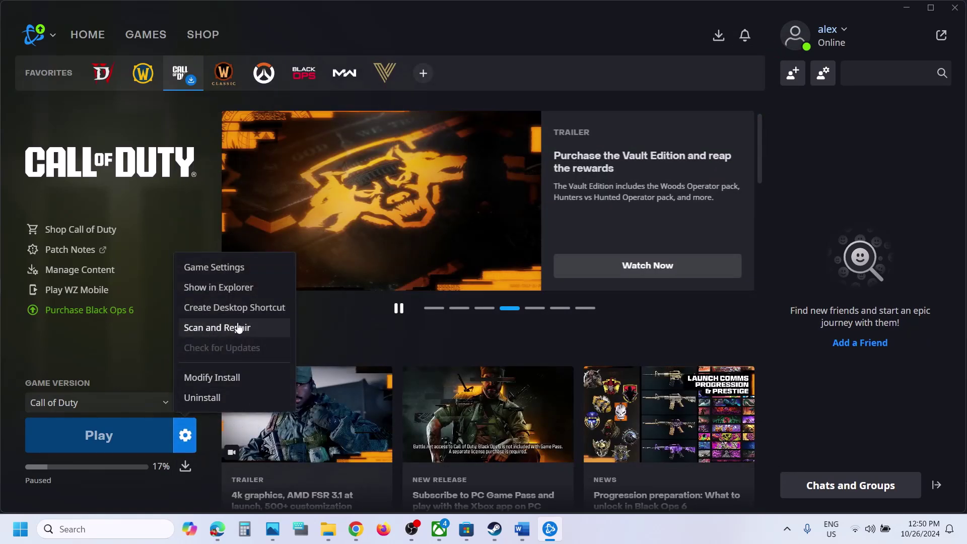
pyautogui.click(911, 12)
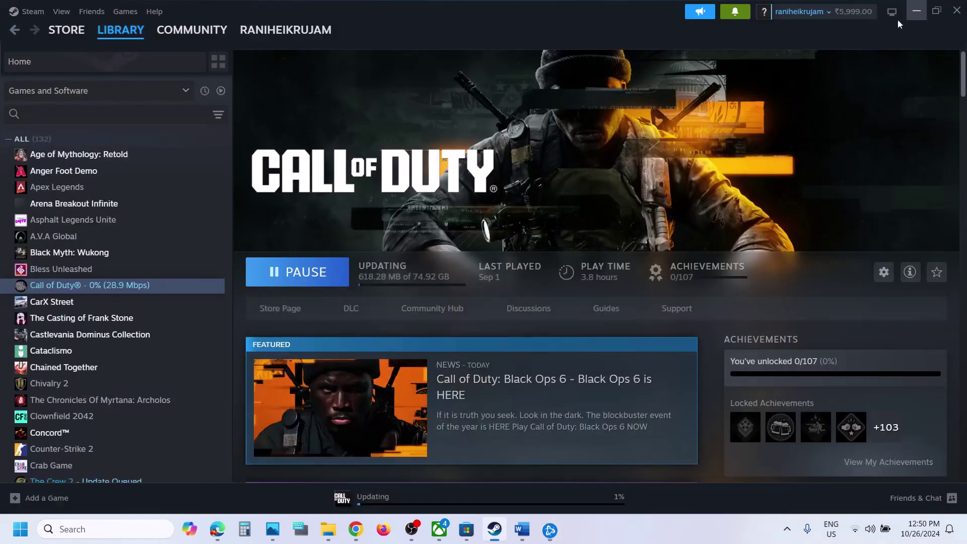
# Step: Return to the Word document and highlight the safe mode advice in Step 9 and the antivirus and Windows Security advice in Step 10
pyautogui.click(530, 521)
pyautogui.scroll(-3, 403, 399)
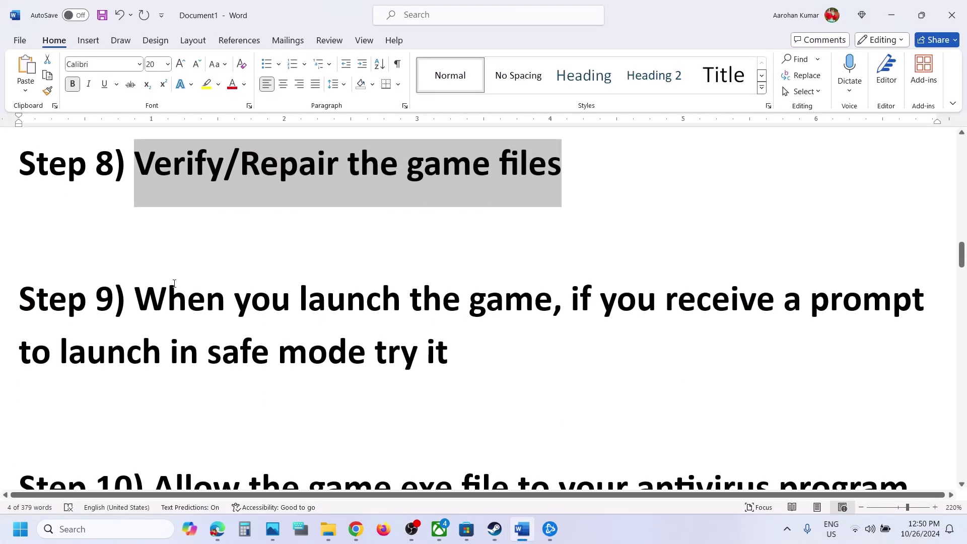
pyautogui.moveTo(150, 298); pyautogui.dragTo(449, 347)
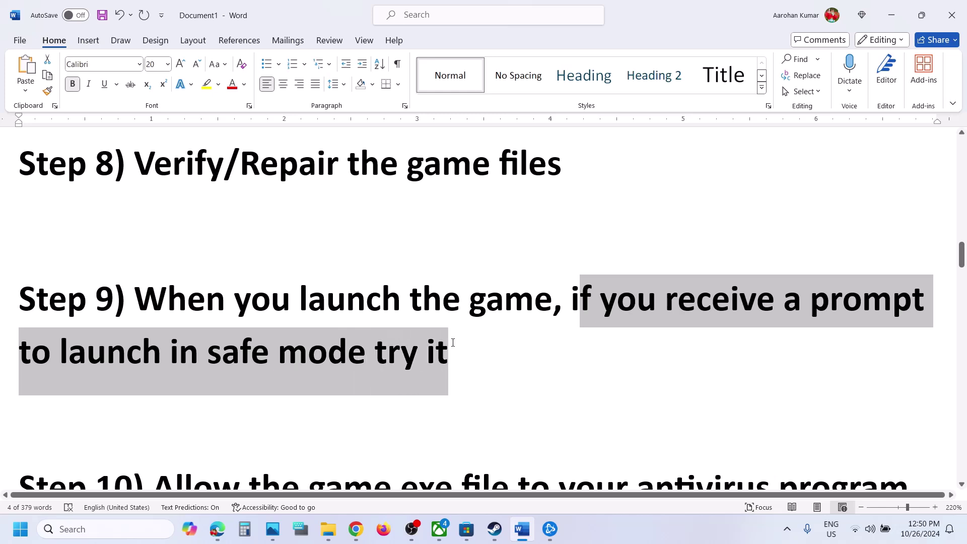
pyautogui.click(451, 344)
pyautogui.scroll(-3, 453, 342)
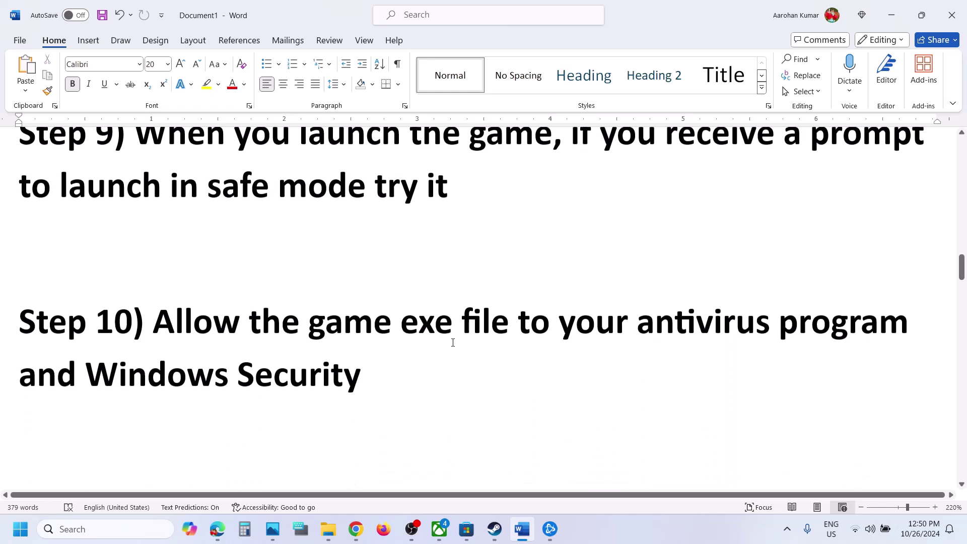
pyautogui.moveTo(166, 316); pyautogui.dragTo(794, 320)
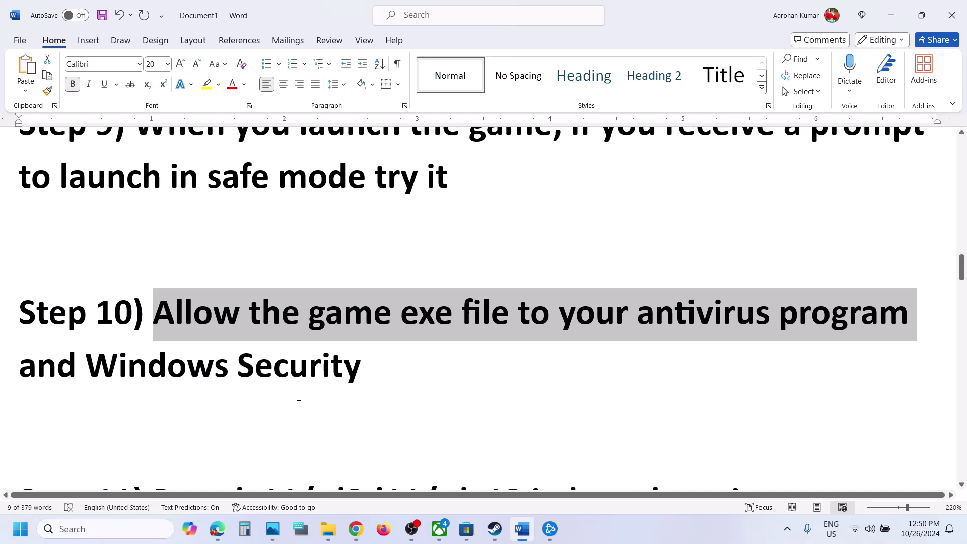
pyautogui.moveTo(133, 366); pyautogui.dragTo(361, 366)
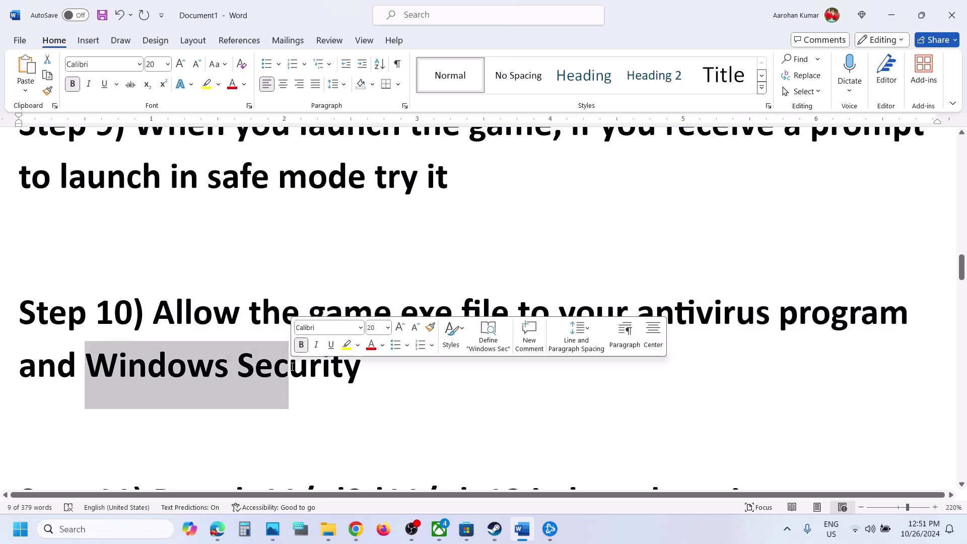
# Step: Open Windows Security's ransomware protection from the Windows settings and start browsing for an app to allow through Controlled folder access
pyautogui.press('super+i')
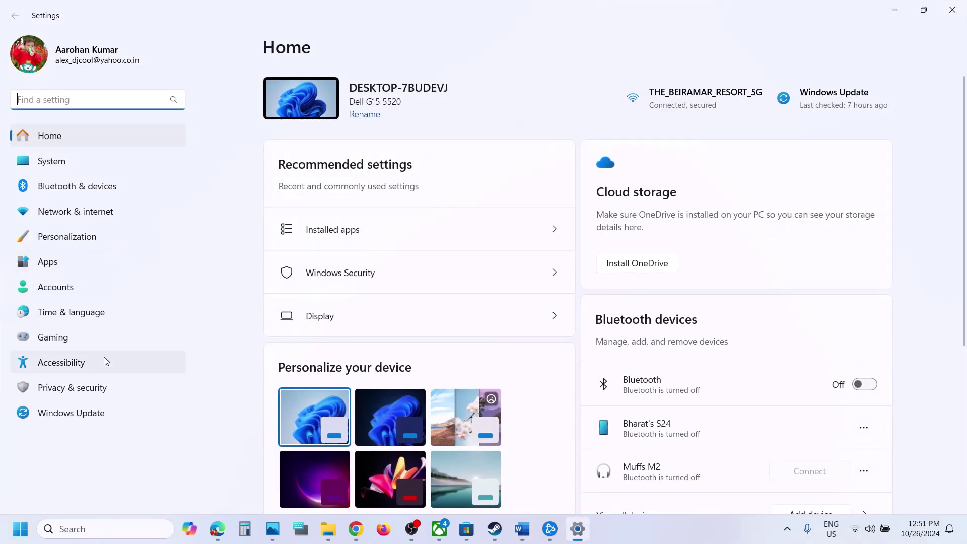
pyautogui.click(96, 395)
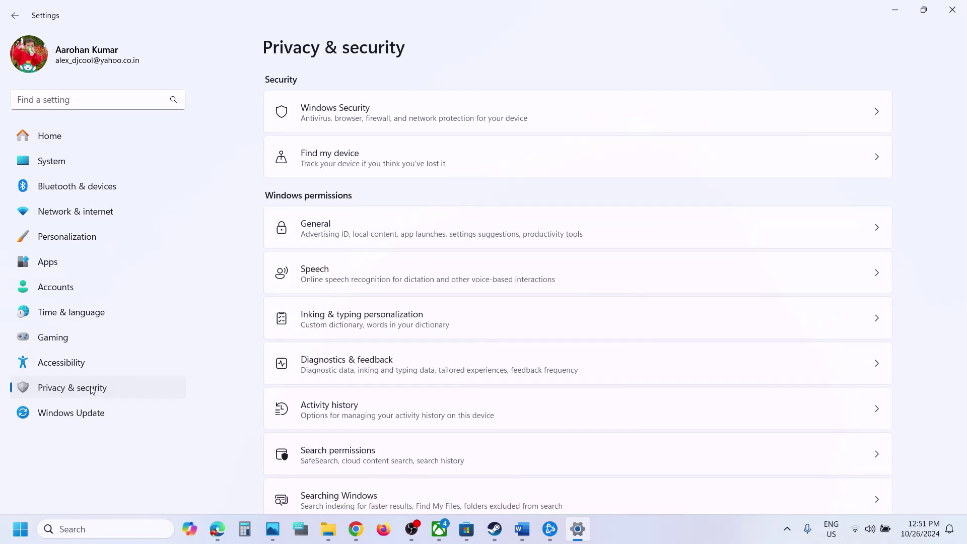
pyautogui.click(337, 113)
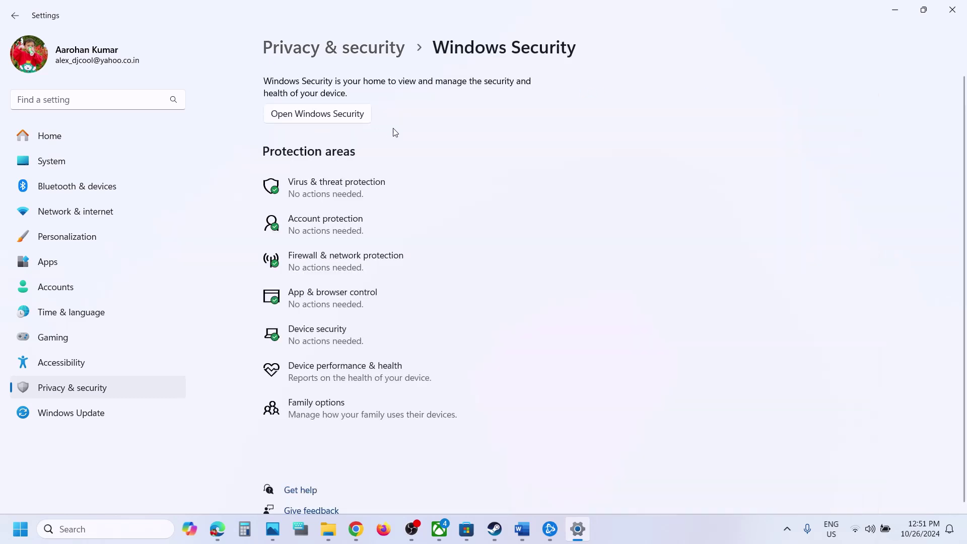
pyautogui.click(346, 182)
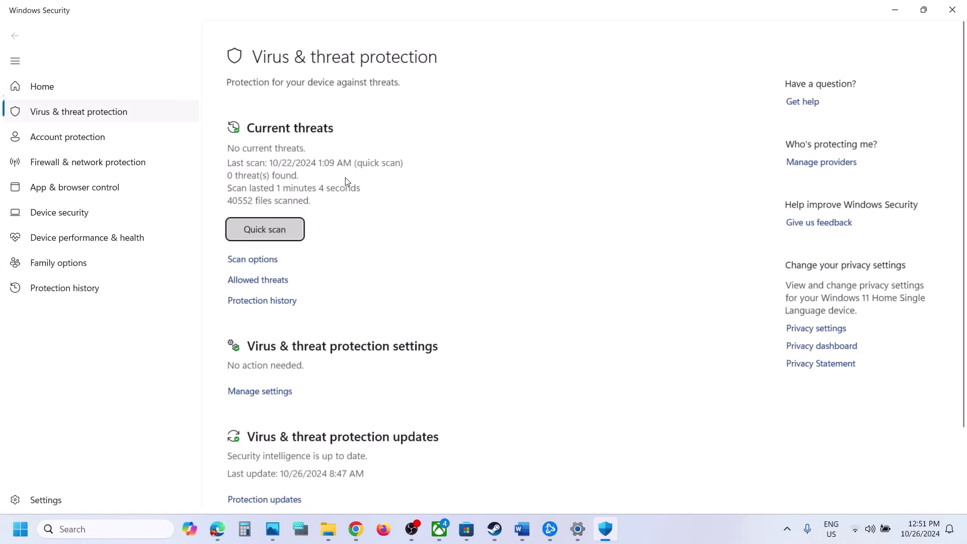
pyautogui.scroll(-3, 347, 182)
pyautogui.click(282, 470)
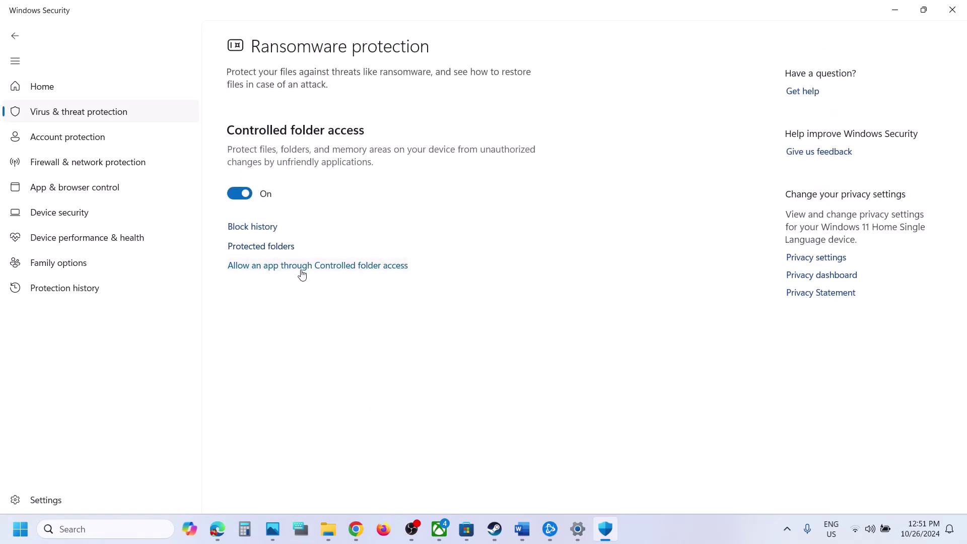
pyautogui.click(301, 271)
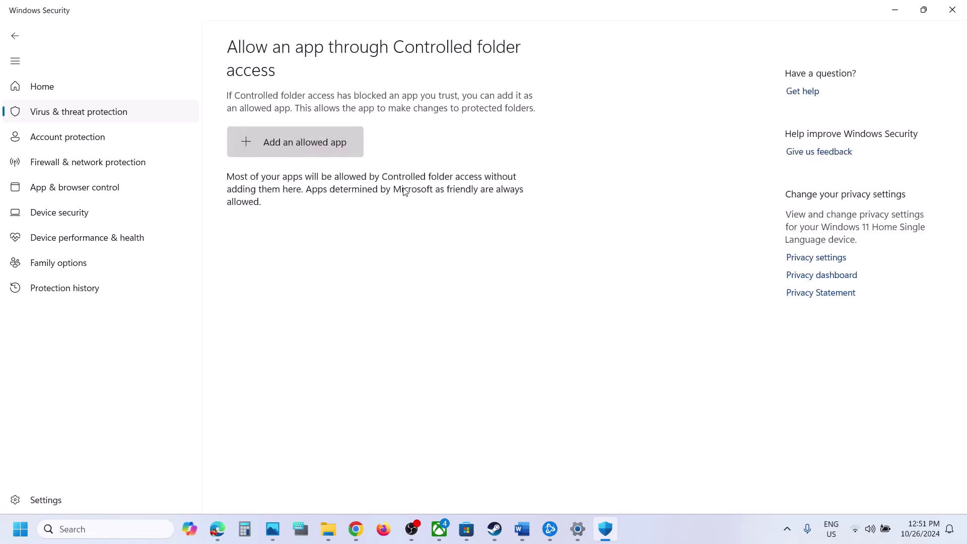
pyautogui.scroll(-2, 451, 145)
pyautogui.click(299, 37)
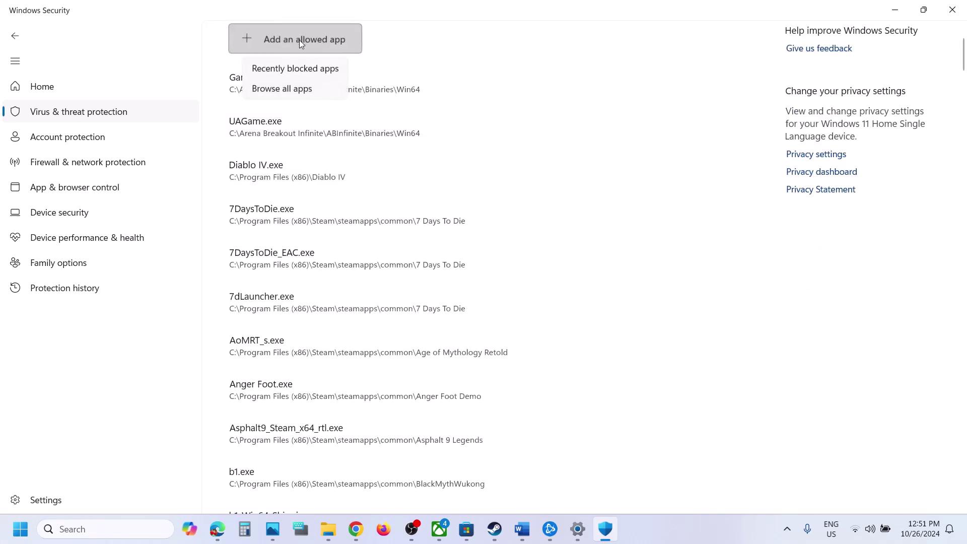
pyautogui.click(297, 89)
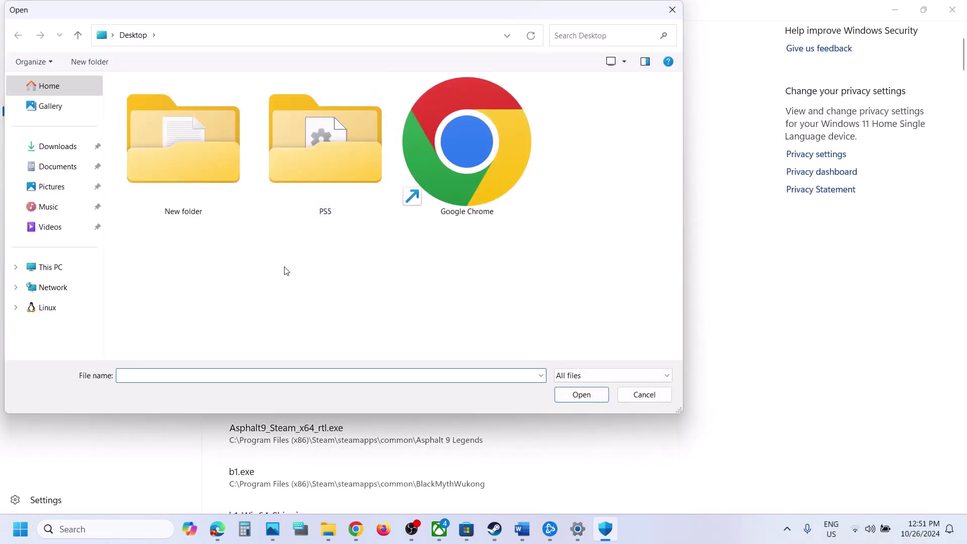
# Step: Browse to the Call of Duty HQ folder in C:\Program Files (x86)\Steam\steamapps\common to show the Steam version's applications
pyautogui.click(73, 272)
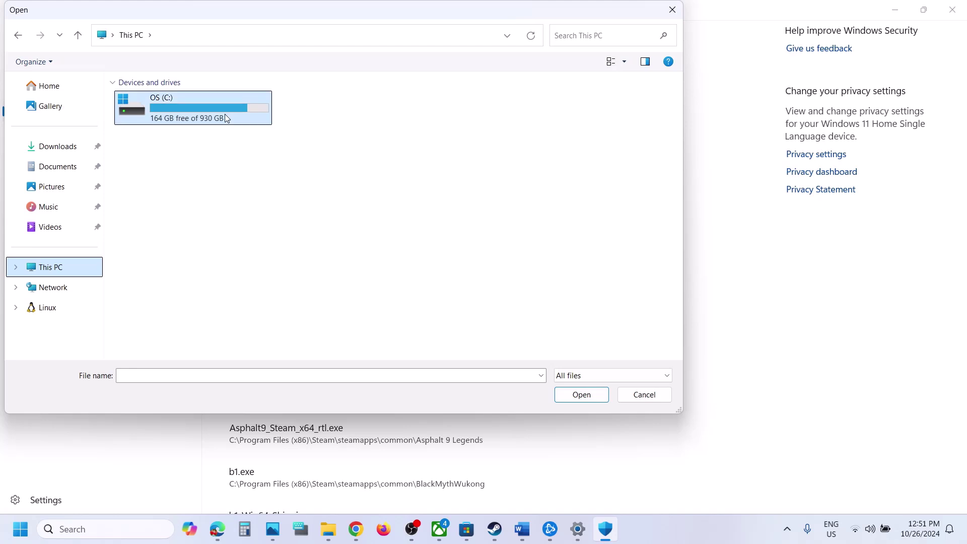
pyautogui.doubleClick(225, 114)
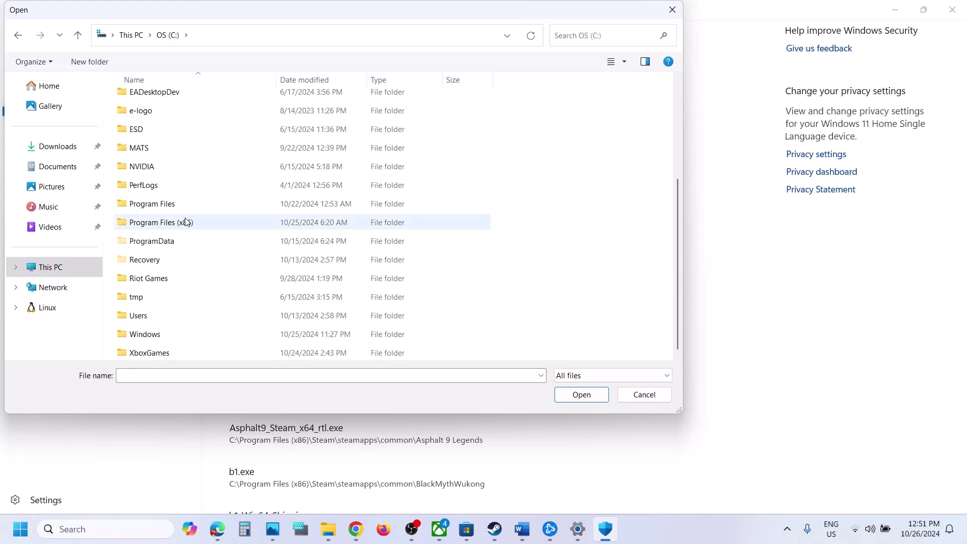
pyautogui.click(169, 228)
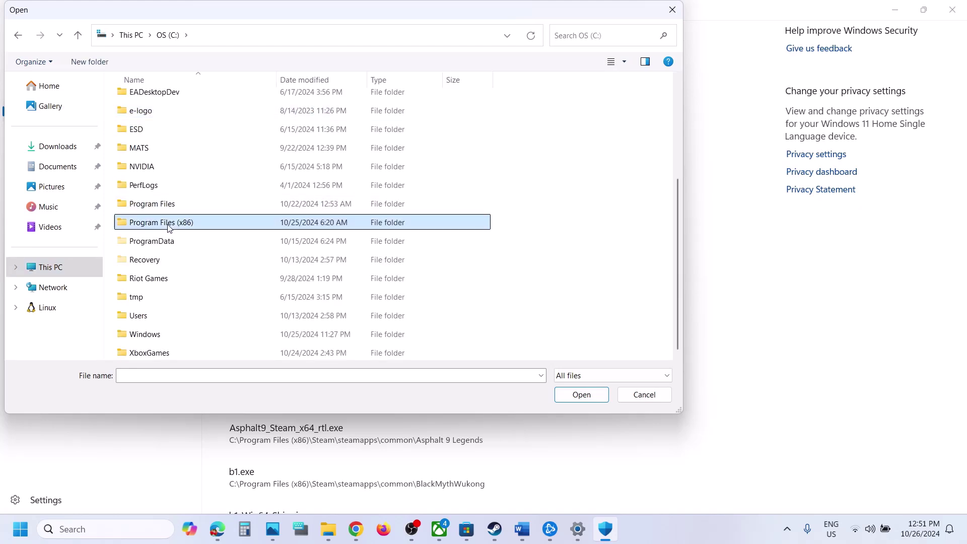
pyautogui.doubleClick(197, 223)
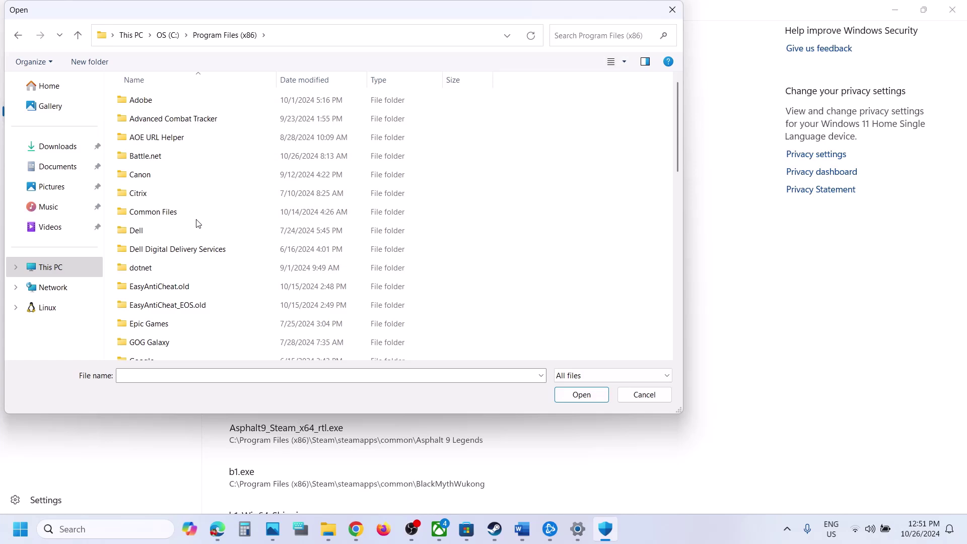
pyautogui.scroll(-1, 198, 223)
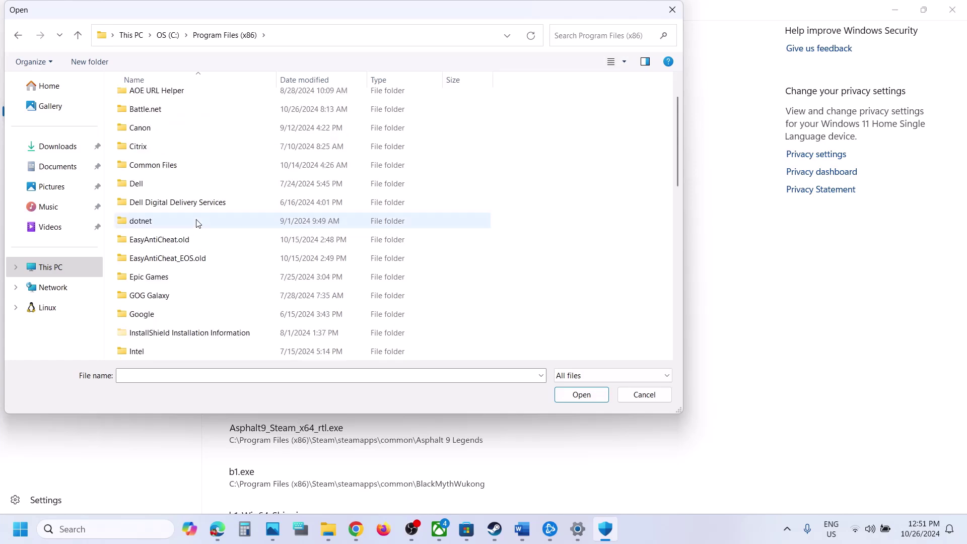
pyautogui.scroll(-8, 197, 223)
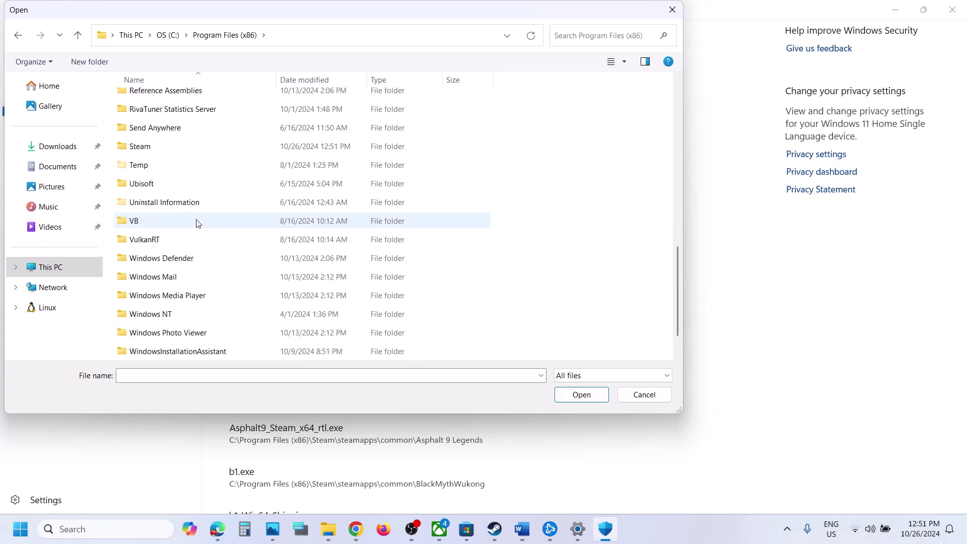
pyautogui.doubleClick(147, 151)
pyautogui.scroll(-5, 166, 156)
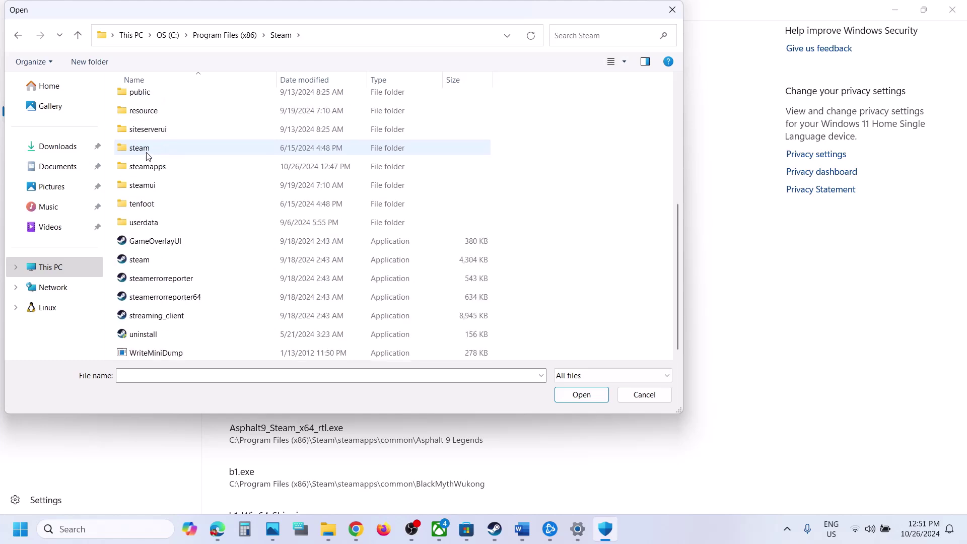
pyautogui.doubleClick(162, 165)
pyautogui.doubleClick(147, 100)
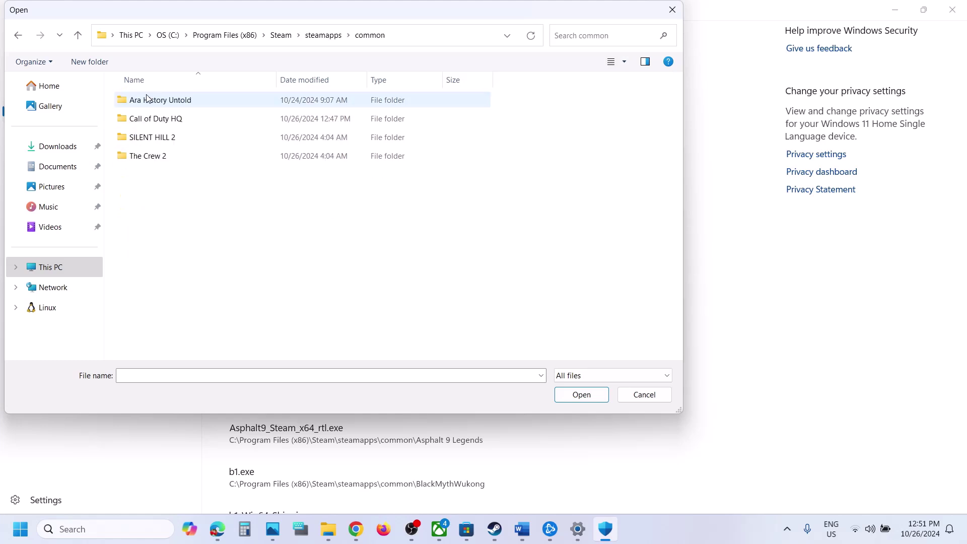
pyautogui.doubleClick(177, 123)
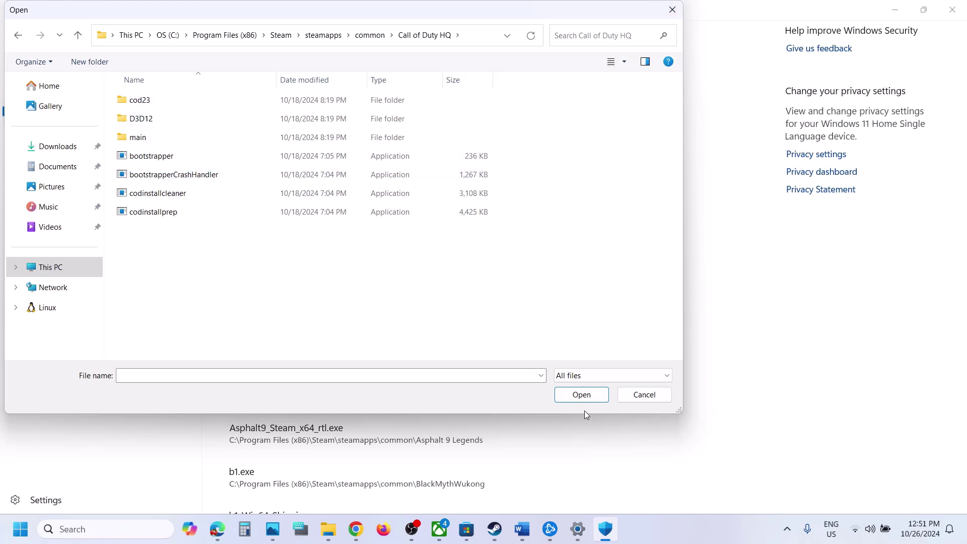
# Step: Go back up to the C: drive and allow the Call of Duty Launcher application from the Call of Duty folder
pyautogui.click(76, 40)
pyautogui.click(75, 43)
pyautogui.click(75, 43)
pyautogui.click(76, 44)
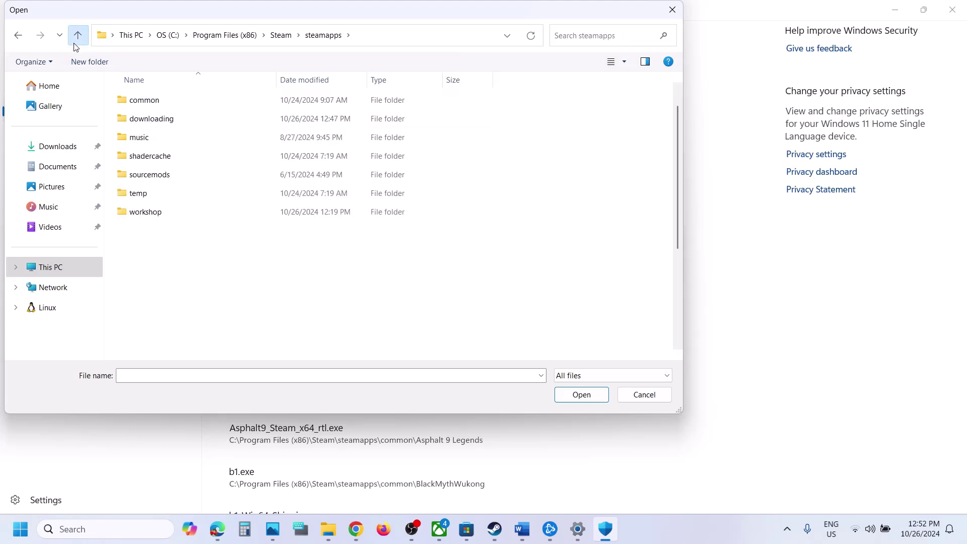
pyautogui.click(75, 44)
pyautogui.scroll(10, 252, 188)
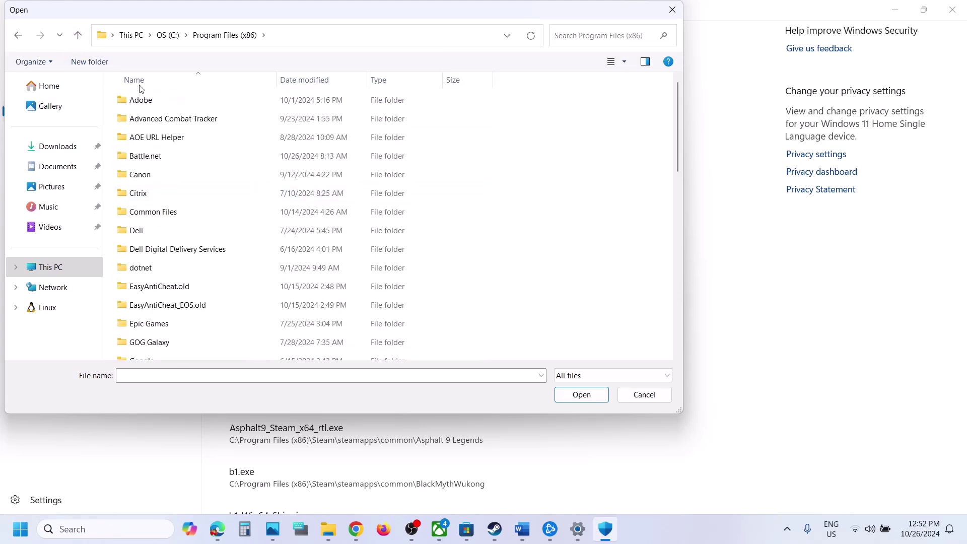
pyautogui.click(79, 35)
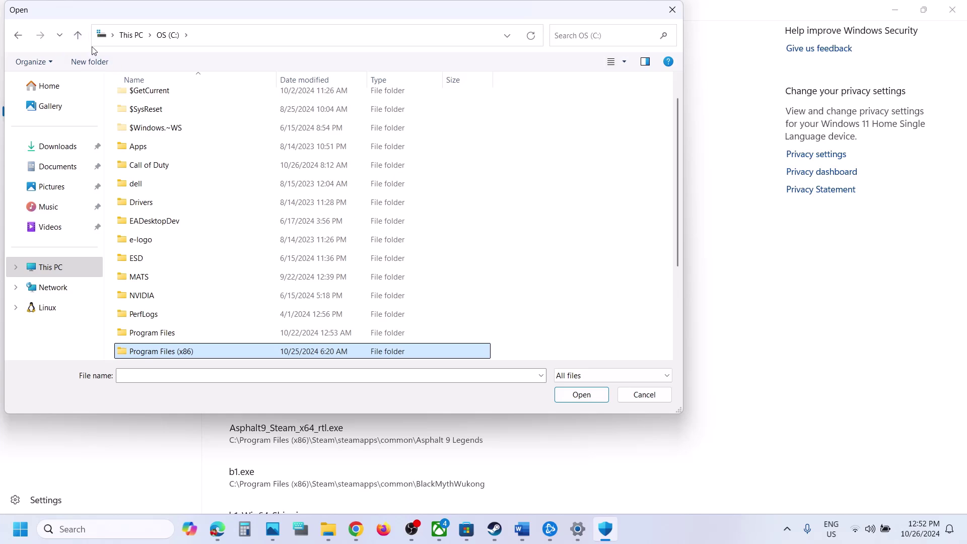
pyautogui.doubleClick(151, 165)
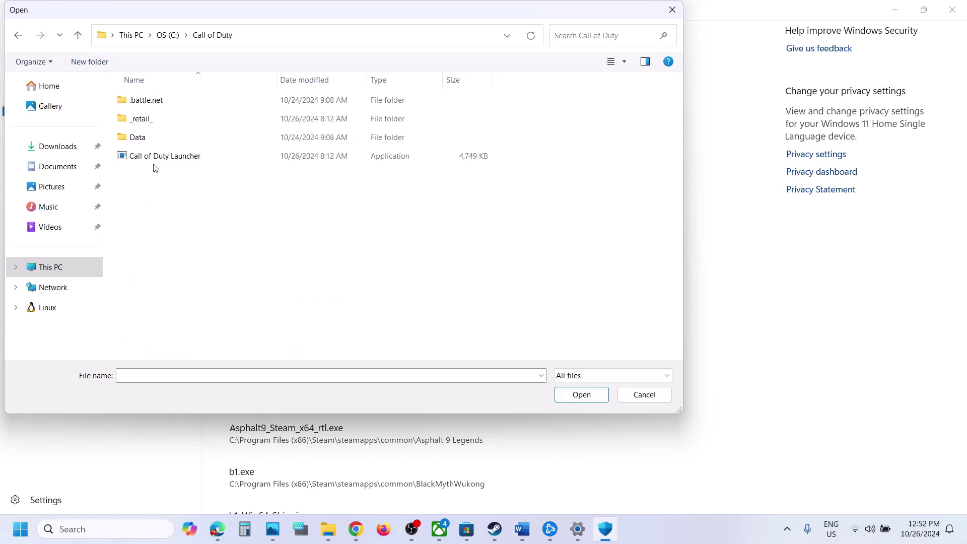
pyautogui.click(155, 156)
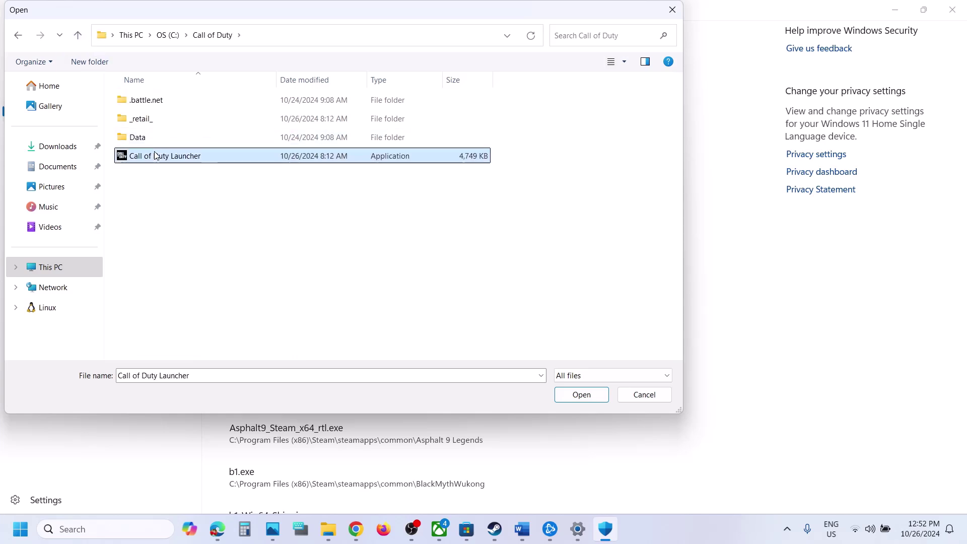
pyautogui.click(581, 394)
# Step: Allow the cod application from the _retail_ folder in C:\Call of Duty through Controlled folder access
pyautogui.click(276, 51)
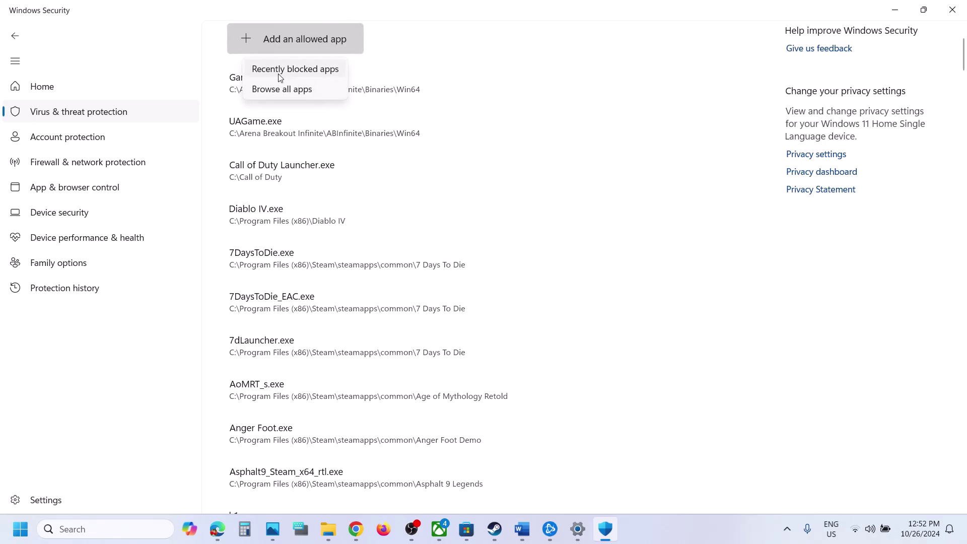
pyautogui.click(281, 89)
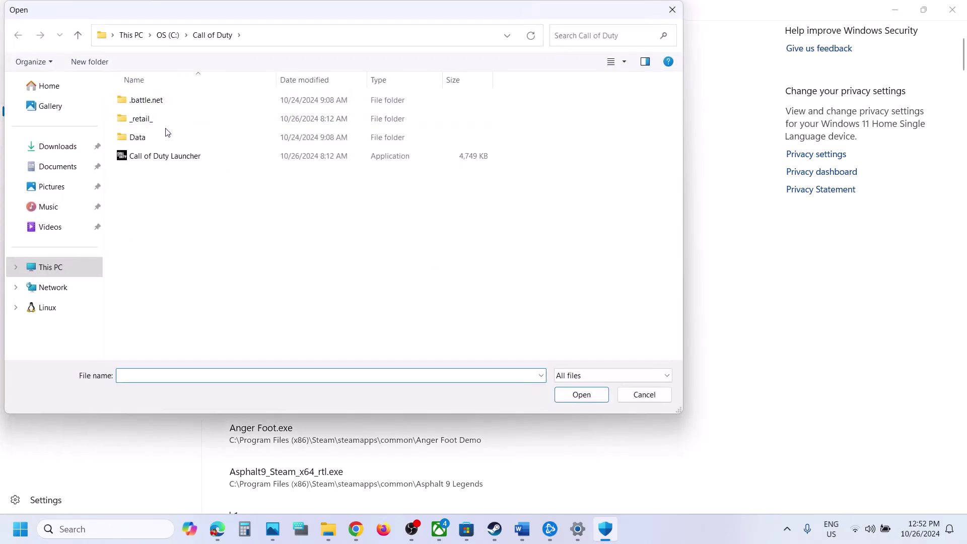
pyautogui.doubleClick(144, 122)
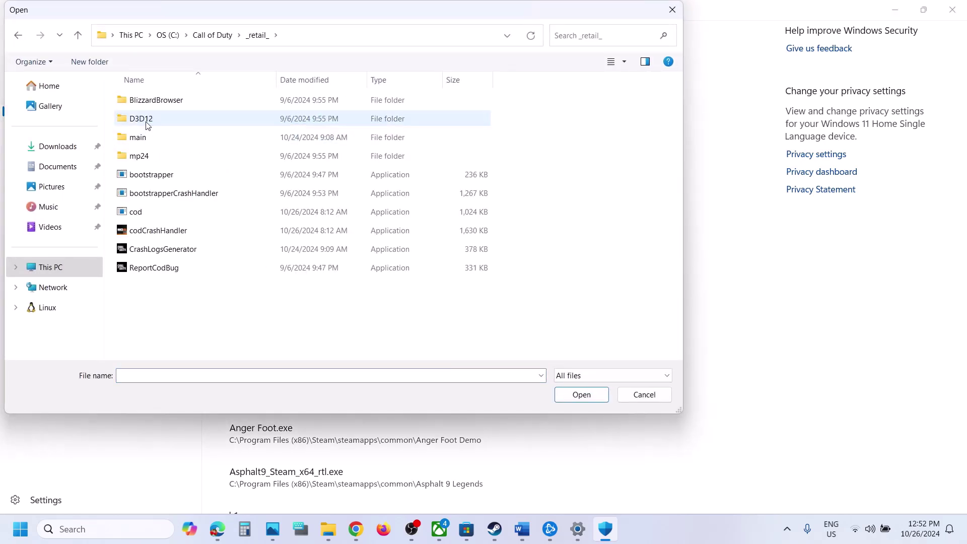
pyautogui.click(143, 213)
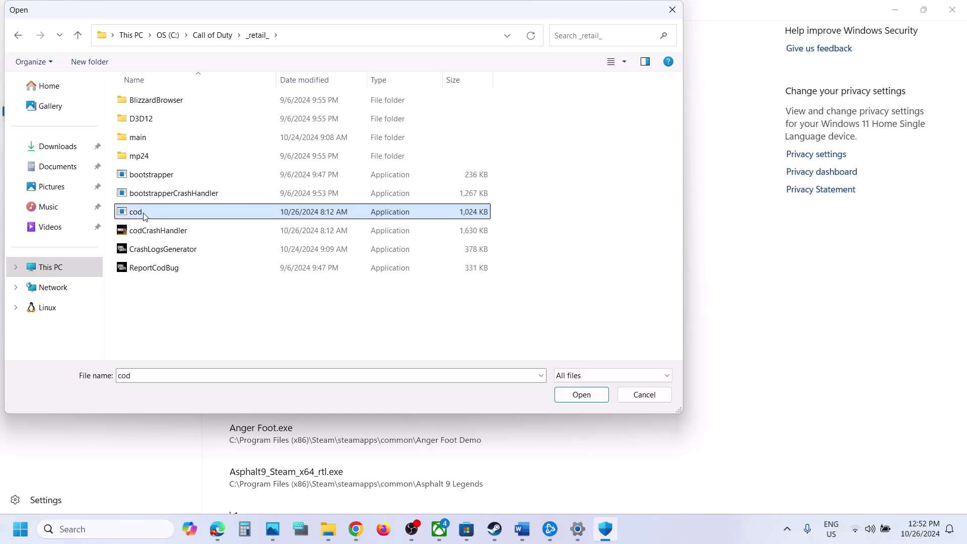
pyautogui.click(582, 394)
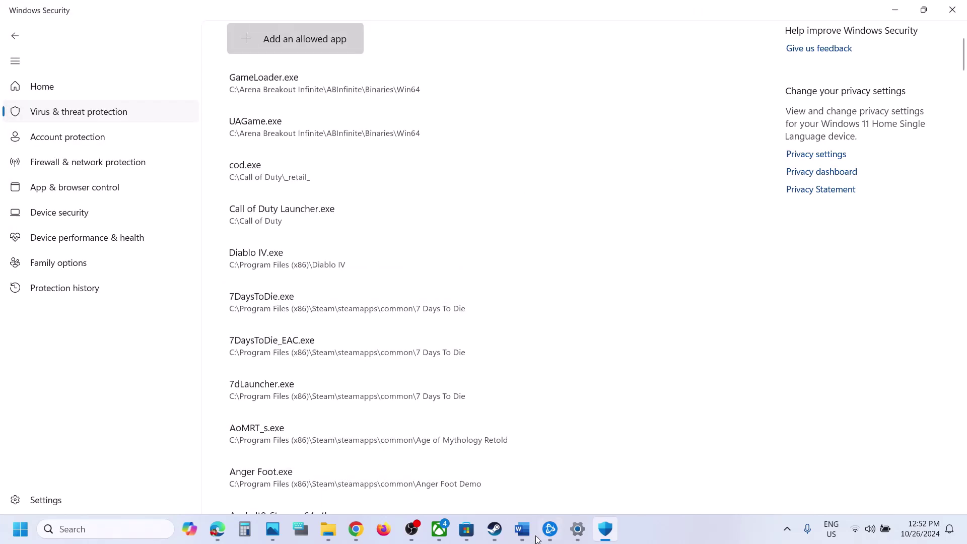
# Step: Switch to the Word document and highlight the -dx11/-d3d11/-dx12 launch options in Step 11
pyautogui.click(522, 529)
pyautogui.scroll(-5, 378, 313)
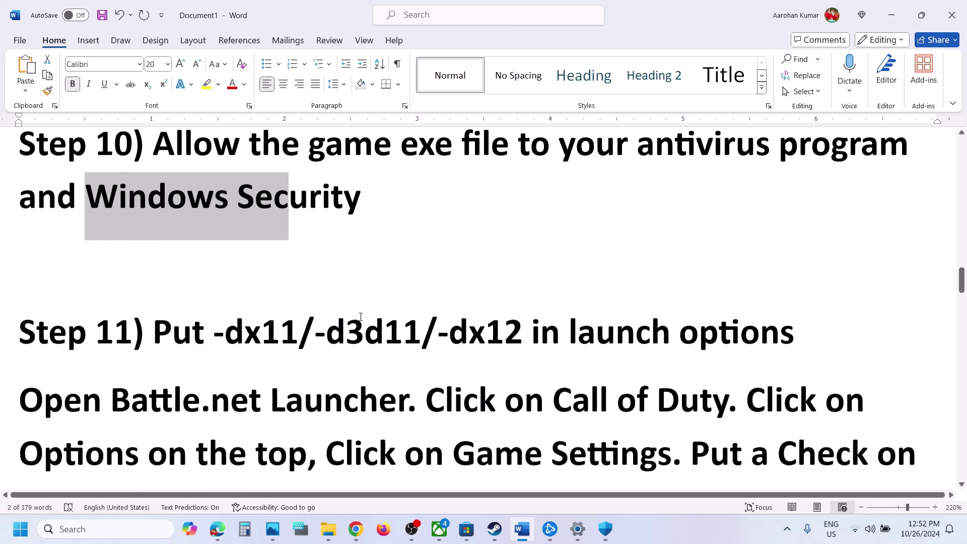
pyautogui.moveTo(265, 261); pyautogui.dragTo(524, 267)
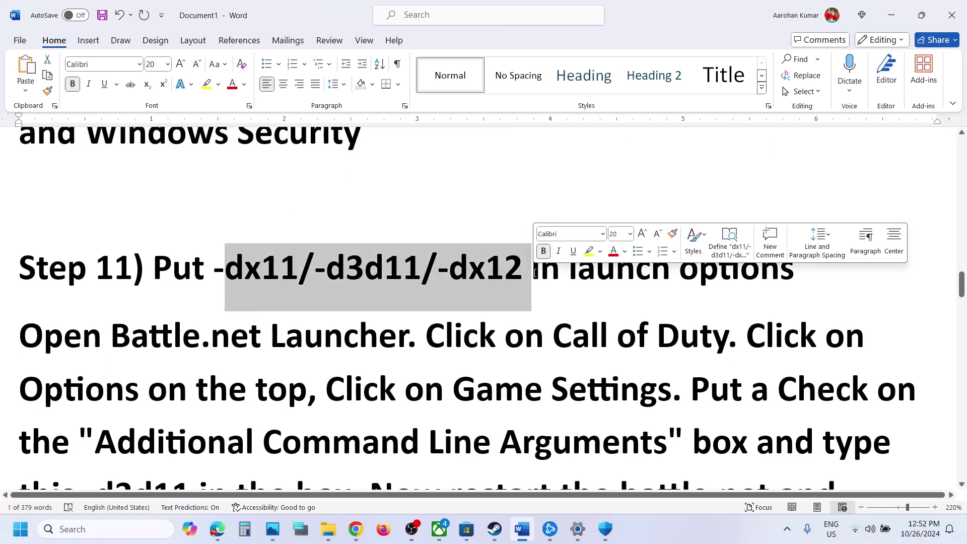
# Step: Switch to Steam, open the properties of Call of Duty and enter -dx11 as its launch option
pyautogui.click(495, 530)
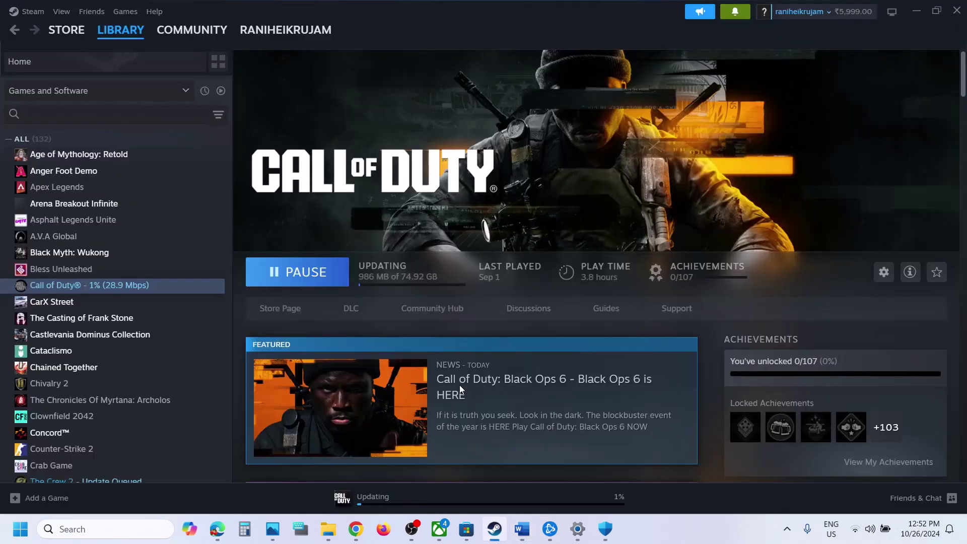
pyautogui.rightClick(119, 289)
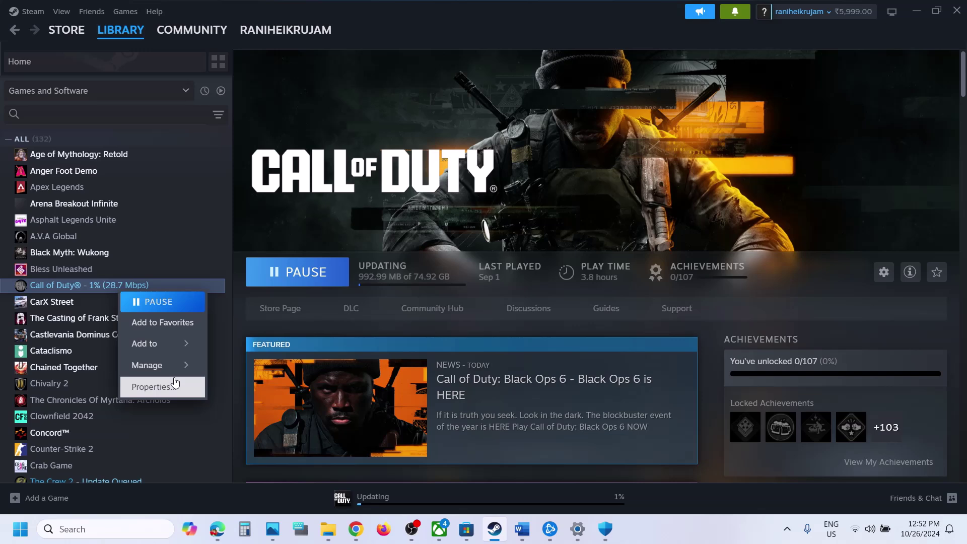
pyautogui.click(175, 384)
pyautogui.click(396, 259)
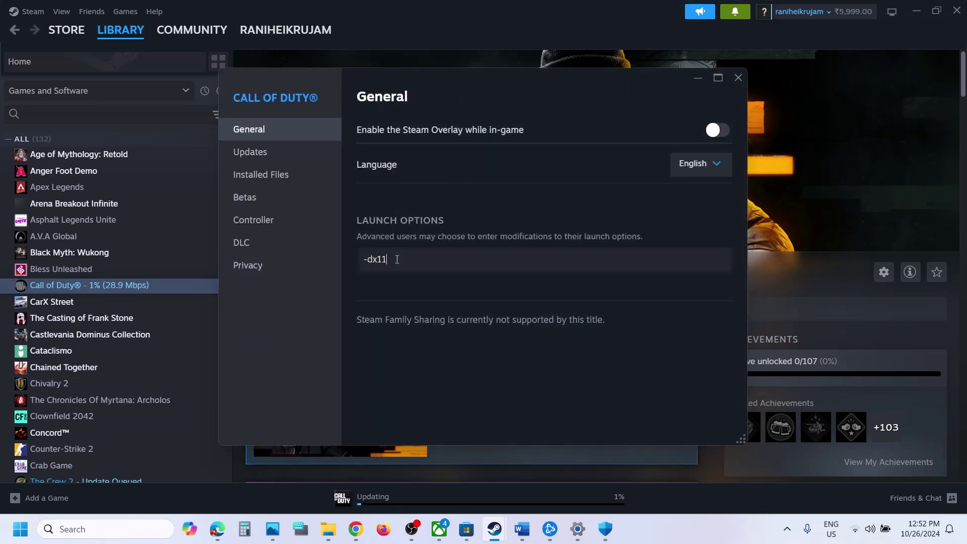
pyautogui.write('-dx11')
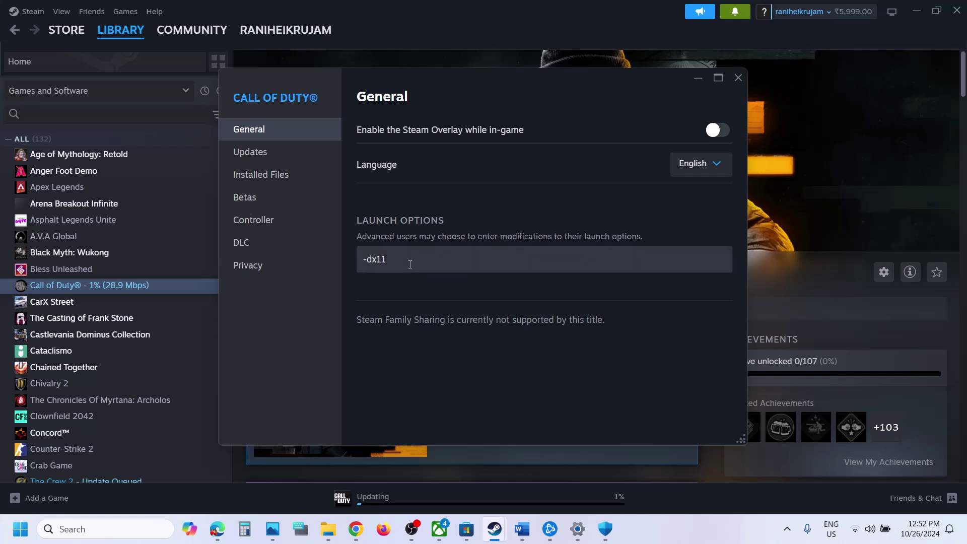
# Step: Try -d3d11 and -dx12 in turn as replacement launch options for Call of Duty
pyautogui.moveTo(403, 260); pyautogui.dragTo(357, 262)
pyautogui.write('-')
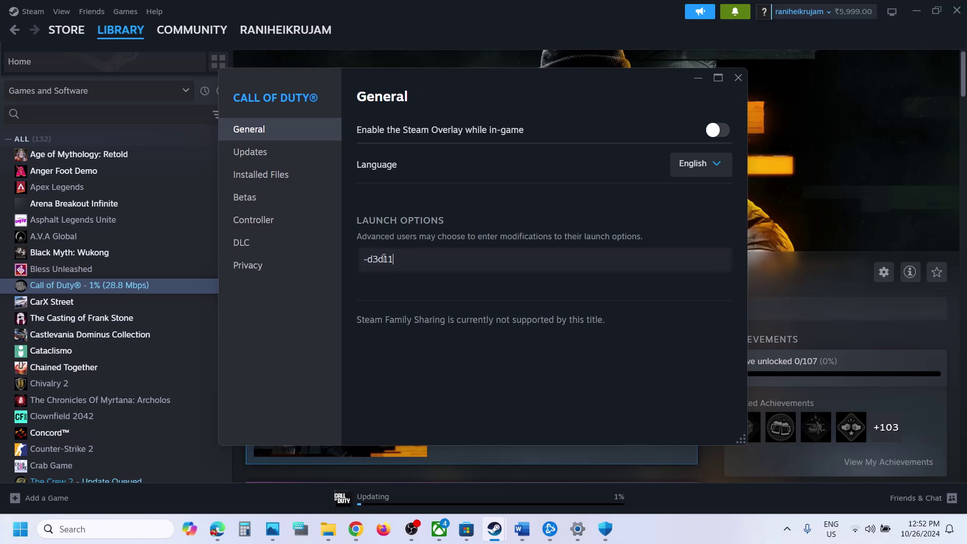
pyautogui.moveTo(395, 260); pyautogui.dragTo(355, 259)
pyautogui.write('-')
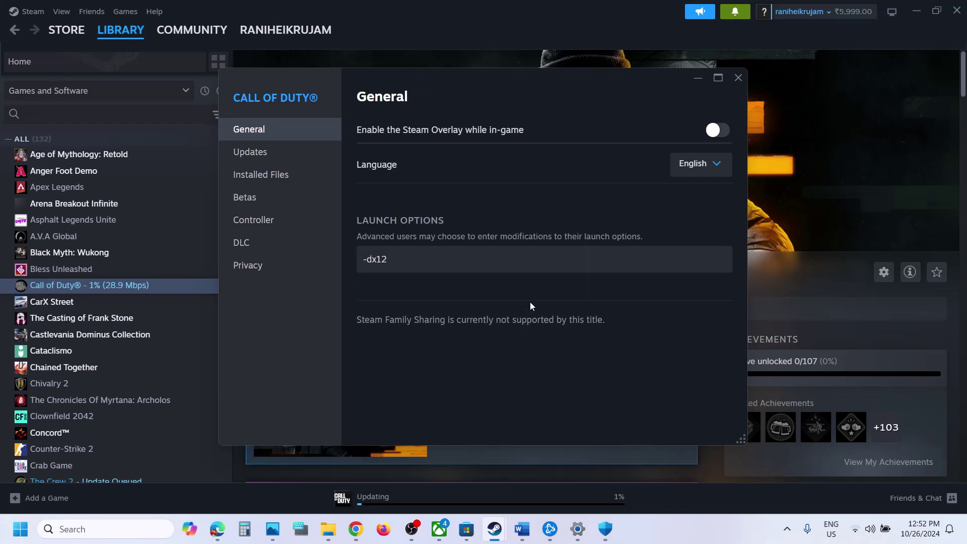
# Step: Clear the launch options of Call of Duty and close its Steam properties
pyautogui.moveTo(438, 253); pyautogui.dragTo(260, 283)
pyautogui.press('BackSpace')
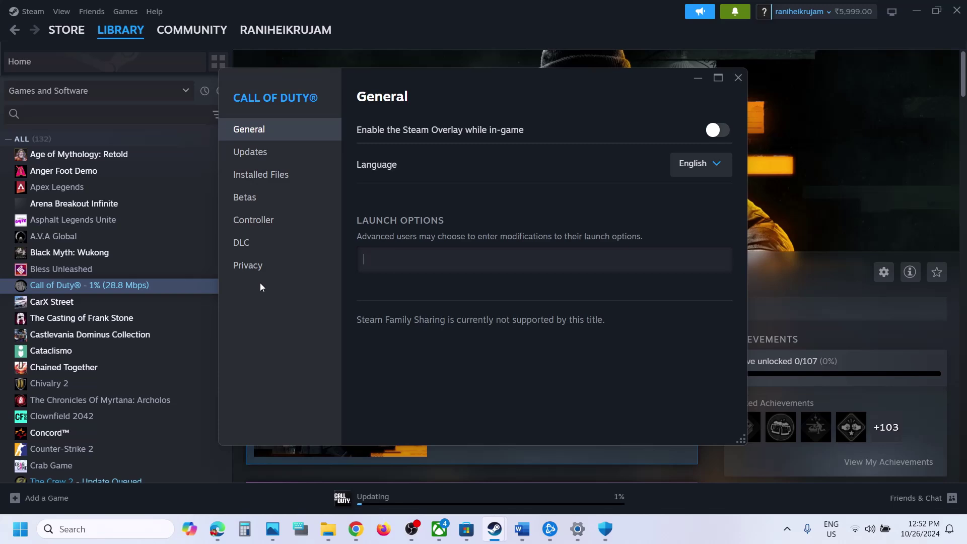
pyautogui.click(738, 76)
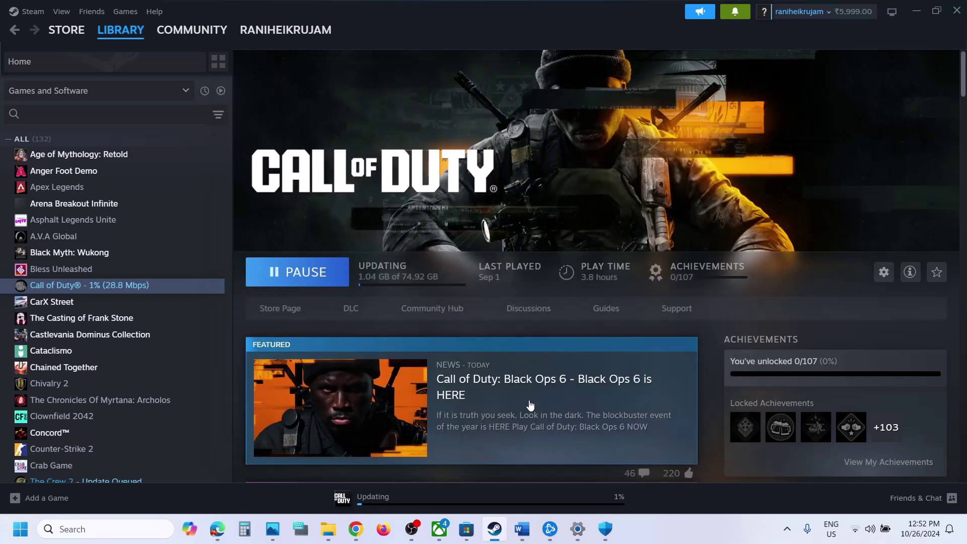
# Step: Check Step 11's Battle.net instructions in Word, and add the command line argument -dx11 in Battle.net's Call of Duty game settings
pyautogui.click(522, 528)
pyautogui.scroll(-5, 395, 330)
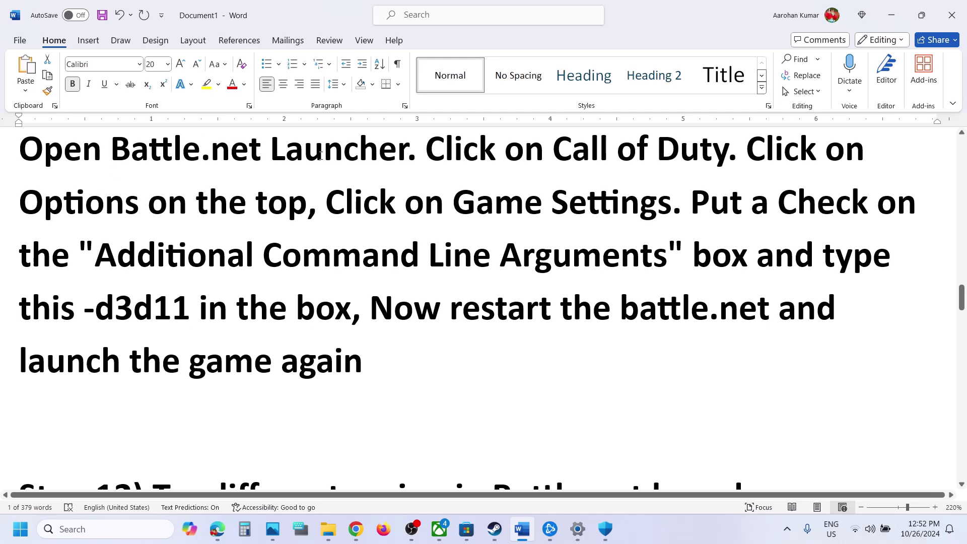
pyautogui.click(552, 538)
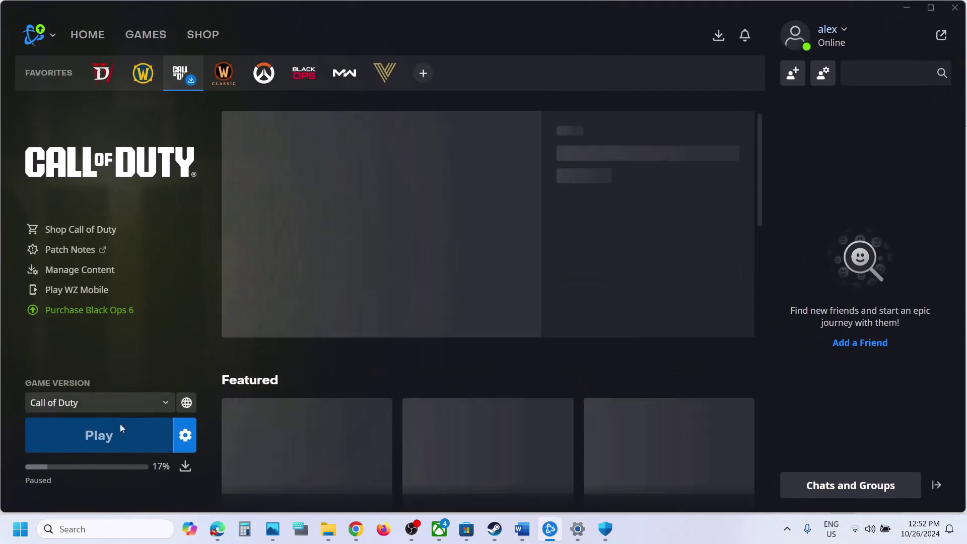
pyautogui.click(185, 436)
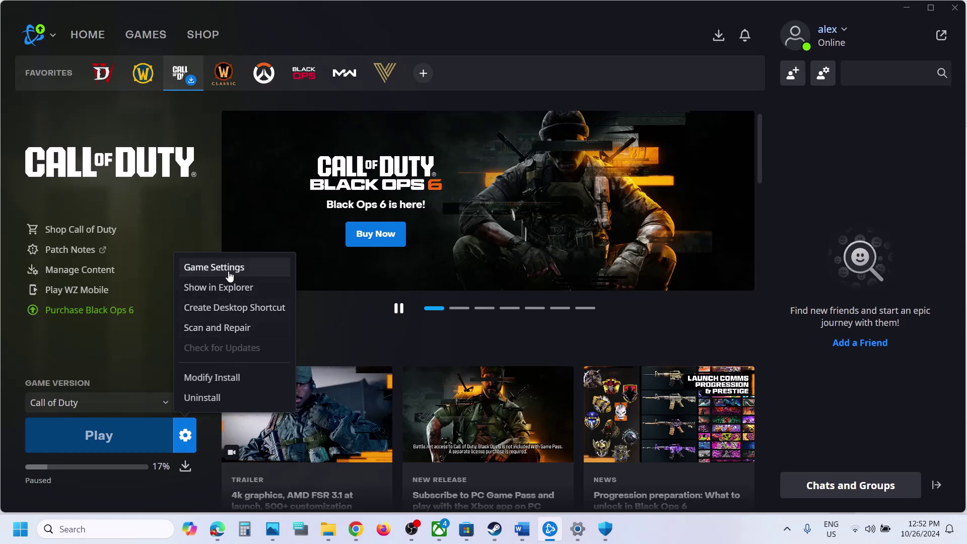
pyautogui.click(233, 267)
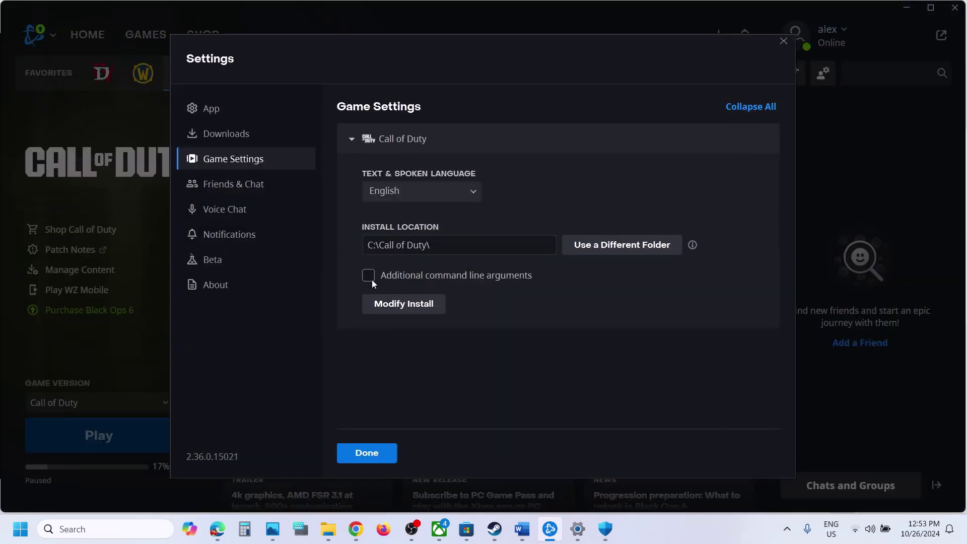
pyautogui.click(368, 276)
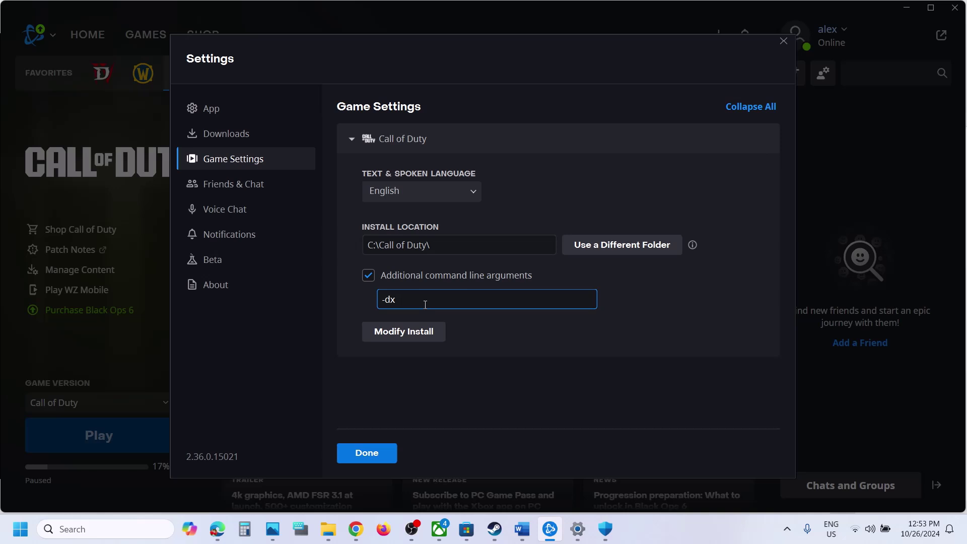
pyautogui.write('-dx11')
# Step: Try other command line arguments for Call of Duty in place of -dx11
pyautogui.moveTo(410, 299); pyautogui.dragTo(374, 303)
pyautogui.click(518, 351)
pyautogui.moveTo(433, 300); pyautogui.dragTo(381, 299)
pyautogui.press('BackSpace')
pyautogui.press('BackSpace')
pyautogui.moveTo(421, 300); pyautogui.dragTo(373, 304)
pyautogui.write('-d')
# Step: Clear the argument text, disable additional command line arguments and finish the Battle.net game settings
pyautogui.moveTo(438, 299); pyautogui.dragTo(381, 299)
pyautogui.press('BackSpace')
pyautogui.click(368, 275)
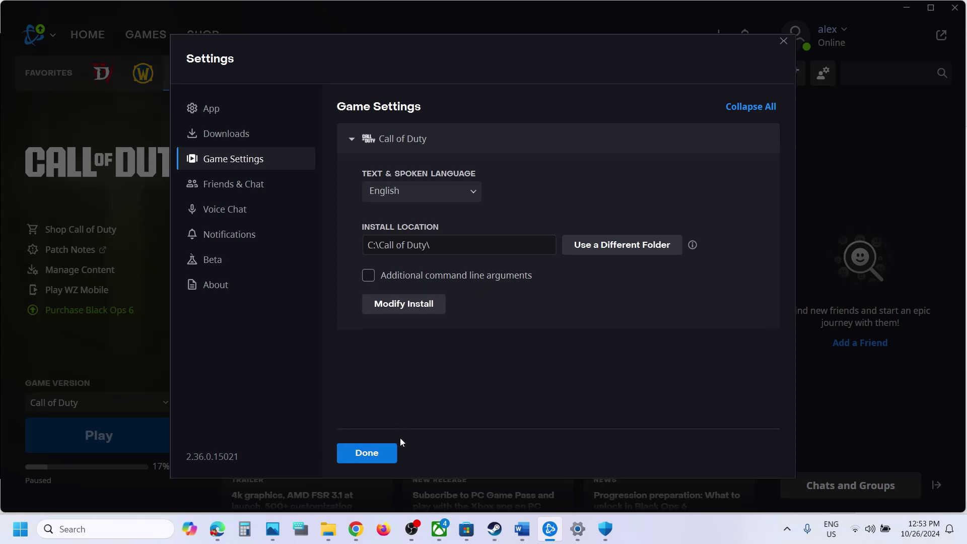
pyautogui.click(367, 453)
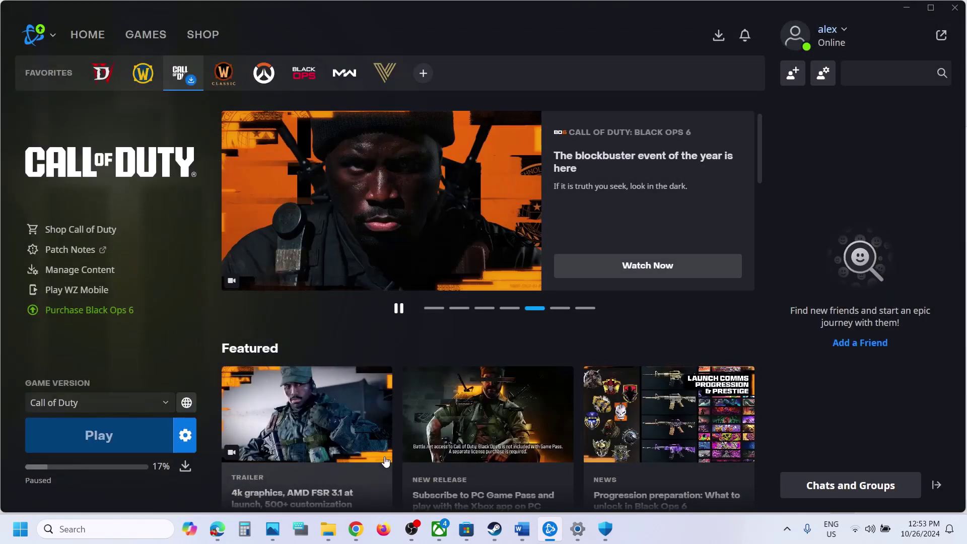
# Step: Return to the Word document and highlight the Step 12 advice on trying a different region
pyautogui.click(522, 529)
pyautogui.scroll(-1, 392, 336)
pyautogui.scroll(-3, 391, 336)
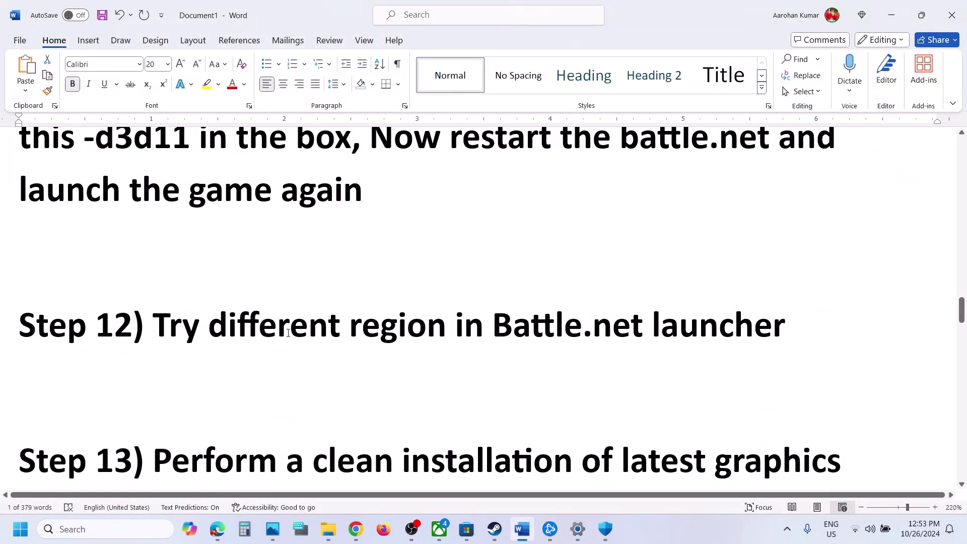
pyautogui.moveTo(272, 325); pyautogui.dragTo(30, 262)
# Step: Switch to Battle.net and show the available regions for Call of Duty, keeping the current one
pyautogui.click(550, 528)
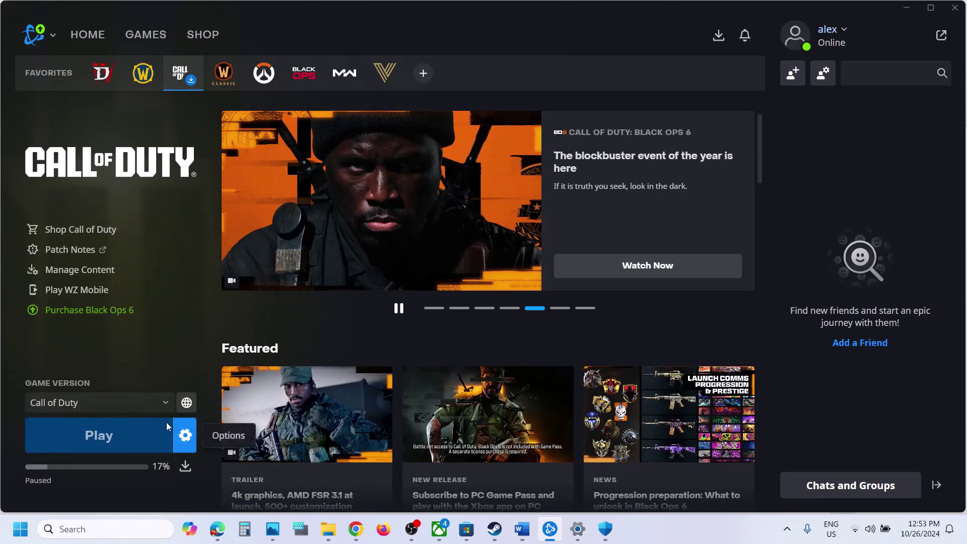
pyautogui.click(188, 405)
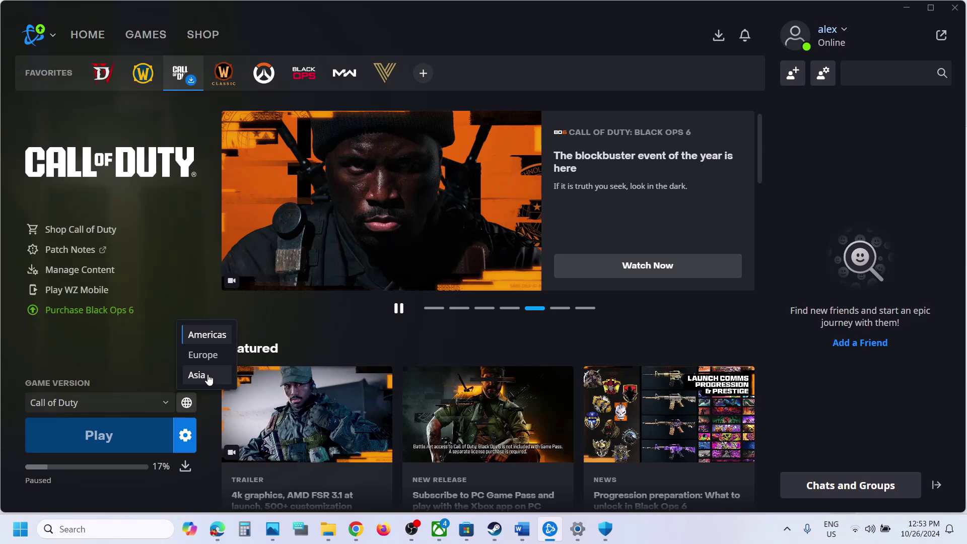
pyautogui.click(161, 366)
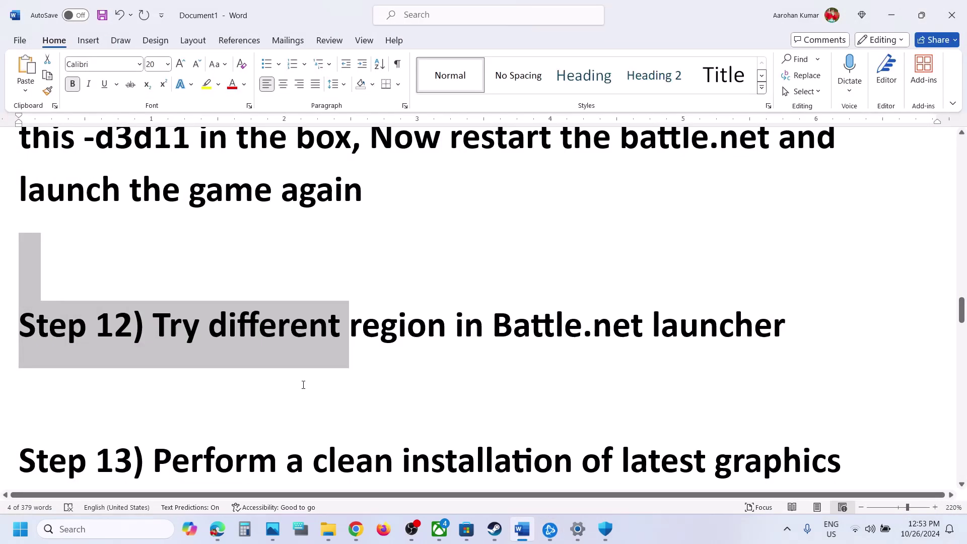
# Step: In the Word document, highlight Step 13's clean graphics driver installation advice and its NVIDIA and AMD links
pyautogui.scroll(-2, 303, 384)
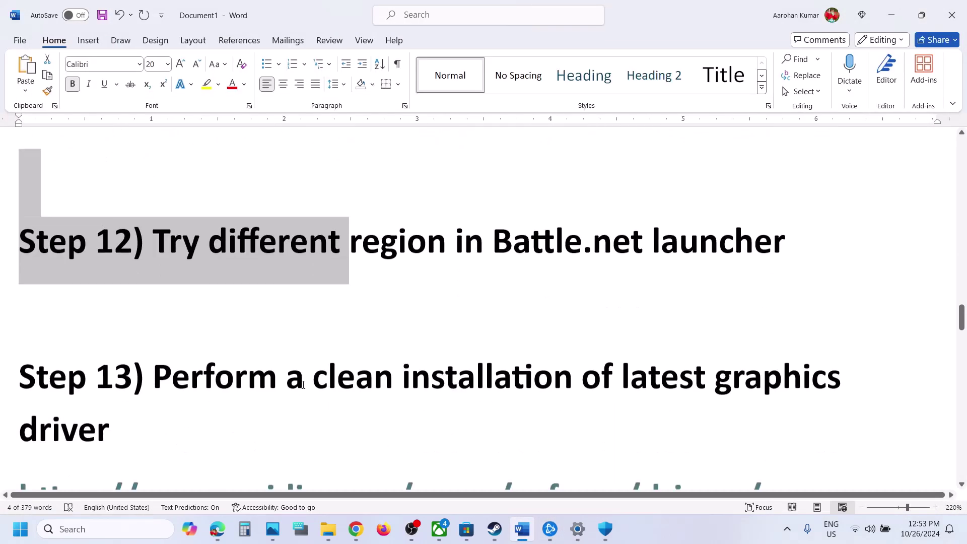
pyautogui.scroll(-2, 303, 384)
pyautogui.moveTo(154, 313); pyautogui.dragTo(473, 353)
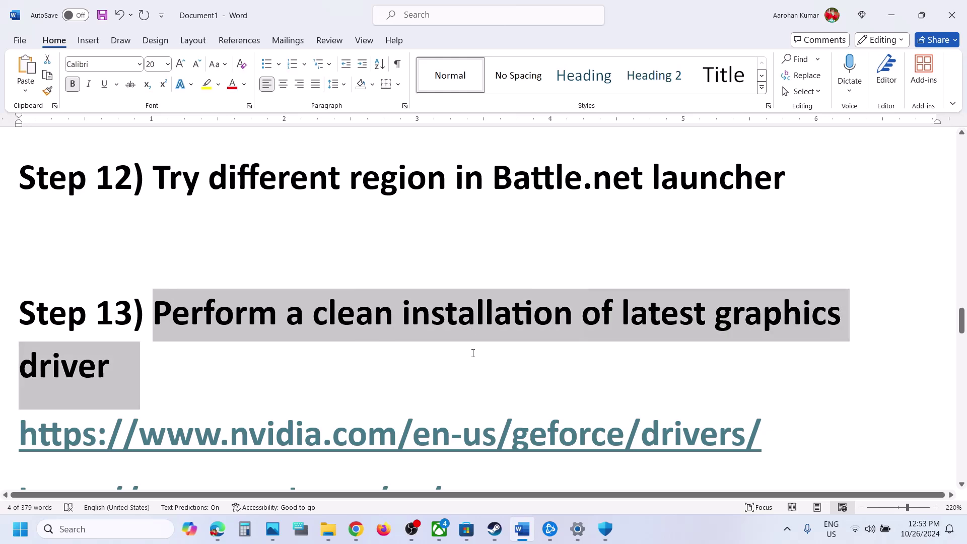
pyautogui.scroll(-1, 483, 357)
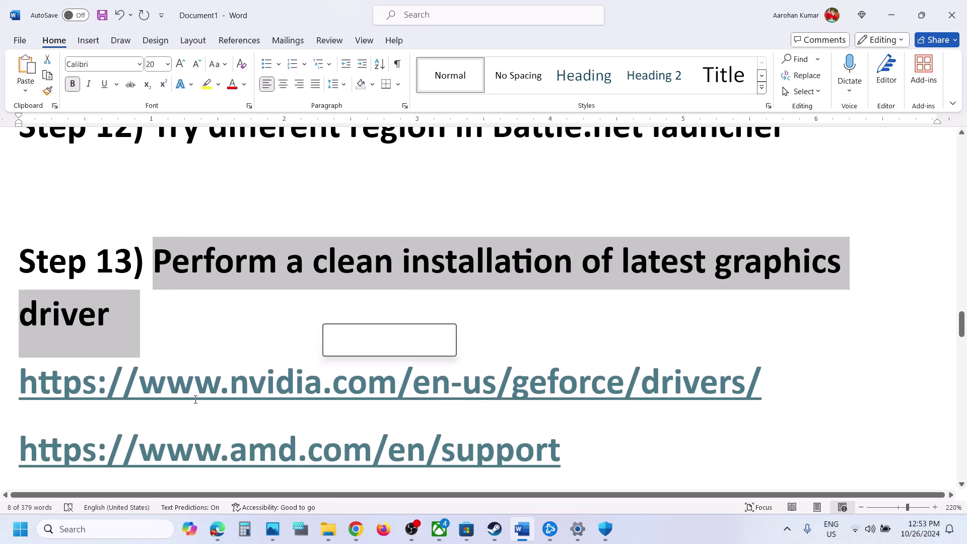
pyautogui.moveTo(283, 374); pyautogui.dragTo(497, 375)
pyautogui.scroll(-4, 498, 369)
pyautogui.scroll(2, 270, 302)
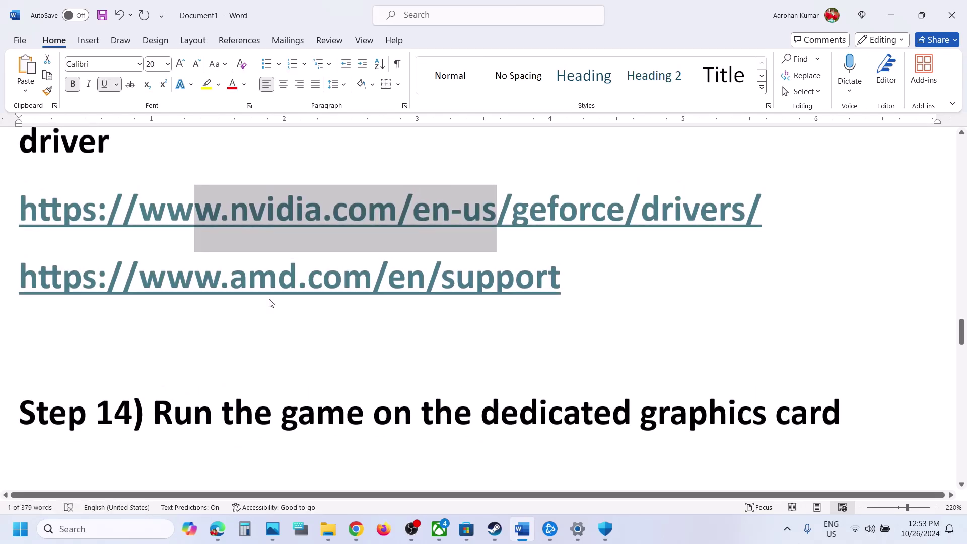
pyautogui.moveTo(205, 362); pyautogui.dragTo(516, 366)
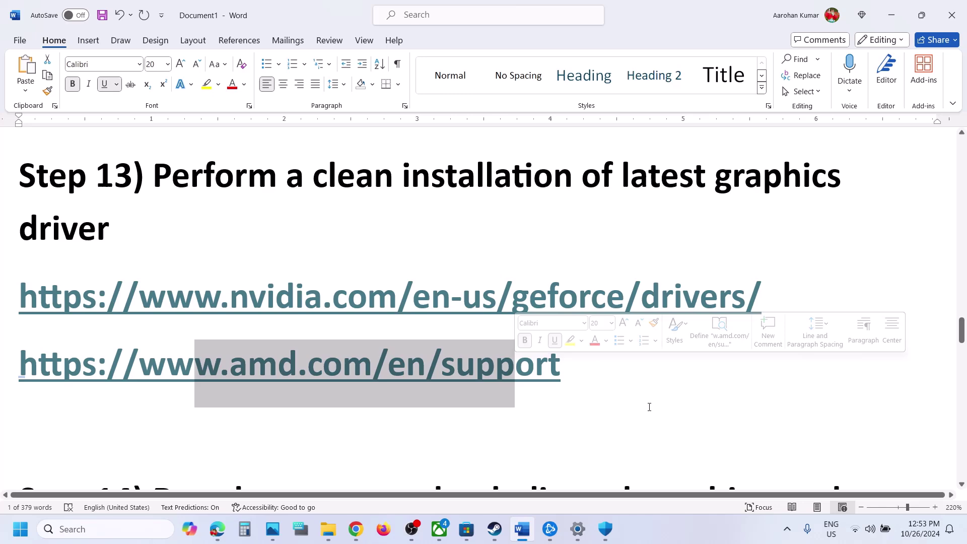
# Step: Switch to NVIDIA's drivers page in the browser and select Windows 11 as the operating system for the manual driver search
pyautogui.click(703, 538)
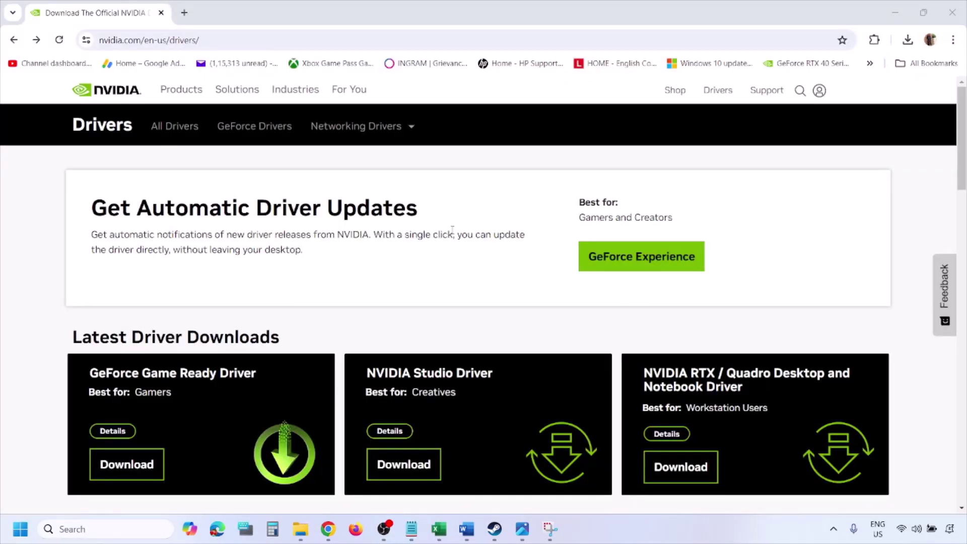
pyautogui.scroll(-8, 226, 308)
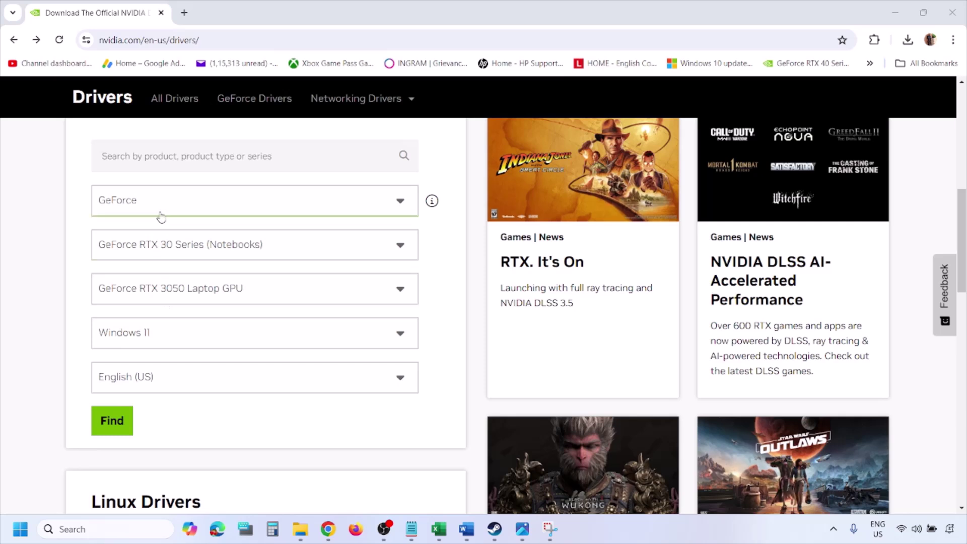
pyautogui.click(159, 335)
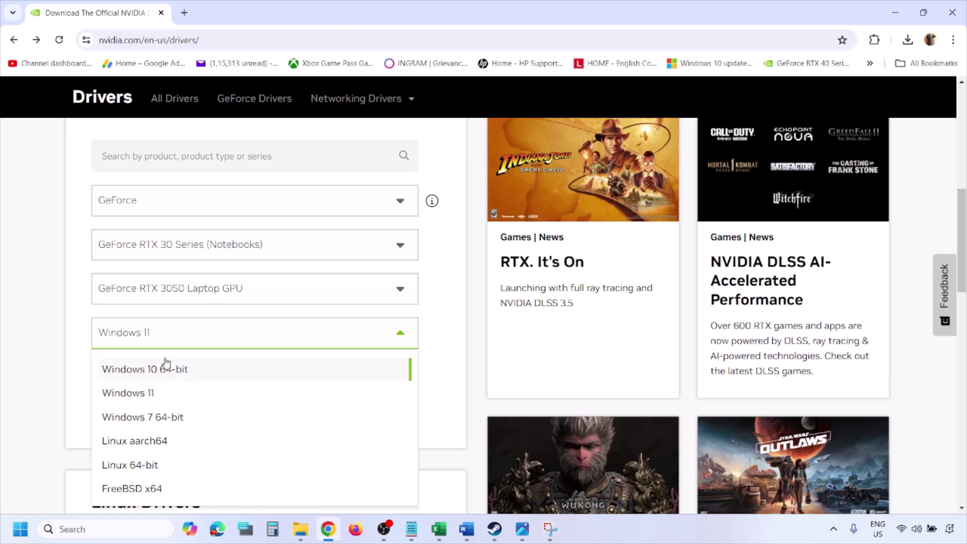
pyautogui.click(142, 394)
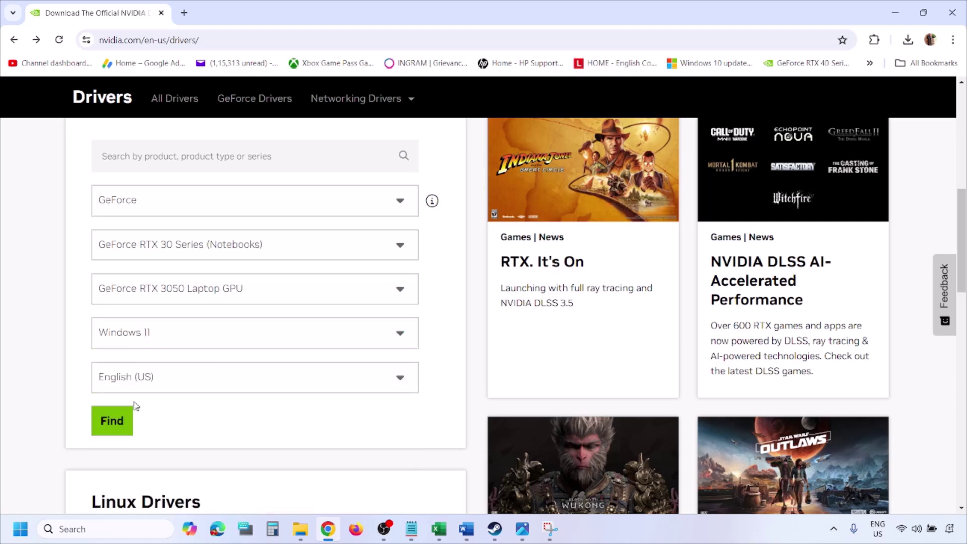
# Step: Run the NVIDIA driver search, switch to Photos and view screenshots 1.png to 5.png covering the driver download and clean installation options
pyautogui.click(109, 421)
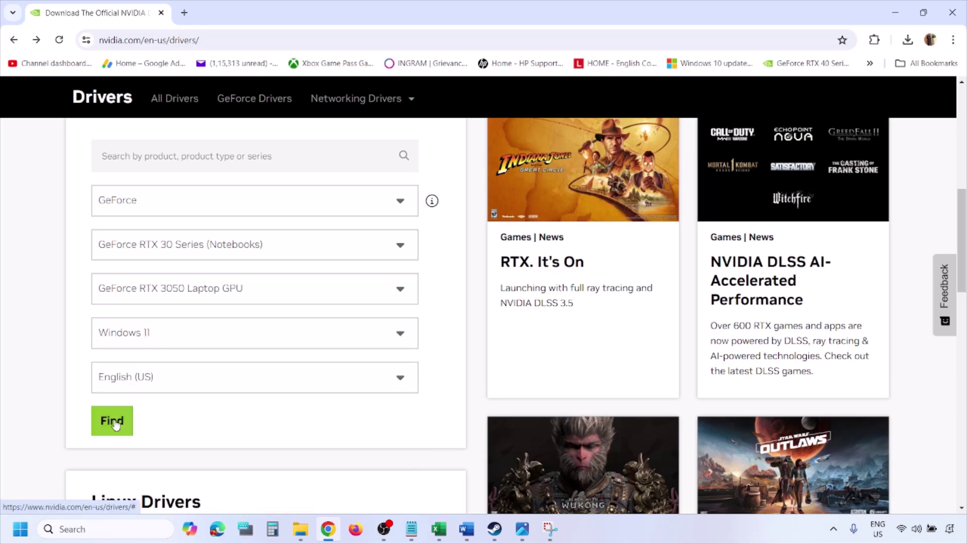
pyautogui.click(522, 528)
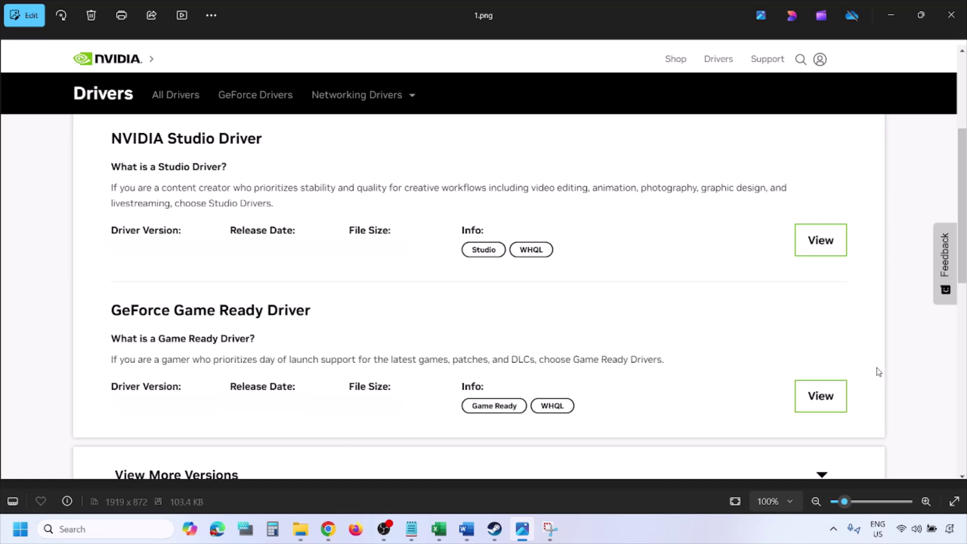
pyautogui.press('Right')
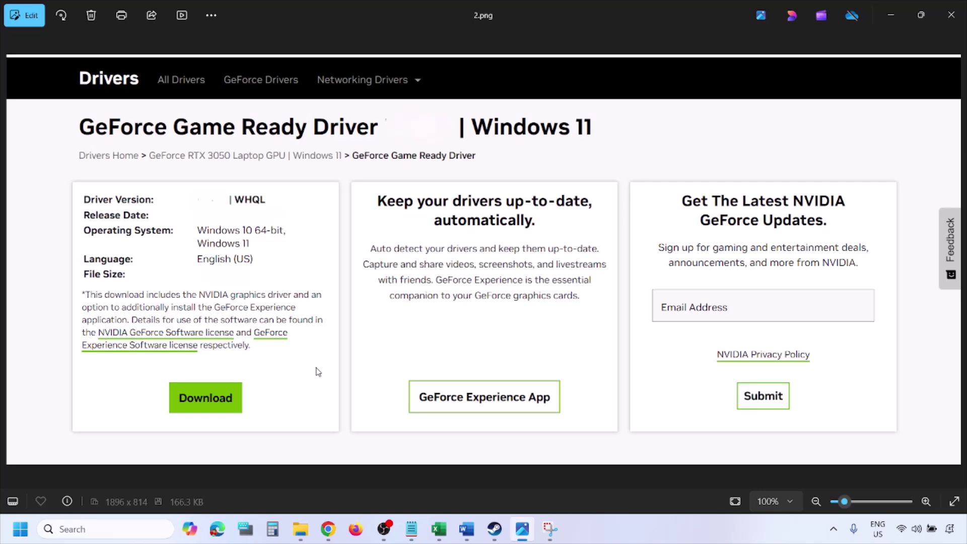
pyautogui.press('Right')
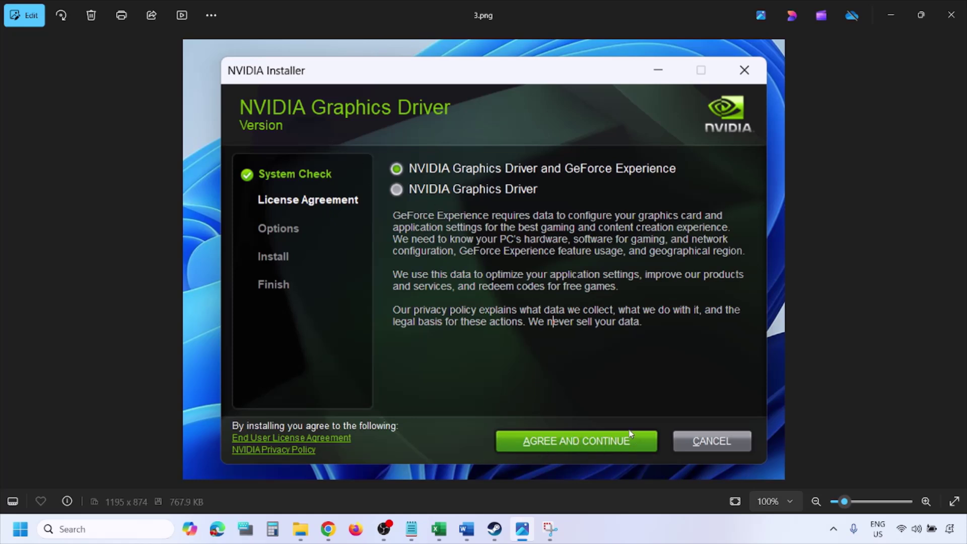
pyautogui.press('Right')
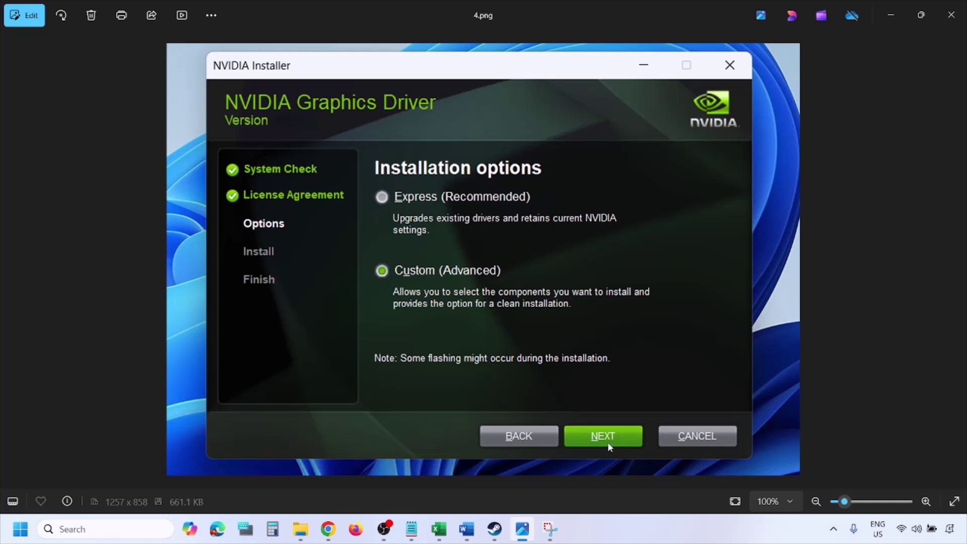
pyautogui.press('Right')
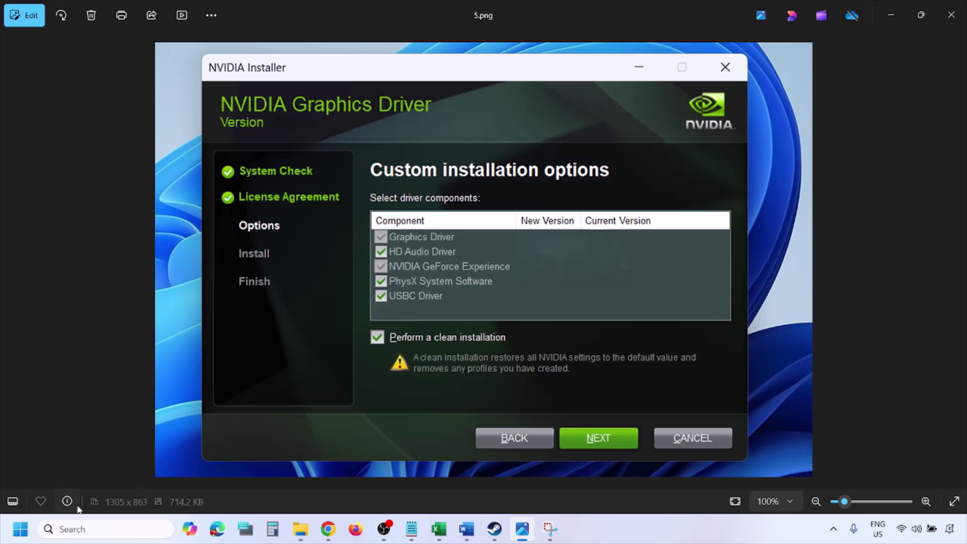
# Step: Show the Windows power options that include Restart, and dismiss them without choosing any
pyautogui.click(20, 528)
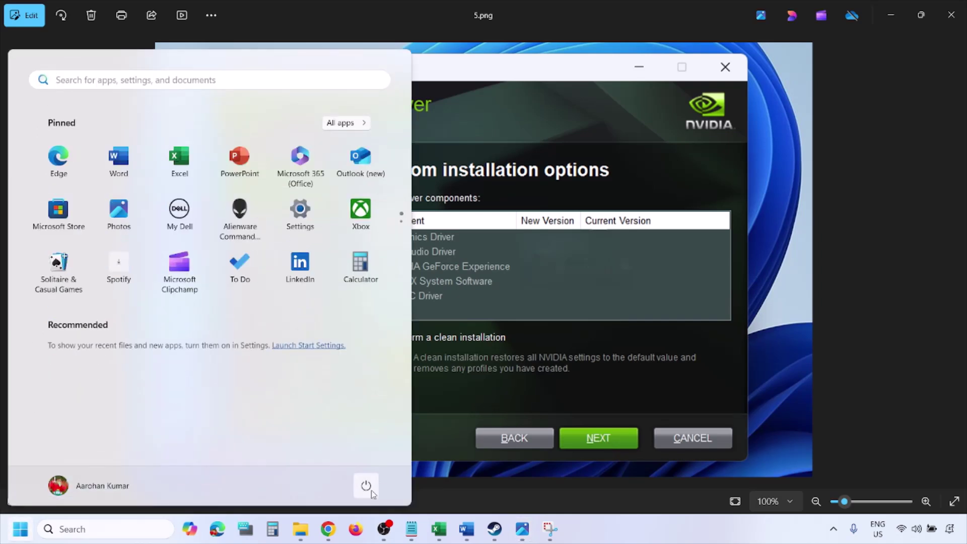
pyautogui.click(368, 487)
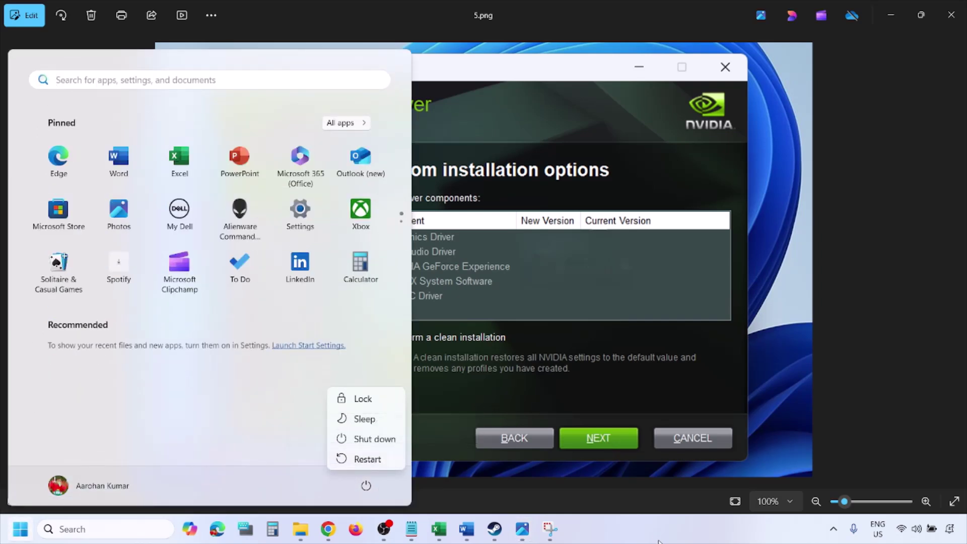
pyautogui.press('Escape')
pyautogui.press('Escape')
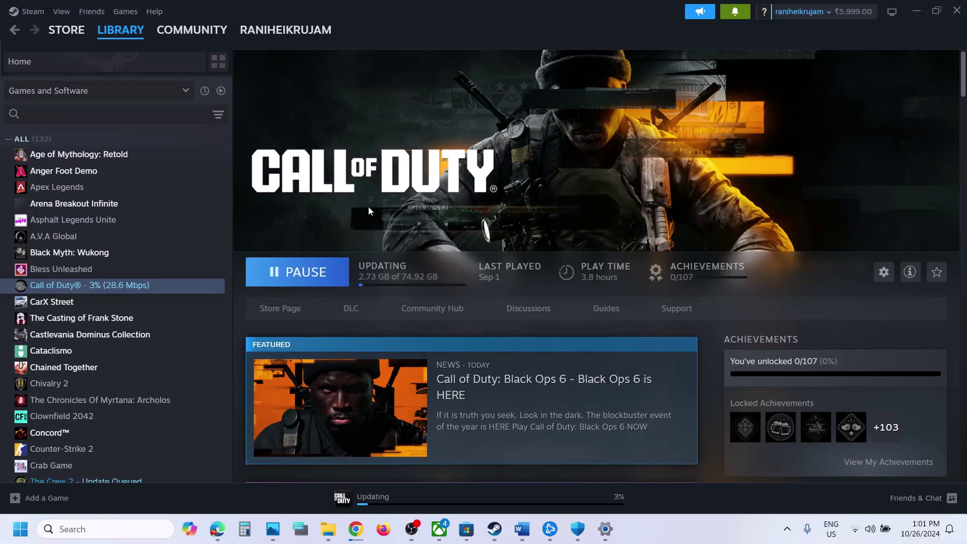
# Step: Open a new File Explorer window at the Documents folder and point out the Call of Duty folder
pyautogui.rightClick(328, 529)
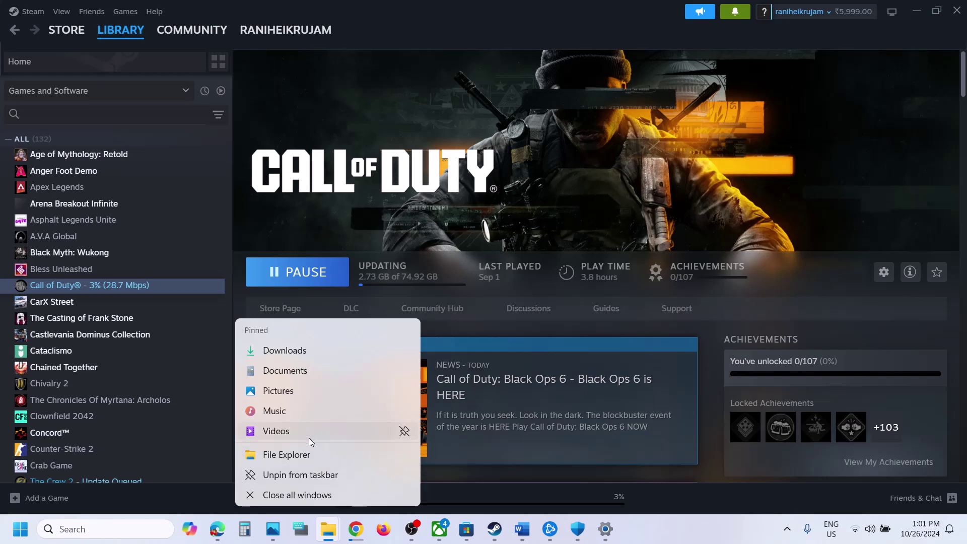
pyautogui.click(300, 454)
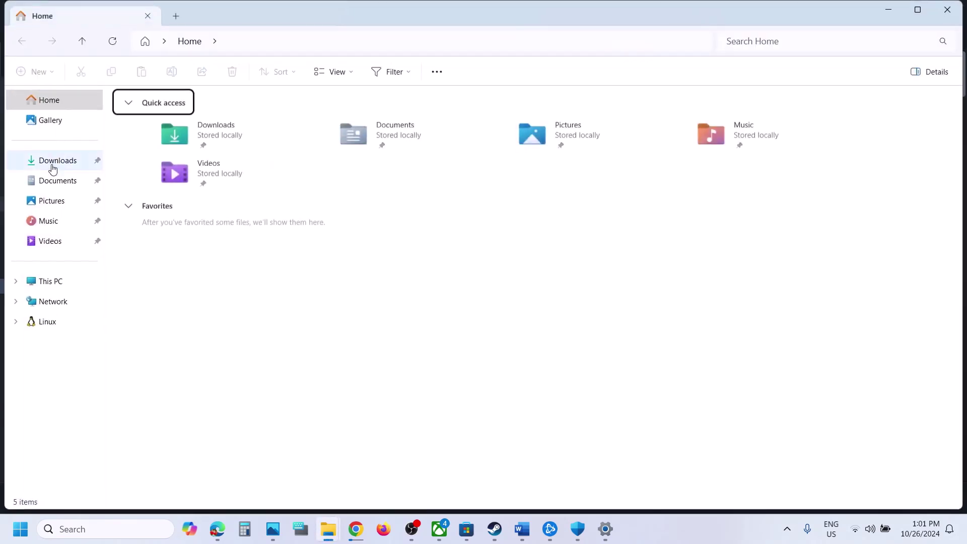
pyautogui.click(48, 182)
pyautogui.click(215, 145)
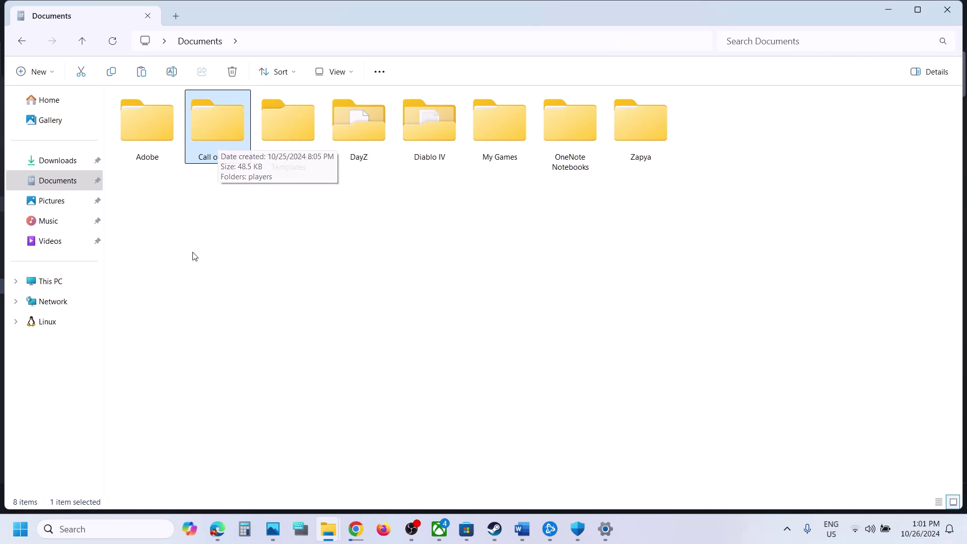
pyautogui.click(196, 268)
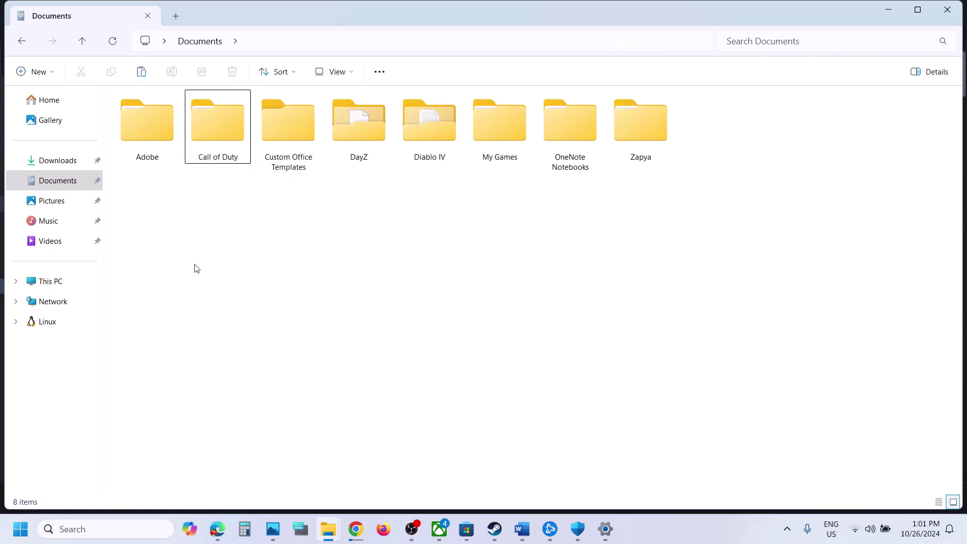
pyautogui.click(216, 157)
pyautogui.rightClick(216, 156)
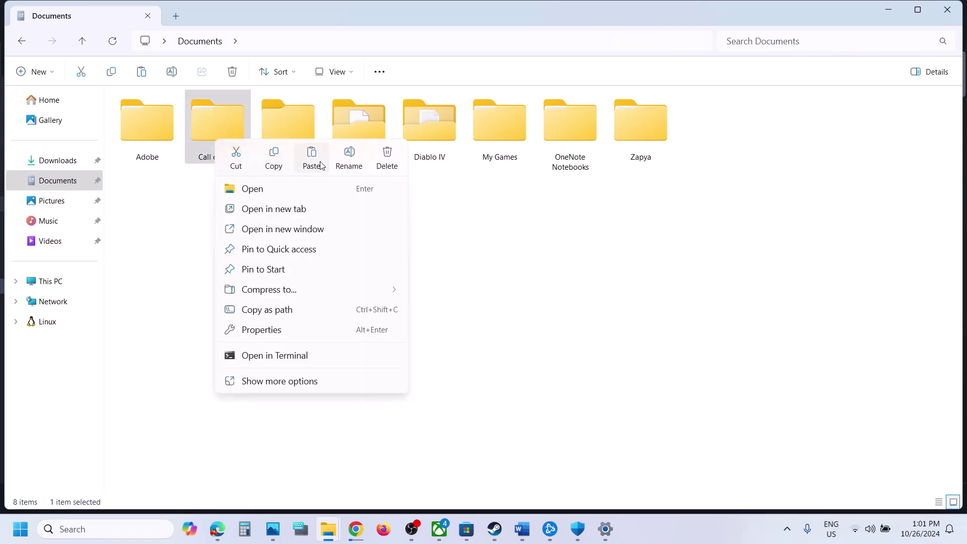
pyautogui.click(349, 156)
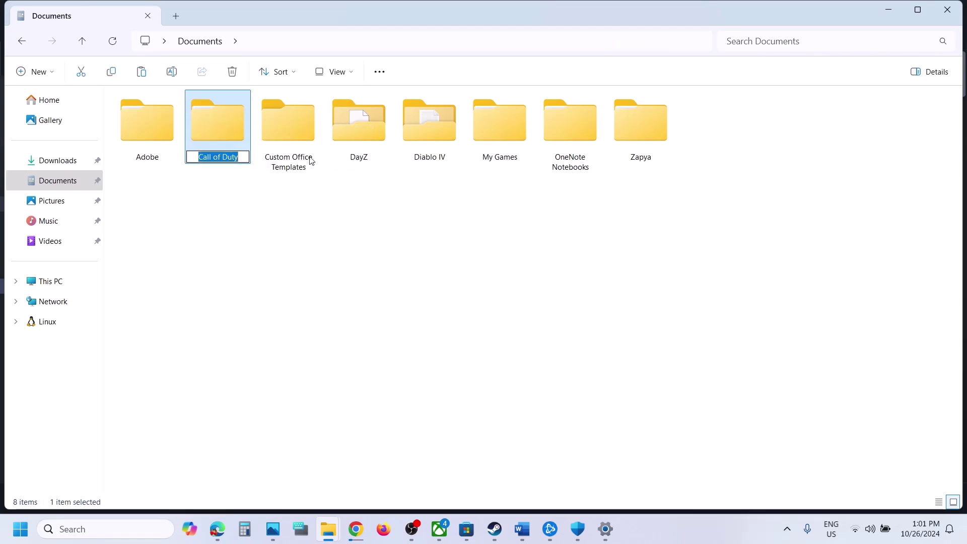
pyautogui.click(242, 159)
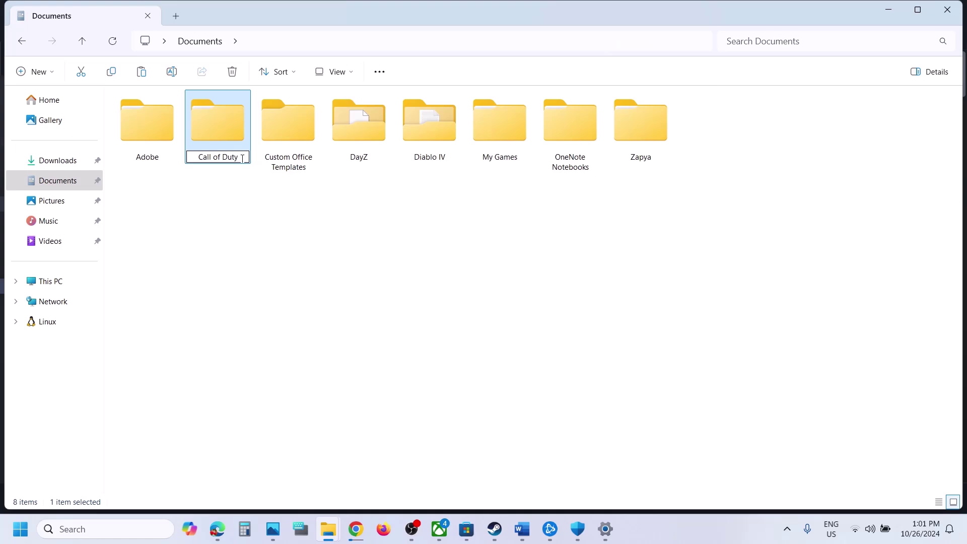
pyautogui.click(224, 131)
pyautogui.rightClick(224, 131)
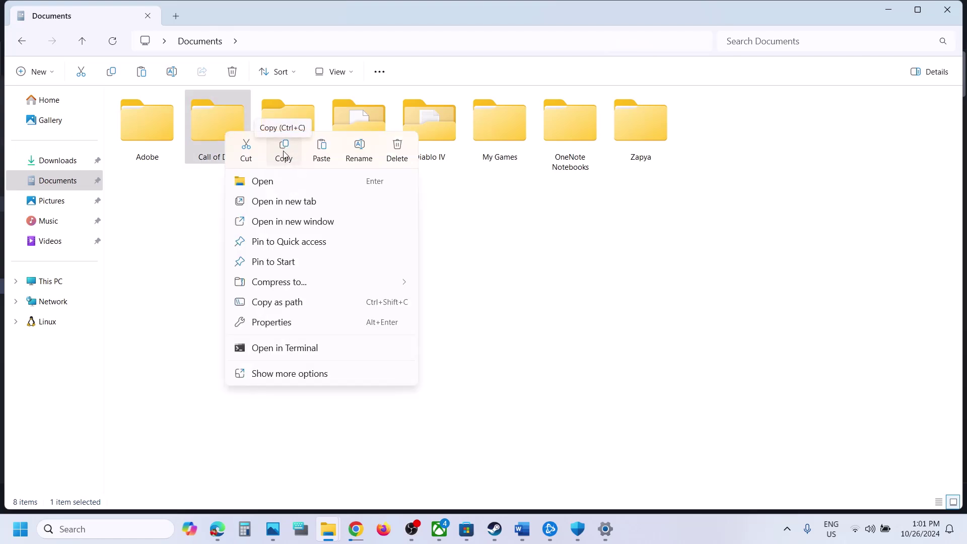
# Step: Rename the Call of Duty folder in Documents to Call of Duty.old and return to Steam
pyautogui.click(212, 143)
pyautogui.rightClick(212, 139)
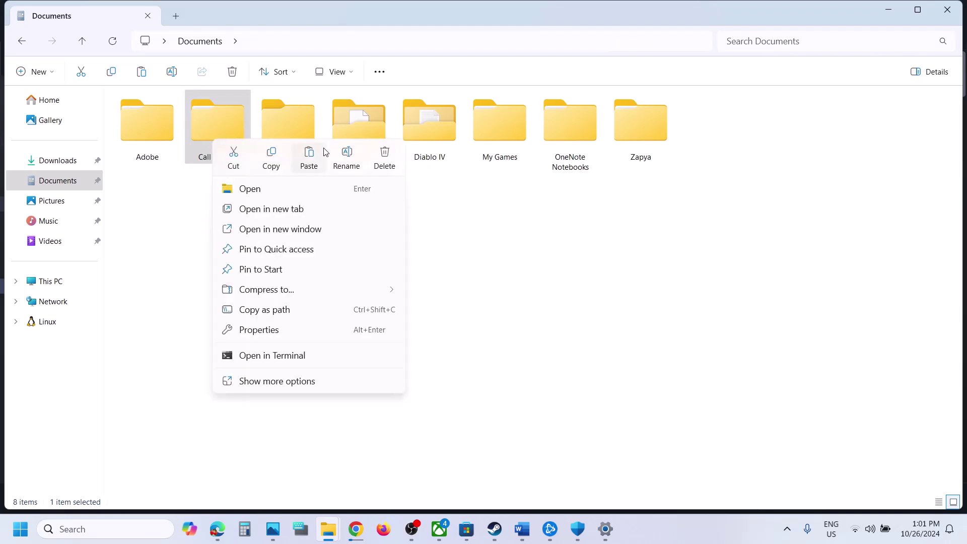
pyautogui.click(344, 151)
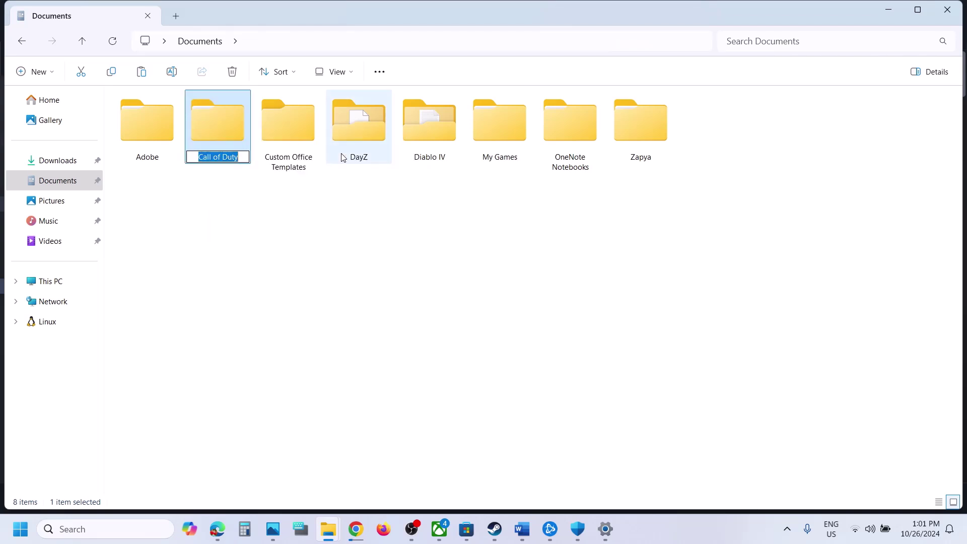
pyautogui.click(243, 157)
pyautogui.write('.old')
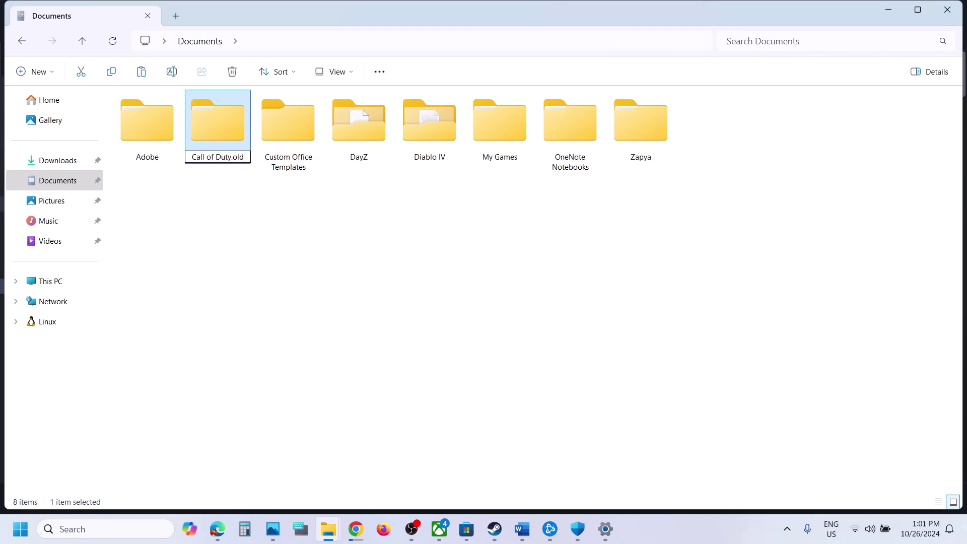
pyautogui.click(281, 241)
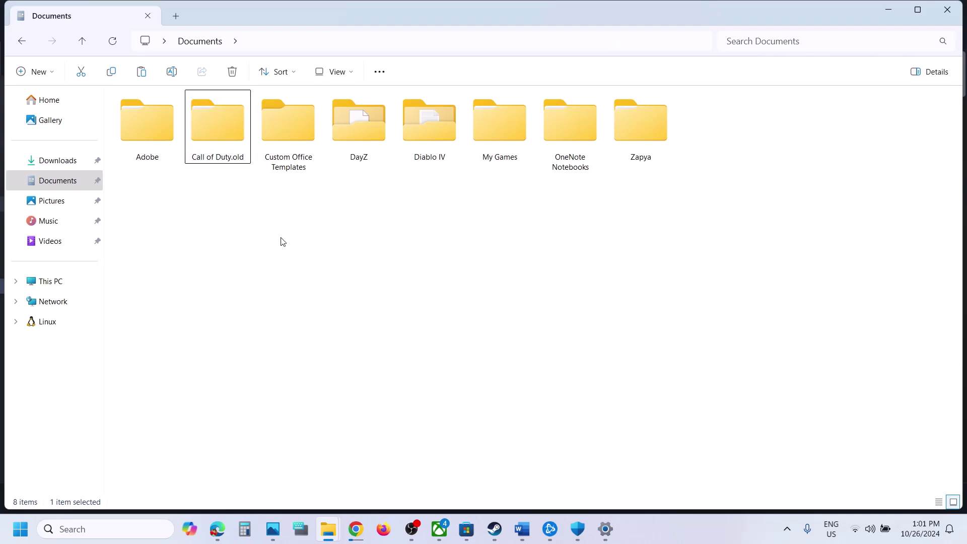
pyautogui.click(495, 529)
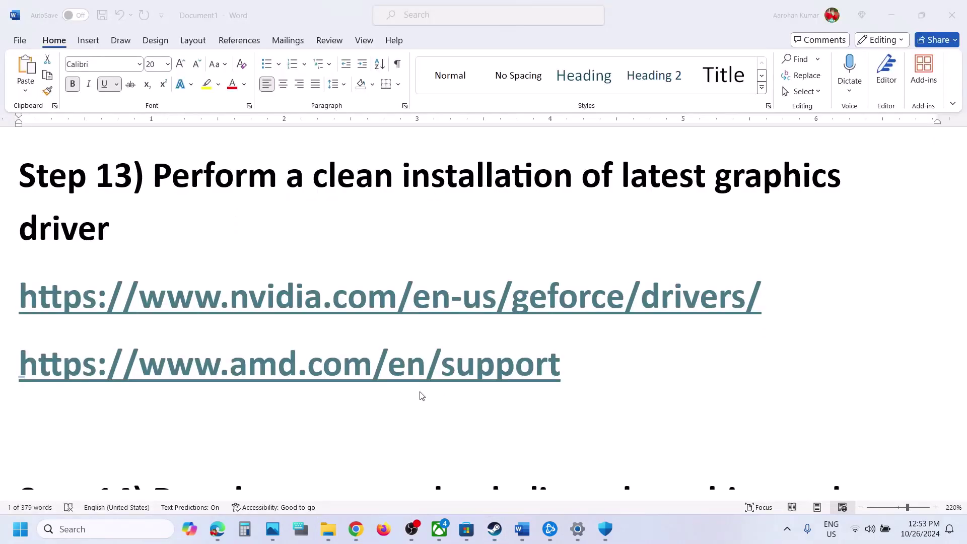
# Step: Show Step 14 on the dedicated graphics card in the Word document, and open Windows Graphics settings by searching for "graphics"
pyautogui.scroll(-3, 422, 395)
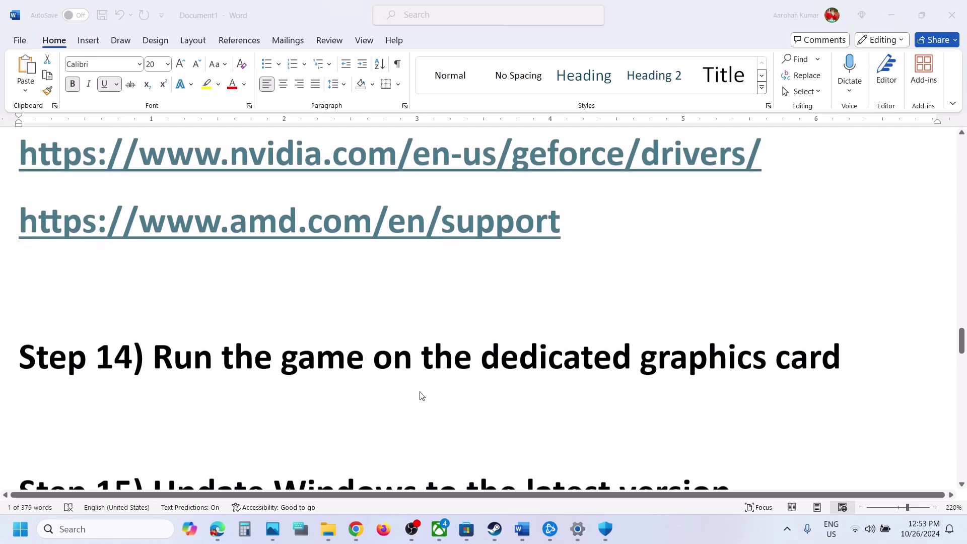
pyautogui.click(132, 535)
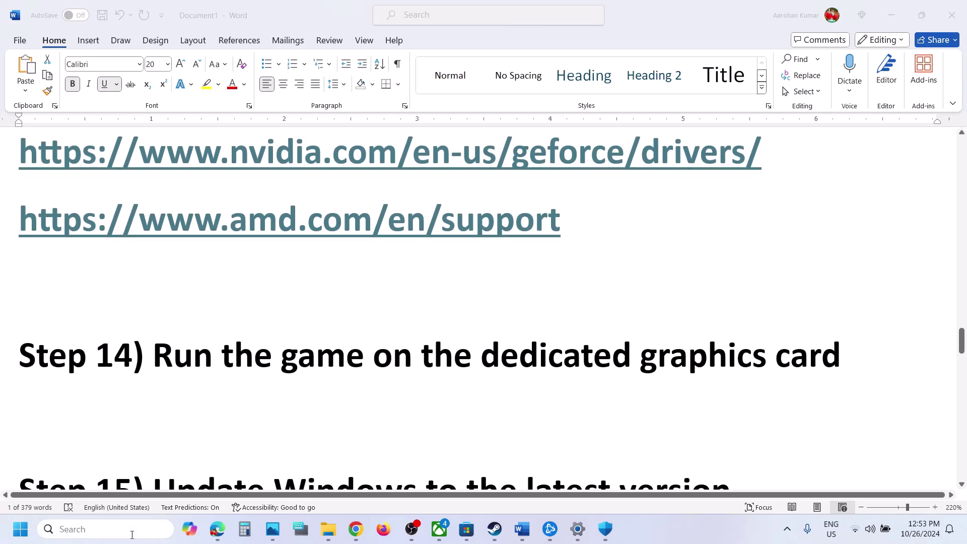
pyautogui.write('graphics')
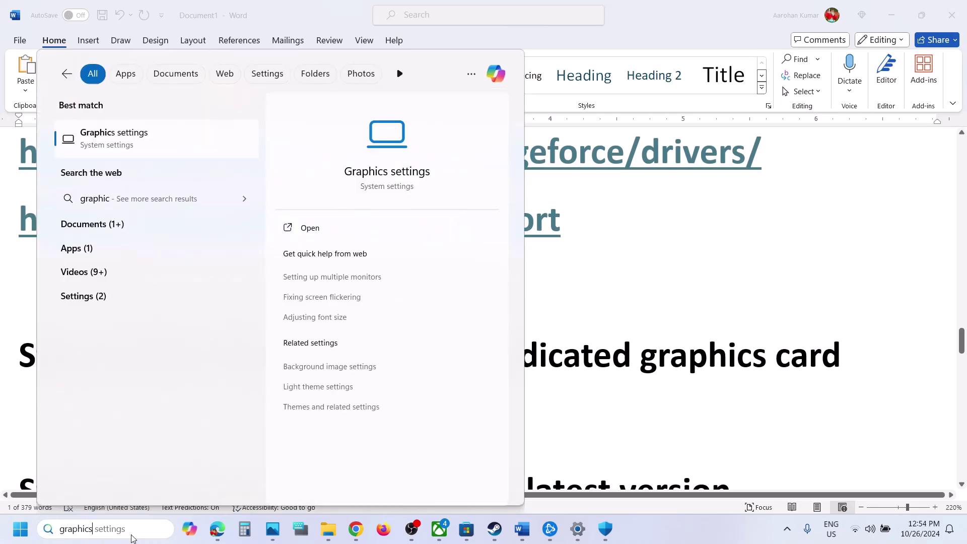
pyautogui.press('Return')
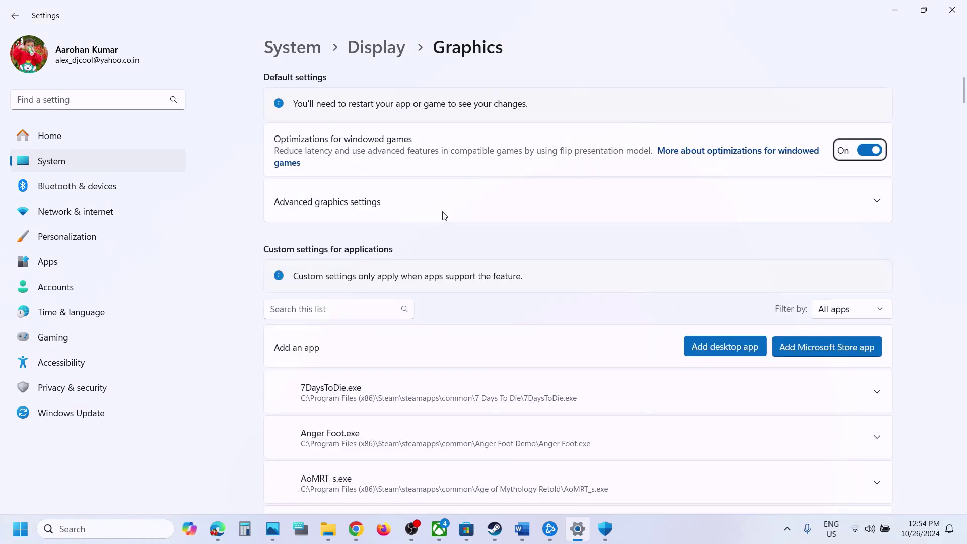
# Step: Add Call of Duty Launcher from C:\Call of Duty as a desktop app in the custom graphics settings
pyautogui.click(722, 346)
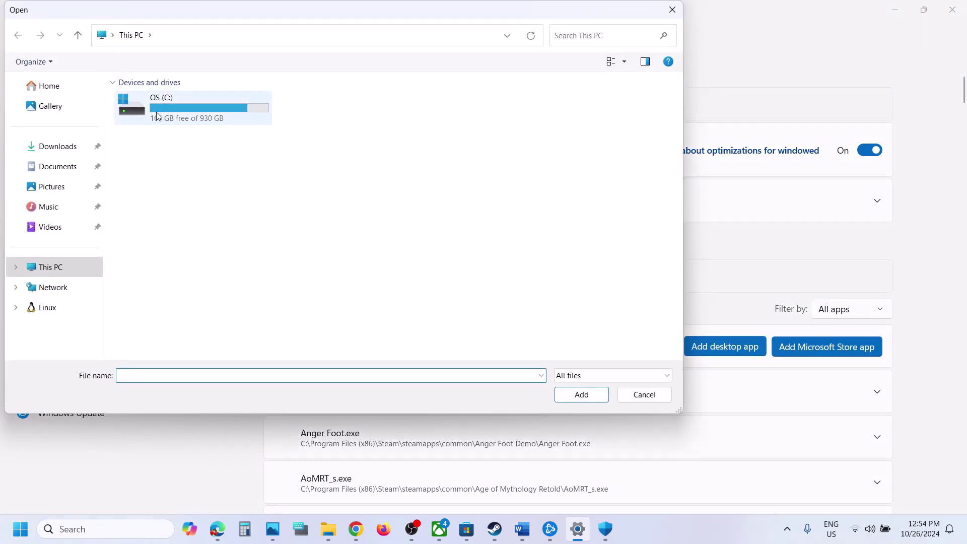
pyautogui.doubleClick(186, 111)
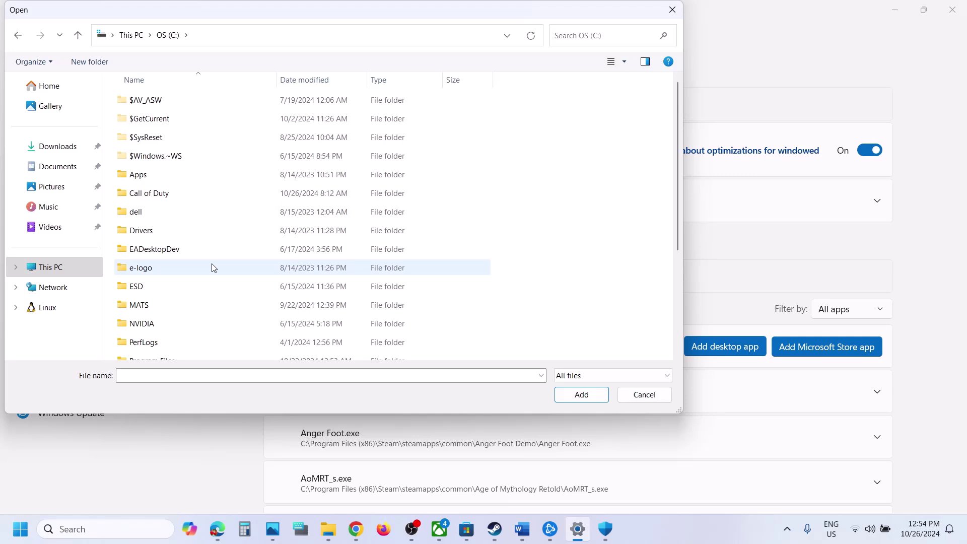
pyautogui.doubleClick(156, 192)
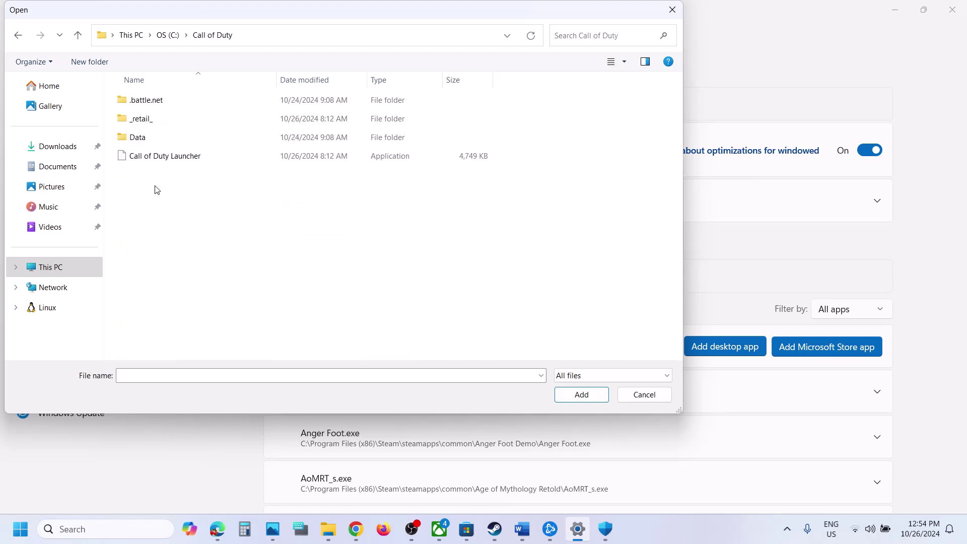
pyautogui.click(151, 155)
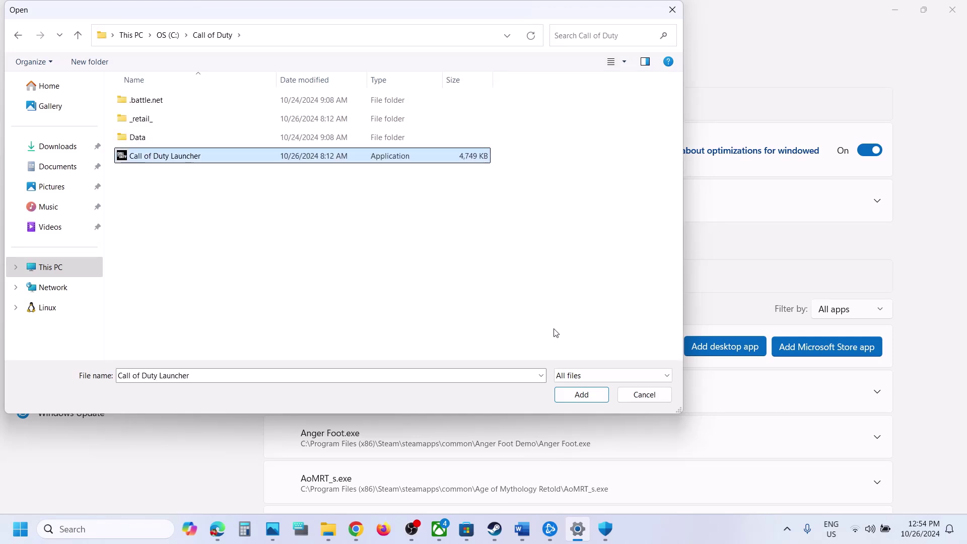
pyautogui.click(579, 394)
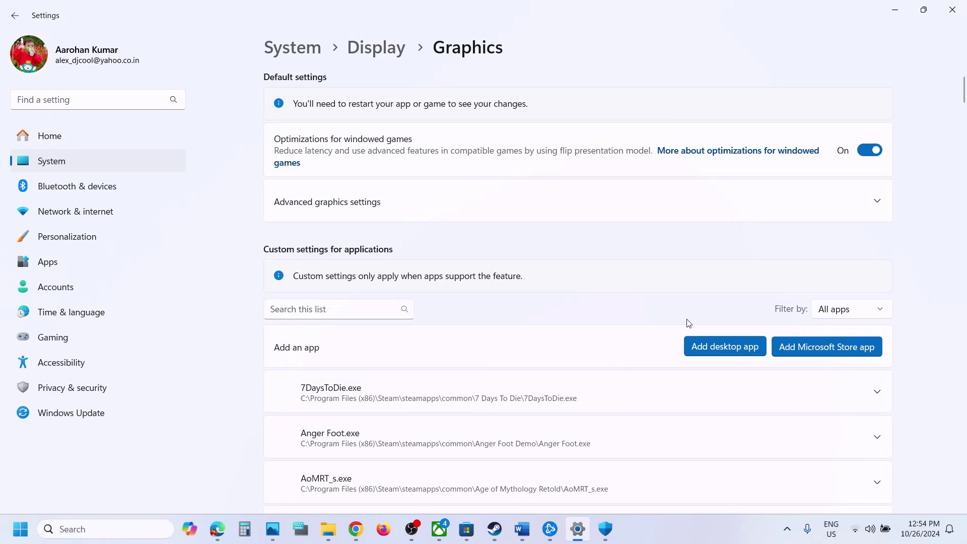
# Step: Add mp24-cod from the Call of Duty folder's _retail_\mp24 subfolder as another desktop app in the graphics settings
pyautogui.click(703, 349)
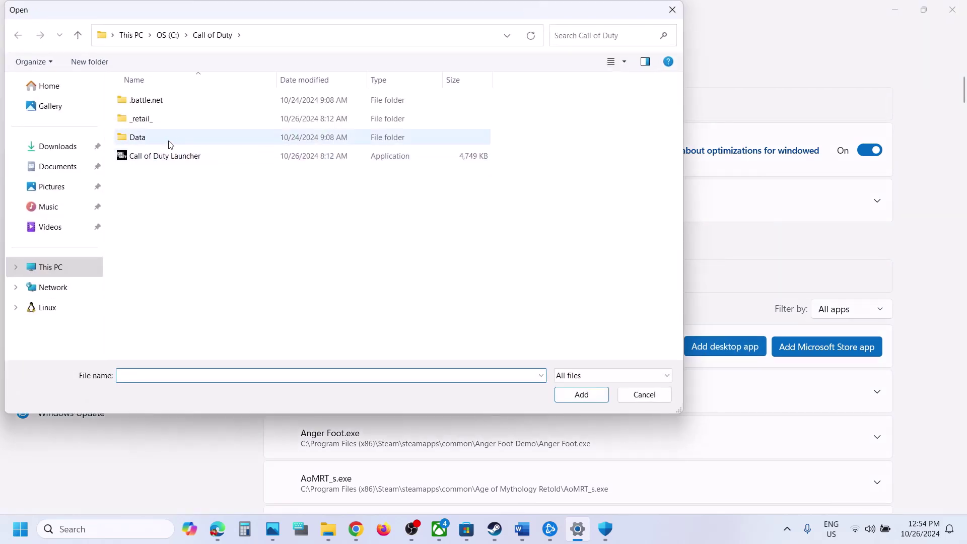
pyautogui.doubleClick(145, 121)
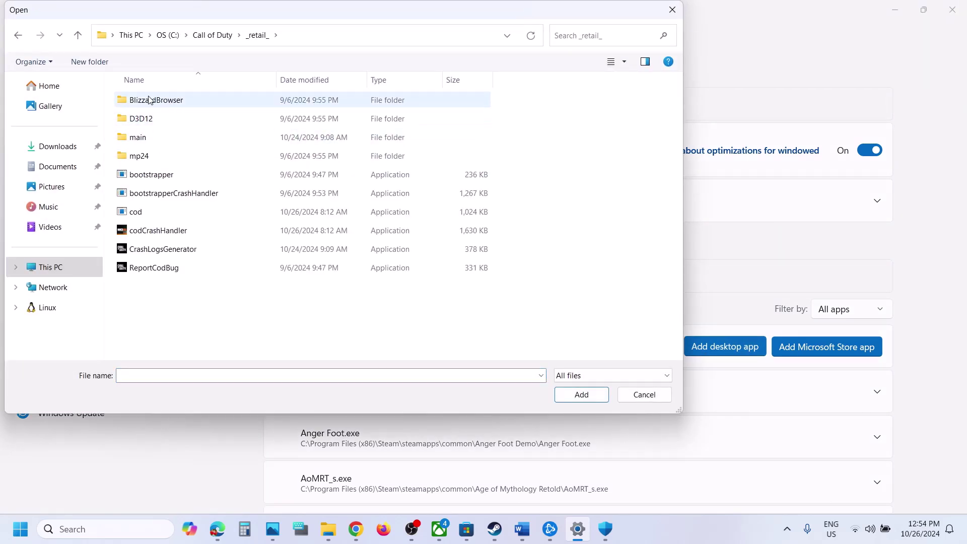
pyautogui.doubleClick(137, 156)
pyautogui.click(157, 172)
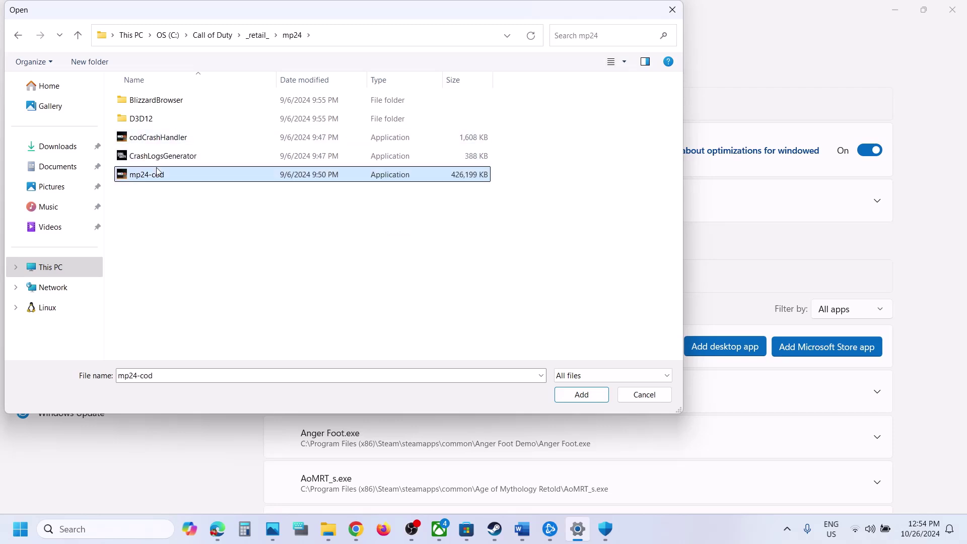
pyautogui.click(571, 394)
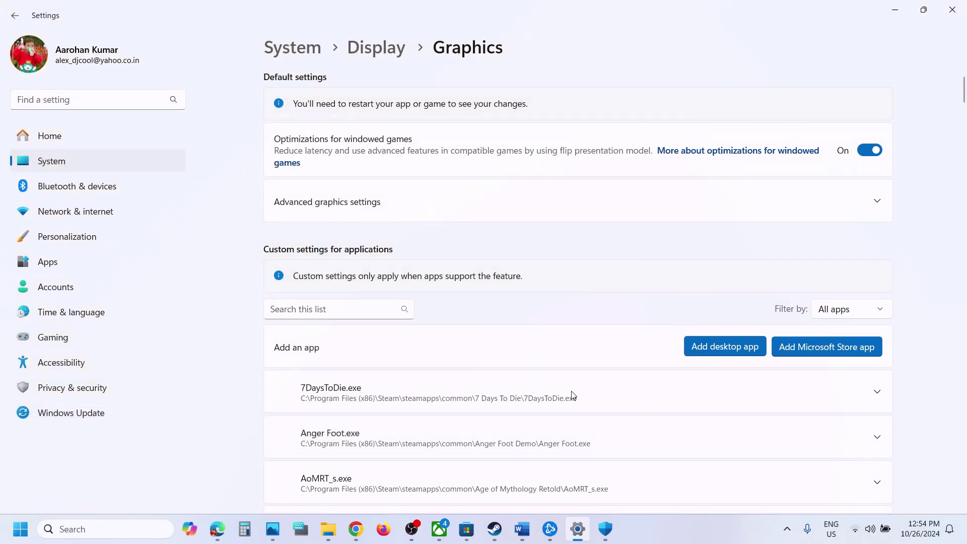
# Step: Filter the custom graphics app list by "call" and set Call of Duty: Black Ops 6 Beta to High Performance (NVIDIA GeForce RTX 3050 Laptop GPU)
pyautogui.click(369, 310)
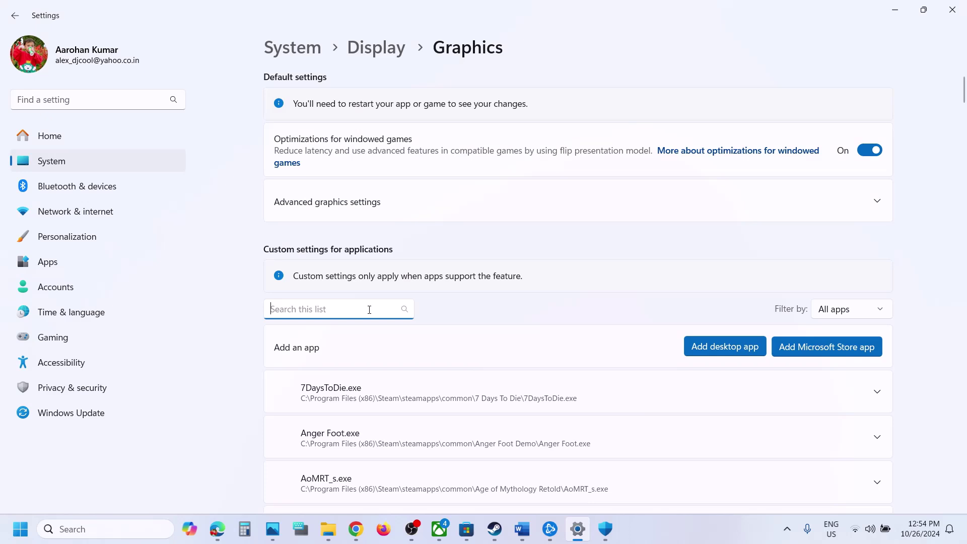
pyautogui.write('mp')
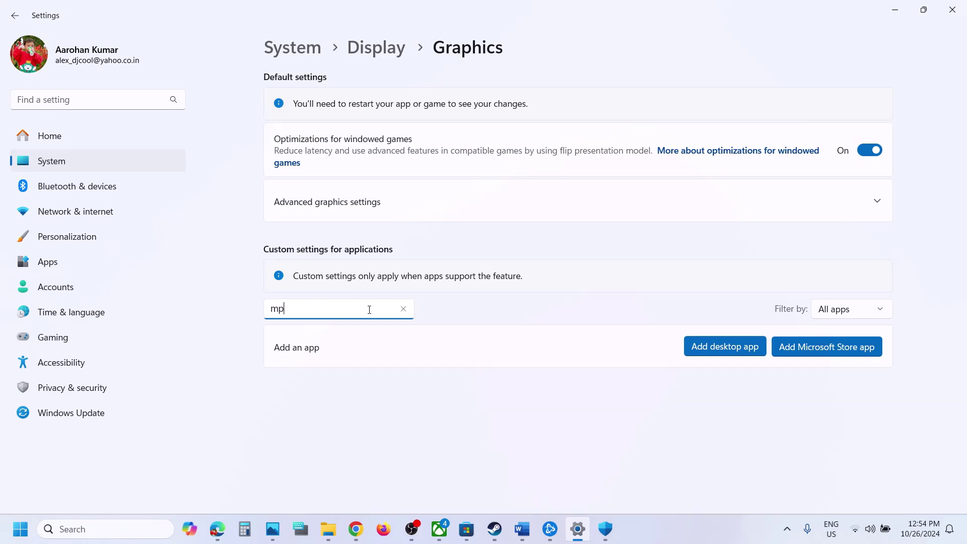
pyautogui.press('BackSpace')
pyautogui.write('call')
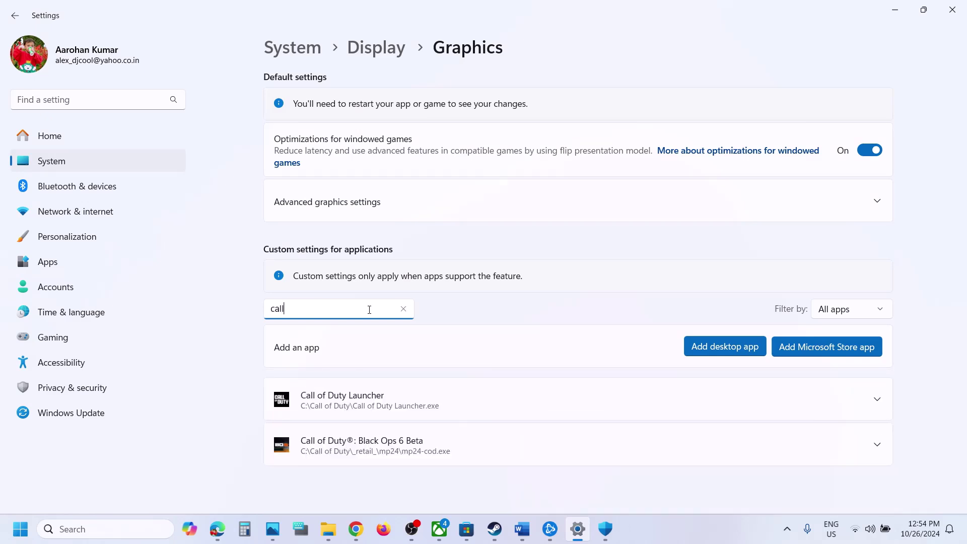
pyautogui.scroll(-2, 441, 409)
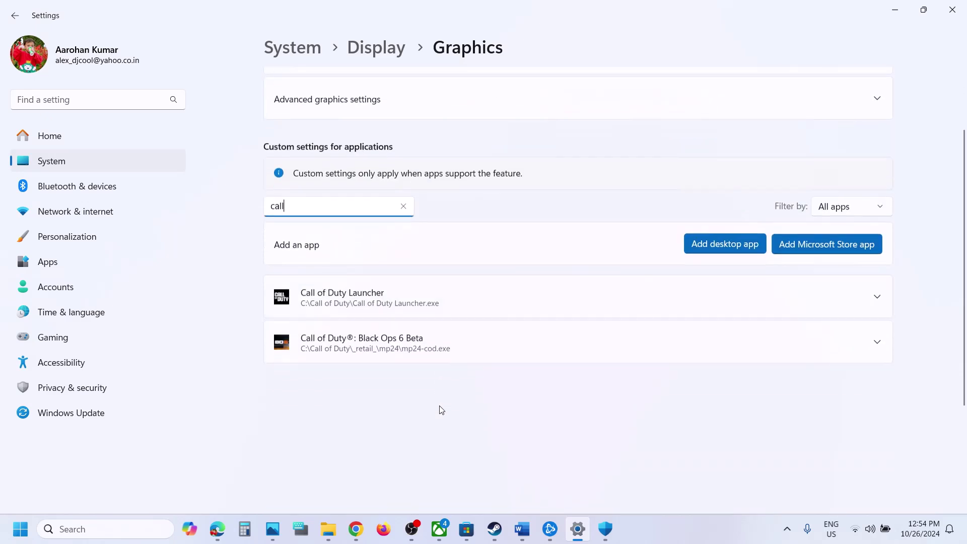
pyautogui.click(876, 342)
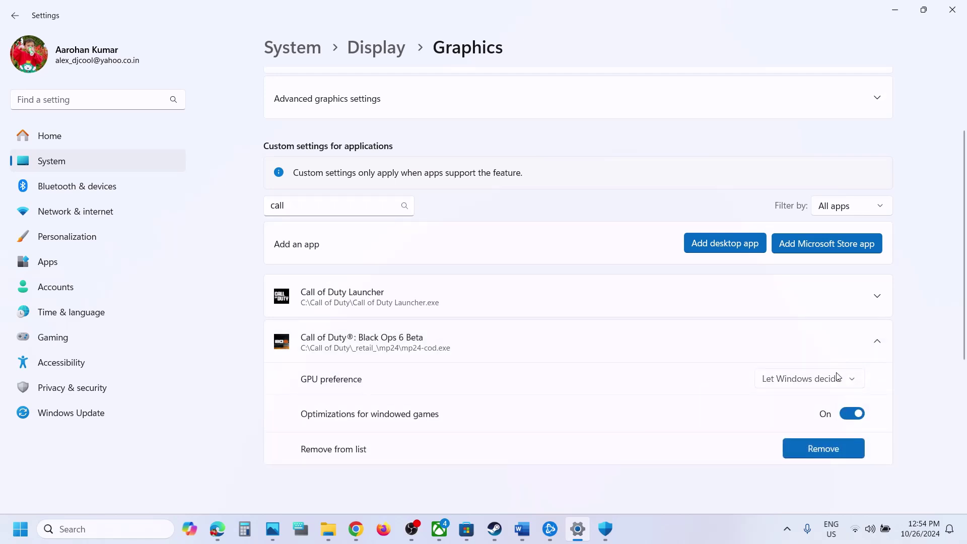
pyautogui.click(810, 384)
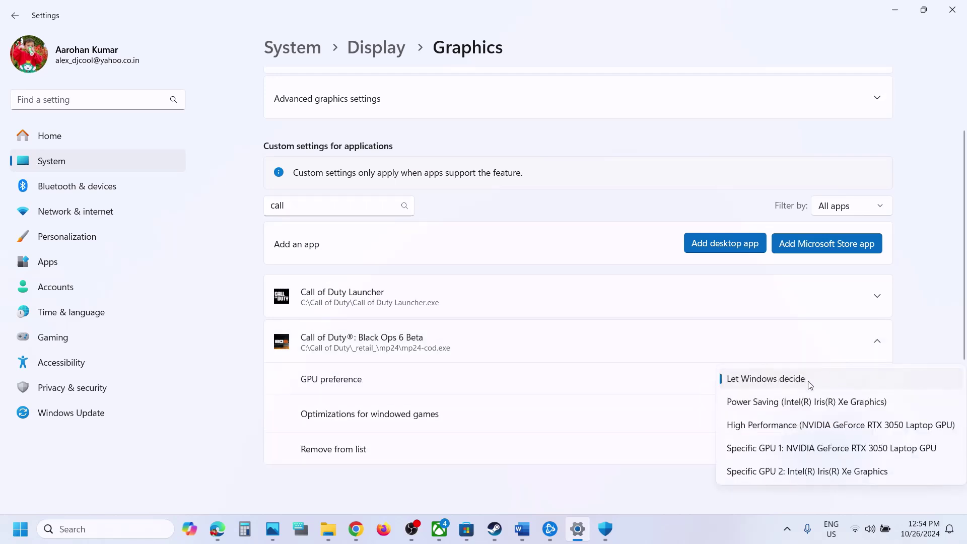
pyautogui.click(816, 425)
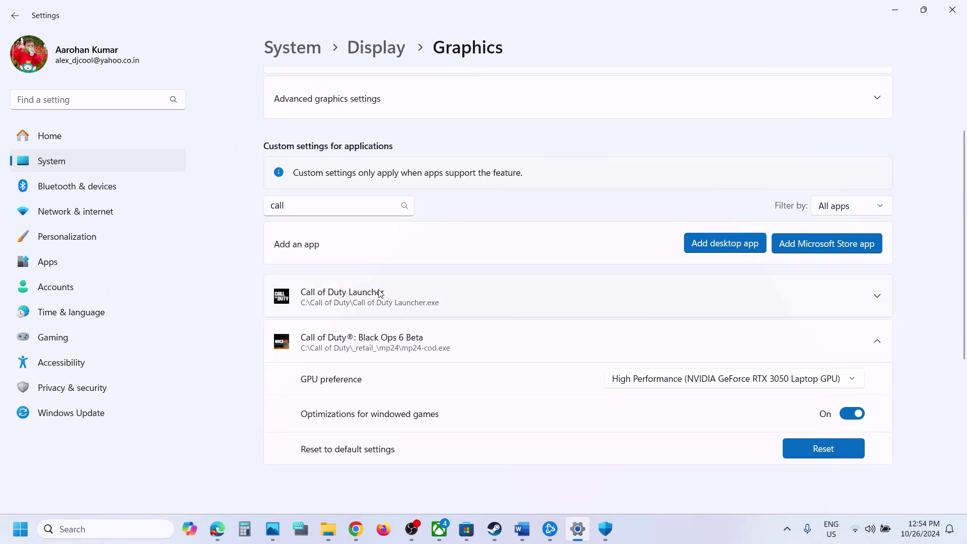
# Step: Set the Call of Duty Launcher's GPU preference to High Performance (NVIDIA GeForce RTX 3050 Laptop GPU) and close Settings
pyautogui.click(877, 296)
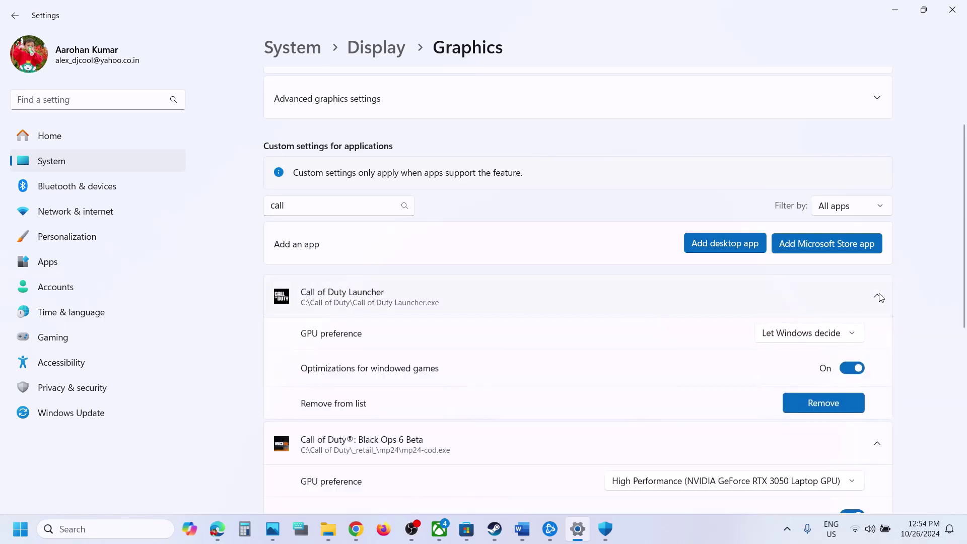
pyautogui.click(828, 338)
pyautogui.click(785, 378)
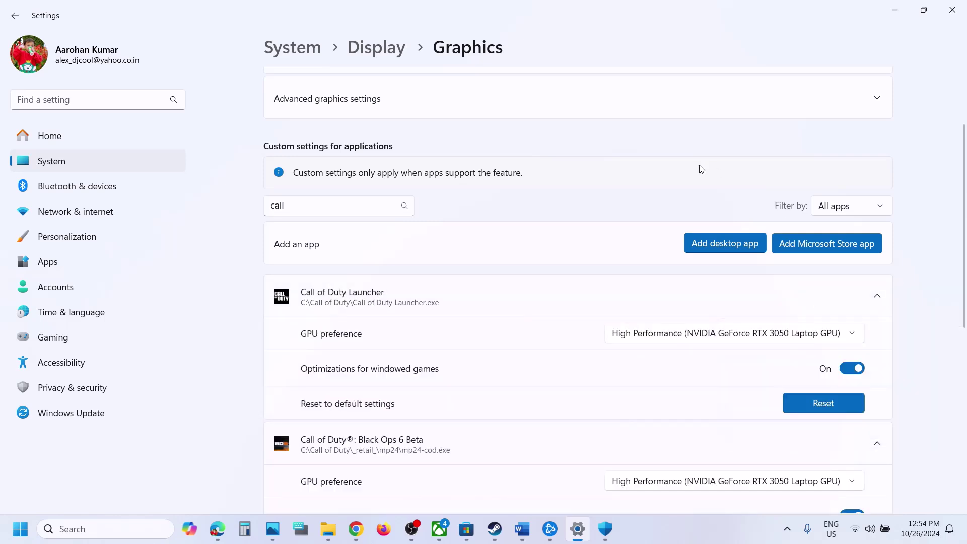
pyautogui.click(951, 9)
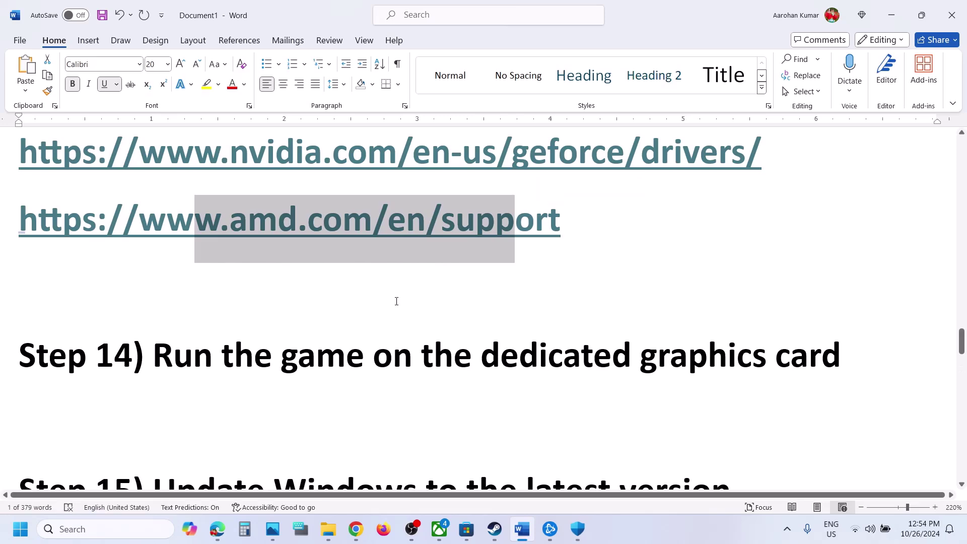
# Step: Highlight Step 15 on updating Windows in the Word document, and check for updates in Windows Update
pyautogui.scroll(-3, 396, 301)
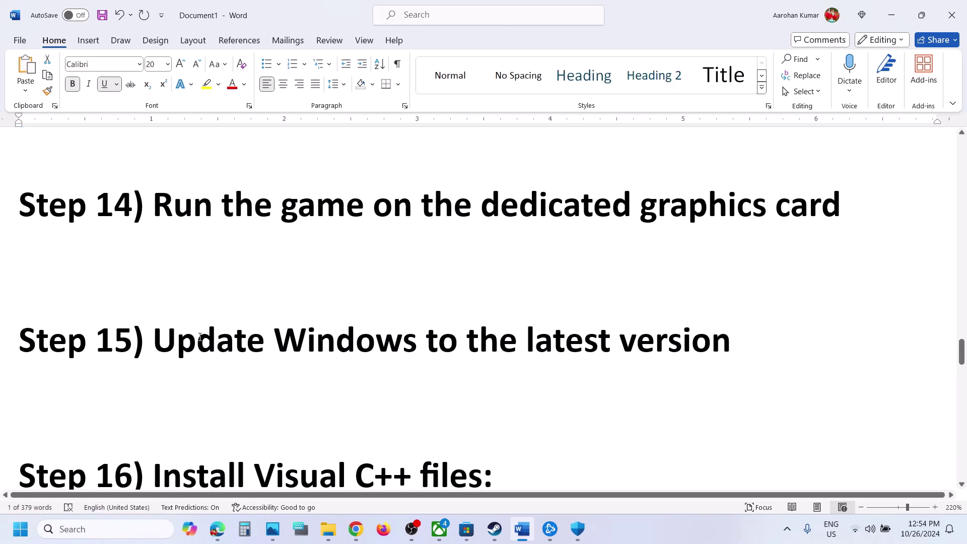
pyautogui.moveTo(200, 337); pyautogui.dragTo(730, 342)
pyautogui.press('super+i')
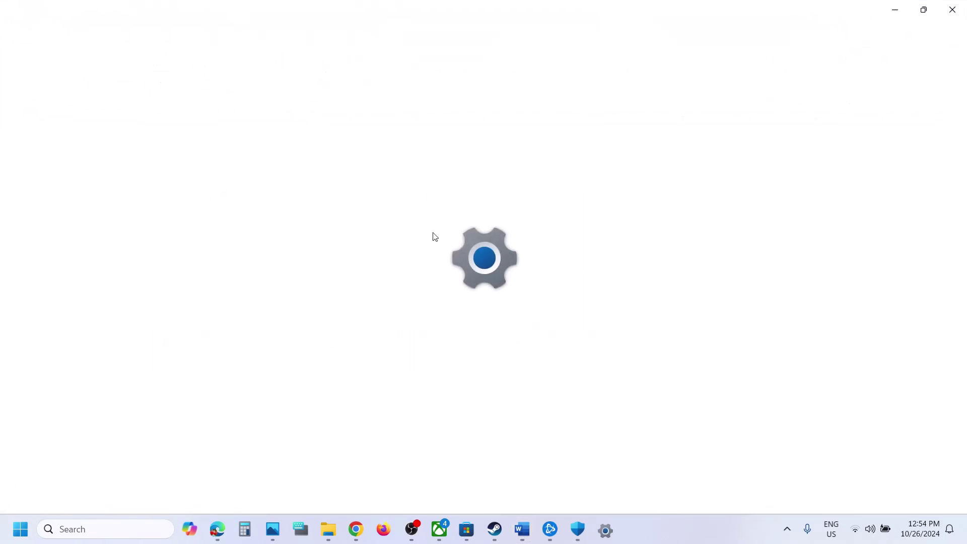
pyautogui.click(75, 416)
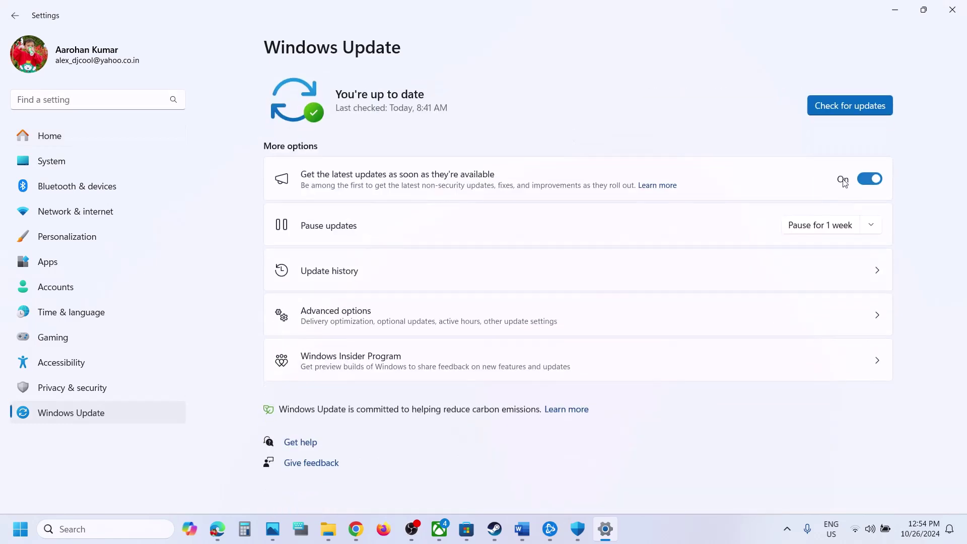
pyautogui.click(836, 100)
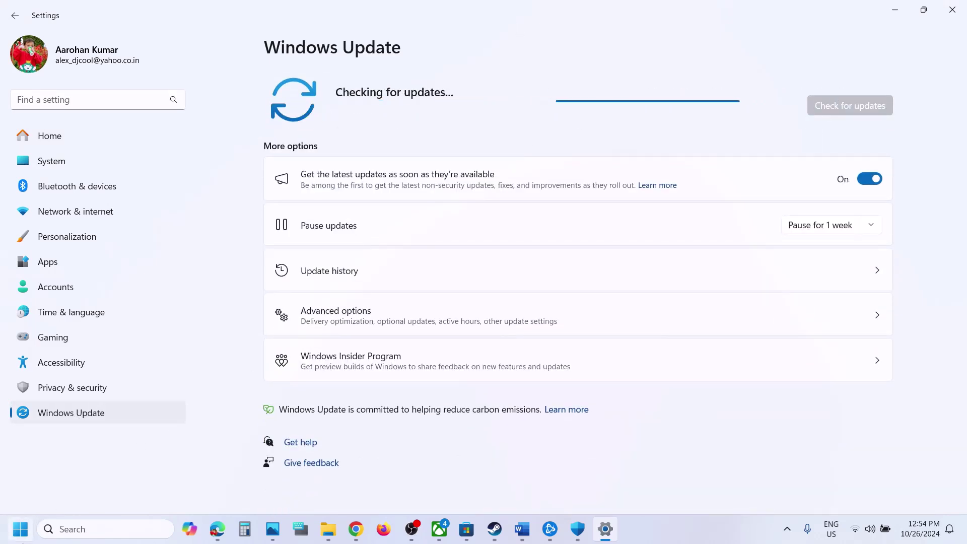
# Step: Show the Restart choice among the computer's power options and dismiss it without restarting
pyautogui.click(23, 540)
pyautogui.click(370, 483)
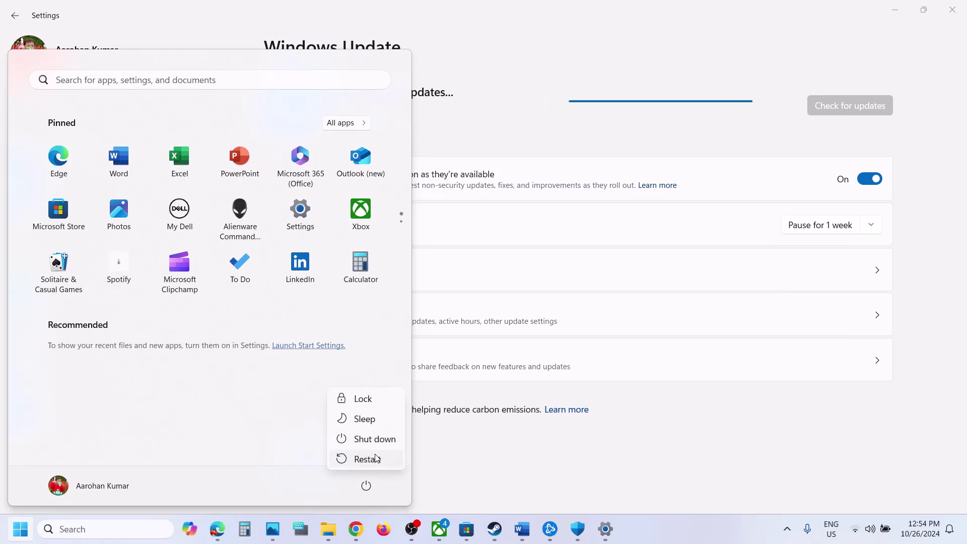
pyautogui.click(639, 451)
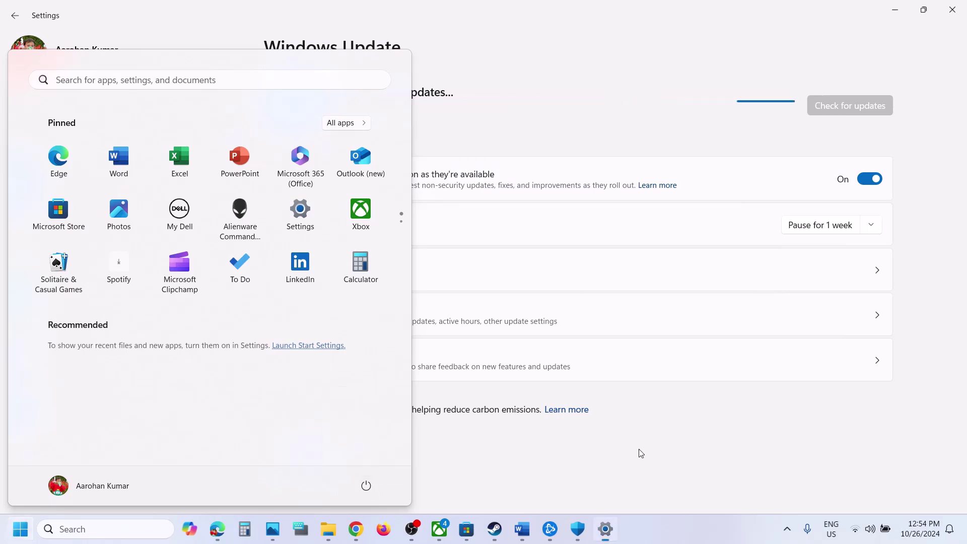
# Step: Return to the Word document and copy the full Visual C++ download link under Step 16
pyautogui.click(524, 535)
pyautogui.scroll(-5, 367, 364)
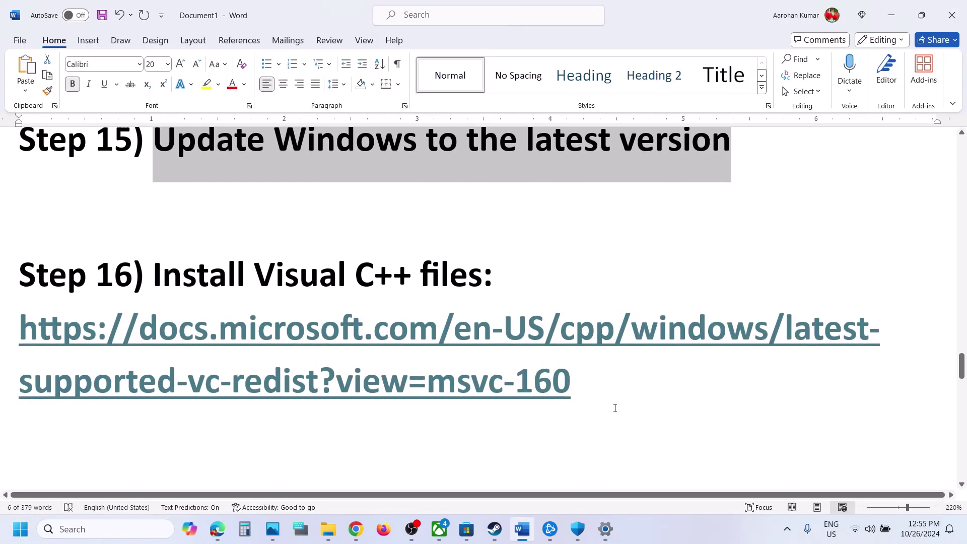
pyautogui.moveTo(592, 366); pyautogui.dragTo(19, 382)
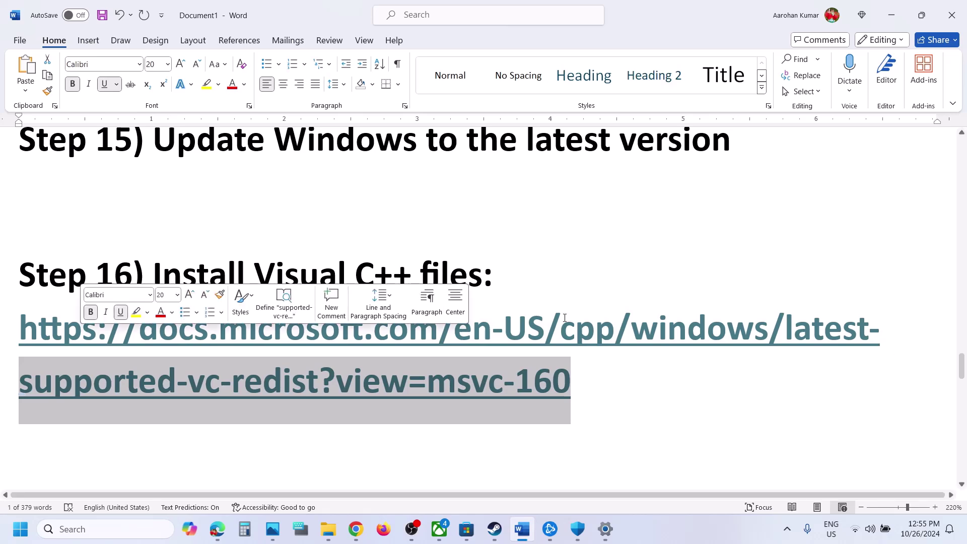
pyautogui.hotkey('shift', 'Up')
pyautogui.hotkey('ctrl', 'c')
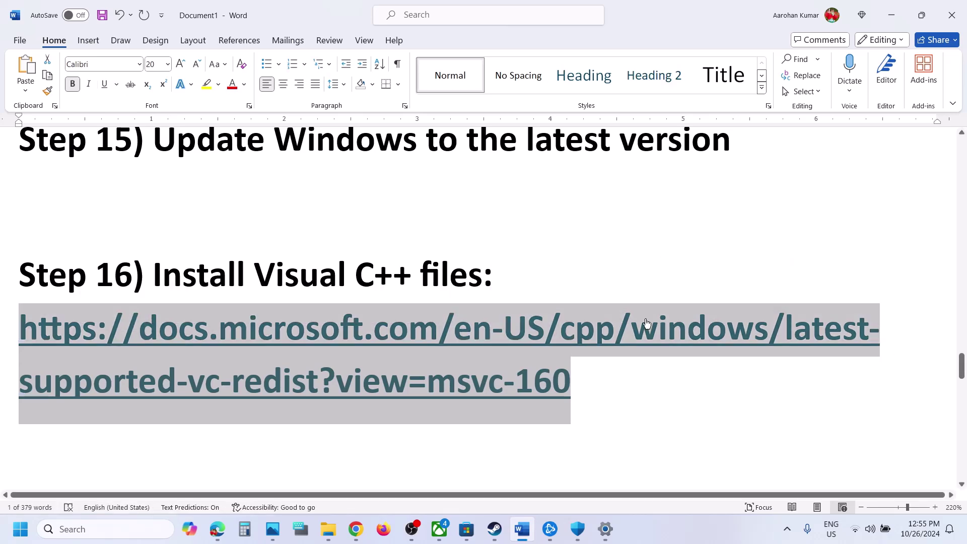
# Step: Switch to Chrome and open the copied Visual C++ Redistributable link in the new tab
pyautogui.click(356, 528)
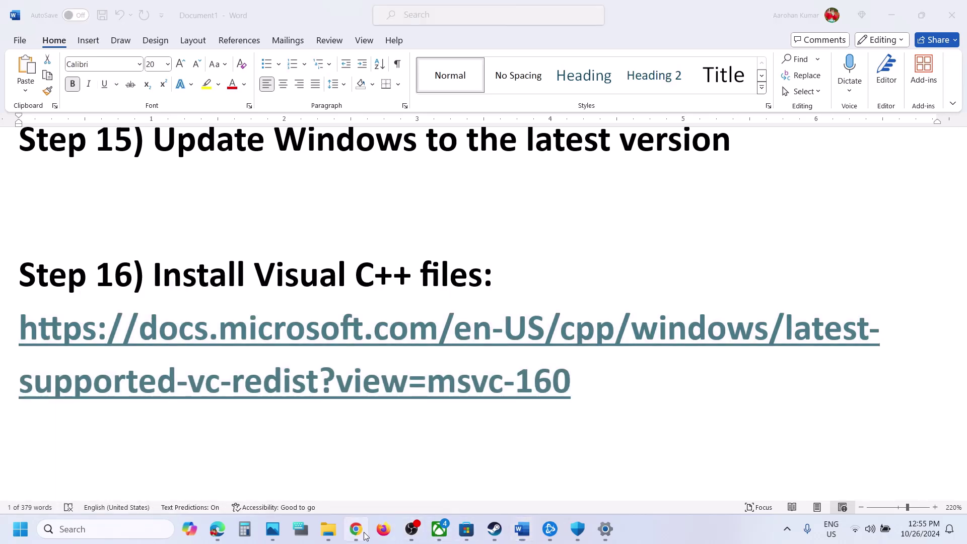
pyautogui.click(184, 14)
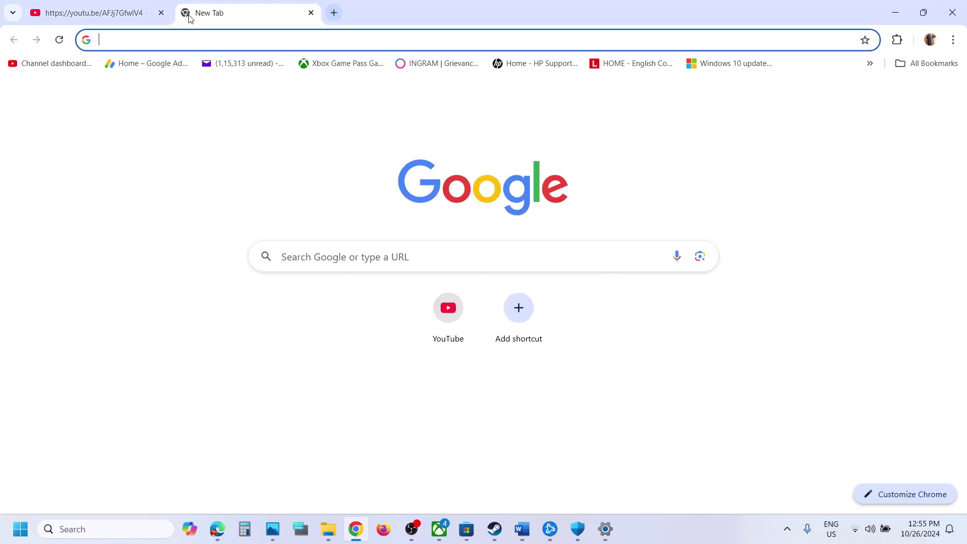
pyautogui.hotkey('ctrl', 'v')
pyautogui.press('Return')
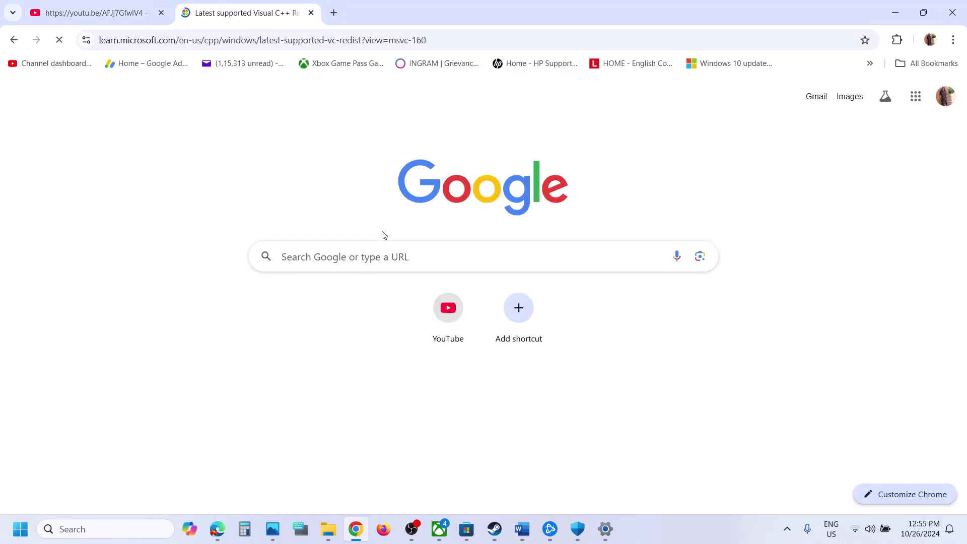
# Step: Highlight the Visual Studio 2015, 2017, 2019, and 2022 heading and the X86 entry, and download vc_redist.x86.exe
pyautogui.scroll(-10, 384, 233)
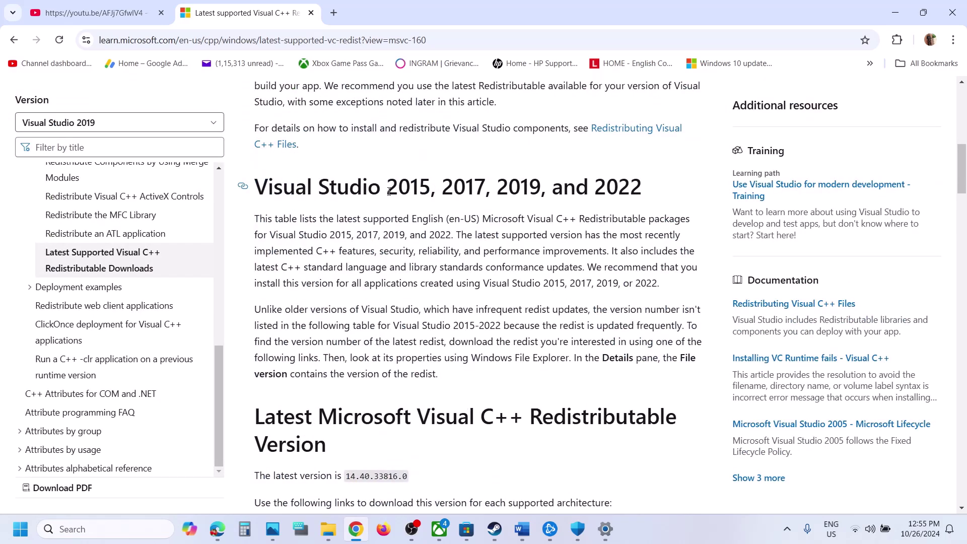
pyautogui.moveTo(388, 191); pyautogui.dragTo(630, 188)
pyautogui.scroll(-8, 374, 163)
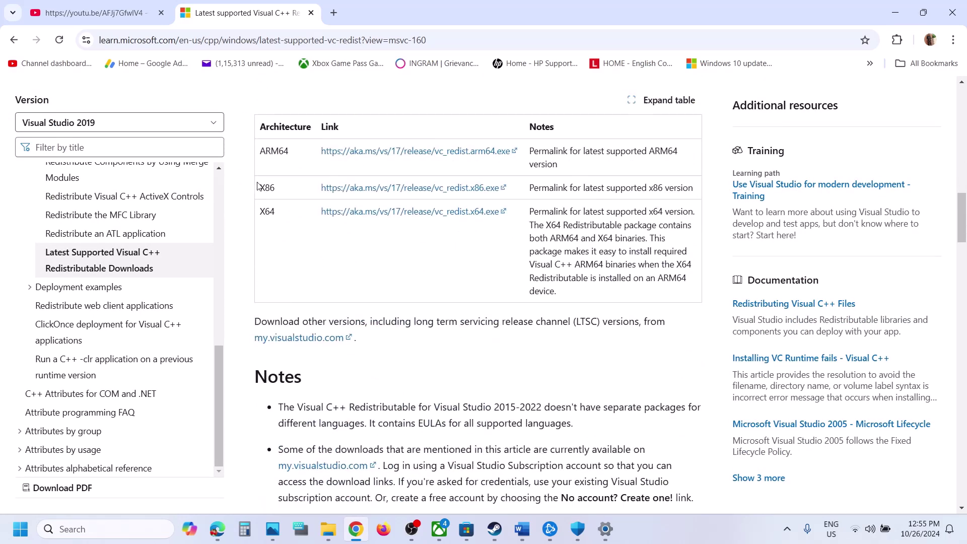
pyautogui.moveTo(260, 188); pyautogui.dragTo(296, 183)
pyautogui.moveTo(260, 215); pyautogui.dragTo(306, 188)
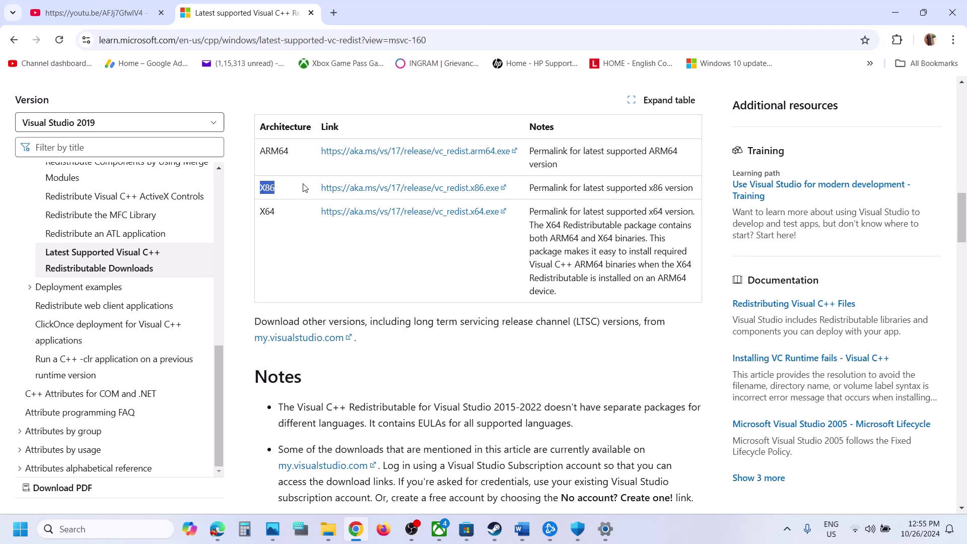
pyautogui.click(366, 188)
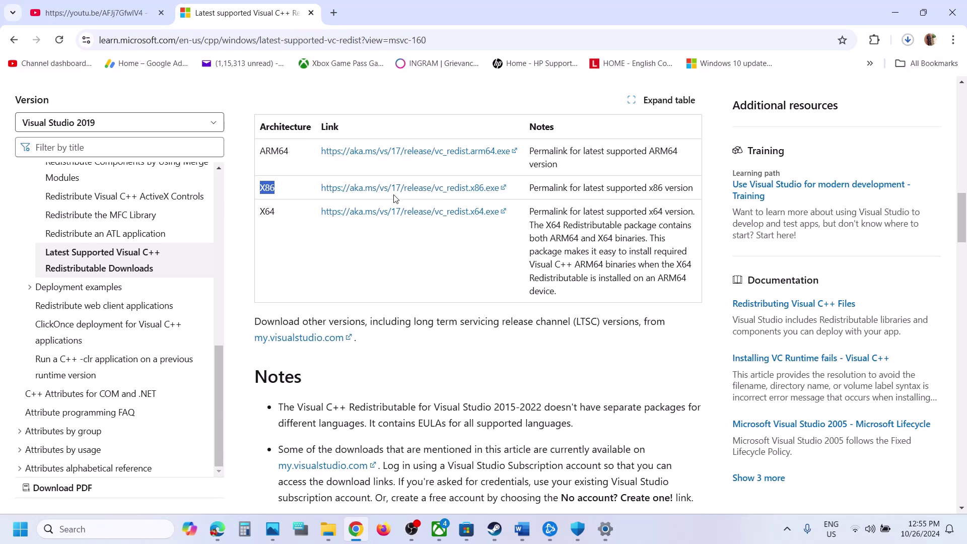
# Step: Bring up the computer's power options without restarting, and switch back to the Word document
pyautogui.press('super')
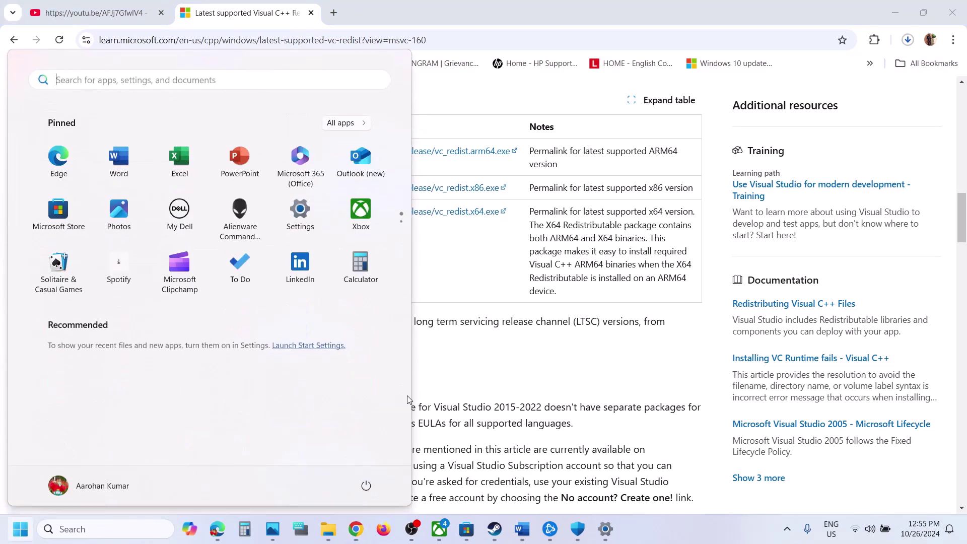
pyautogui.click(365, 484)
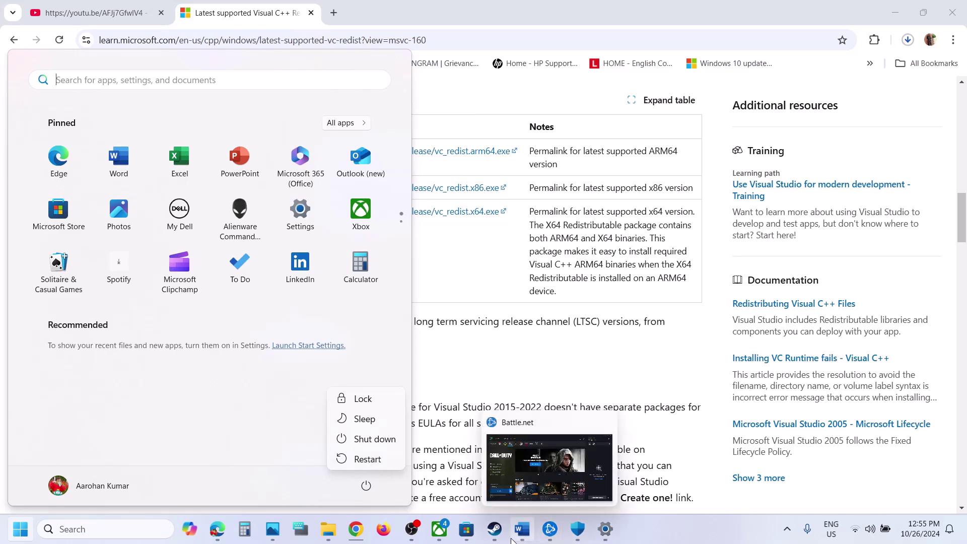
pyautogui.click(494, 538)
pyautogui.click(514, 538)
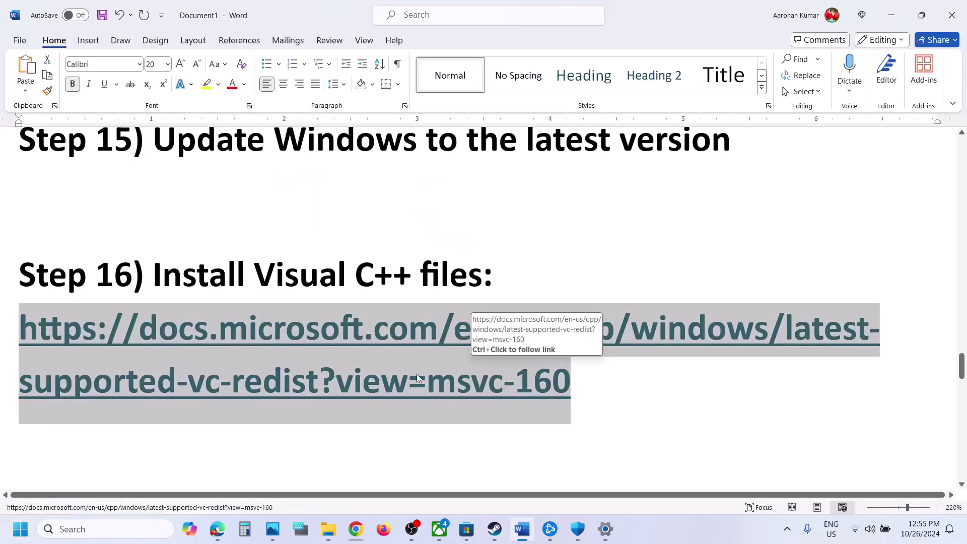
# Step: Show Step 17 and highlight its text on disconnecting monitors, controllers, pedals and additional USB adapters
pyautogui.scroll(-6, 418, 371)
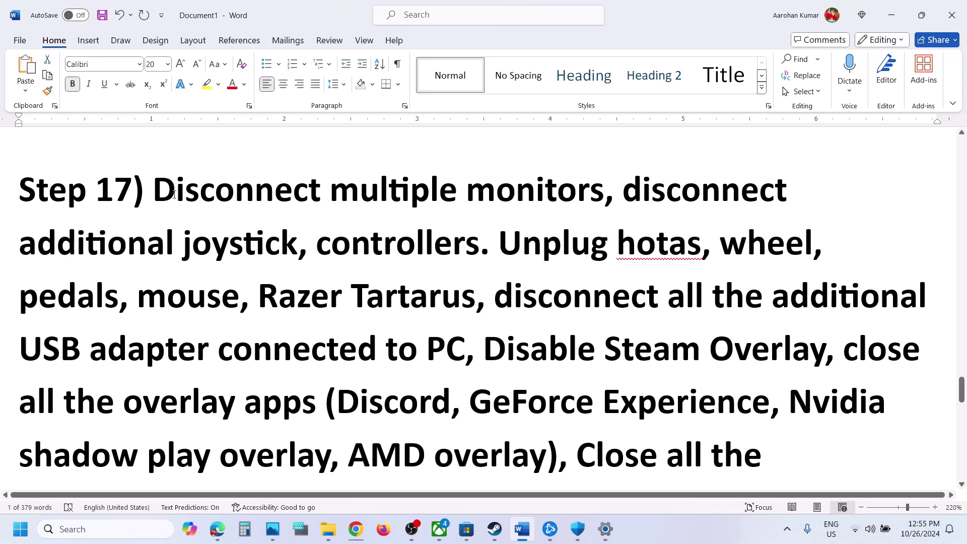
pyautogui.moveTo(154, 191); pyautogui.dragTo(562, 262)
pyautogui.moveTo(723, 287); pyautogui.dragTo(476, 339)
pyautogui.scroll(-1, 475, 339)
pyautogui.scroll(-2, 476, 339)
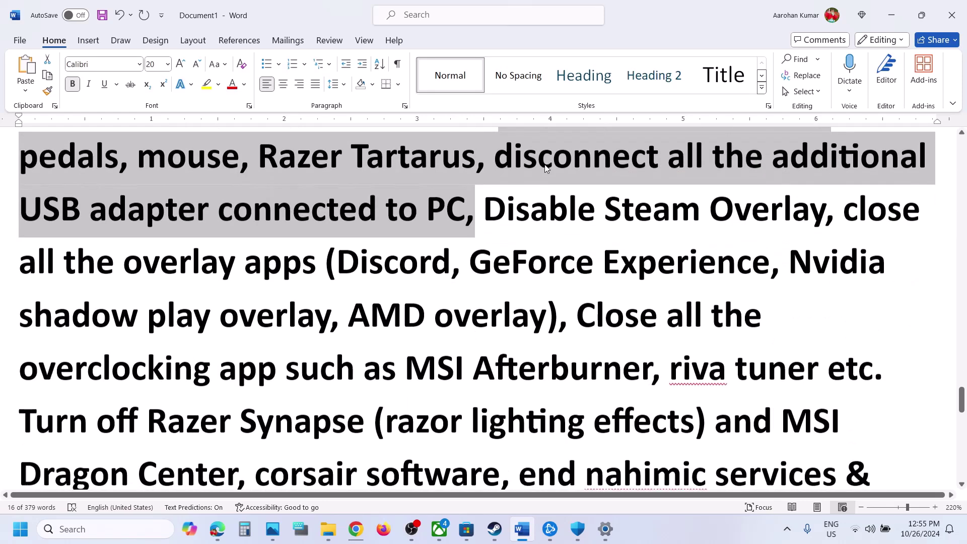
# Step: Highlight "Disable Steam" in Step 17, and turn off the in-game Steam Overlay in Call of Duty's properties in Steam
pyautogui.moveTo(485, 209); pyautogui.dragTo(707, 208)
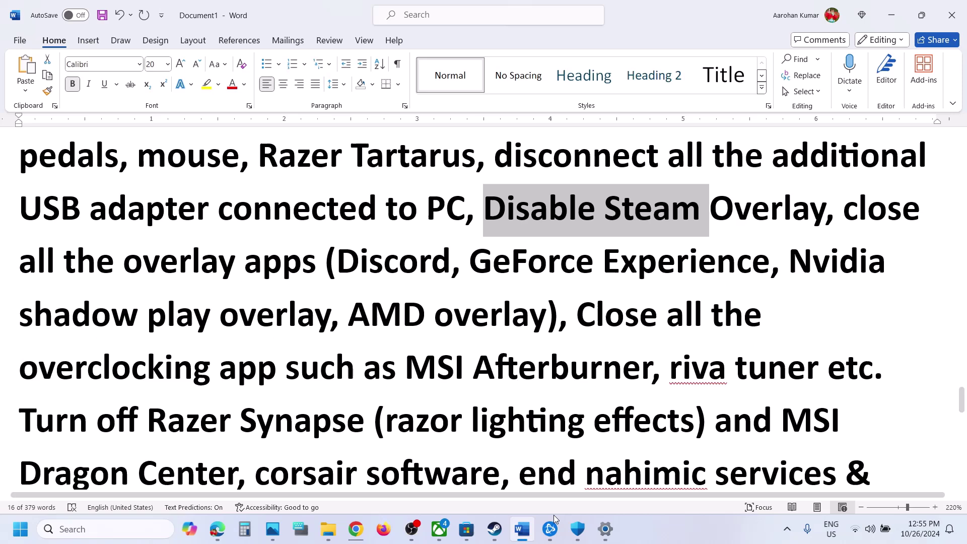
pyautogui.click(493, 528)
pyautogui.rightClick(99, 293)
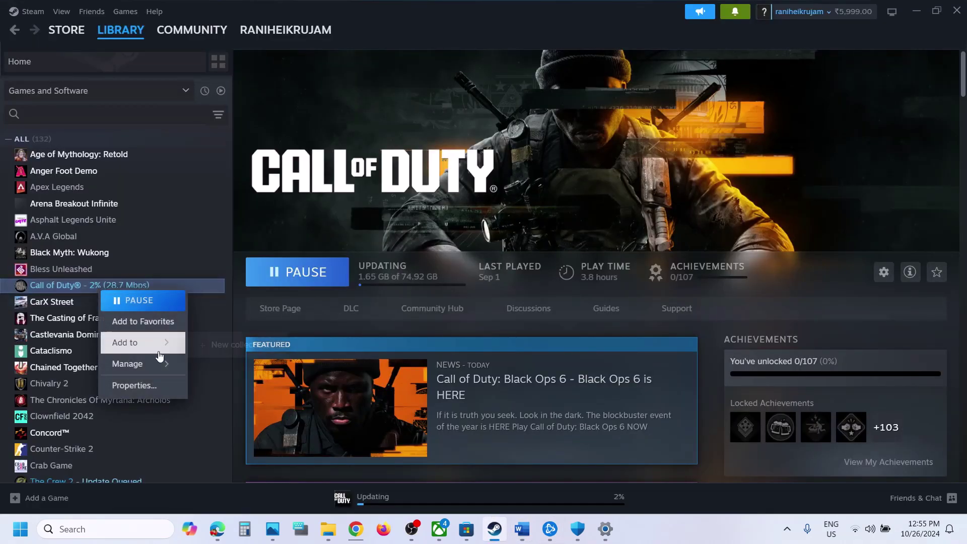
pyautogui.click(151, 386)
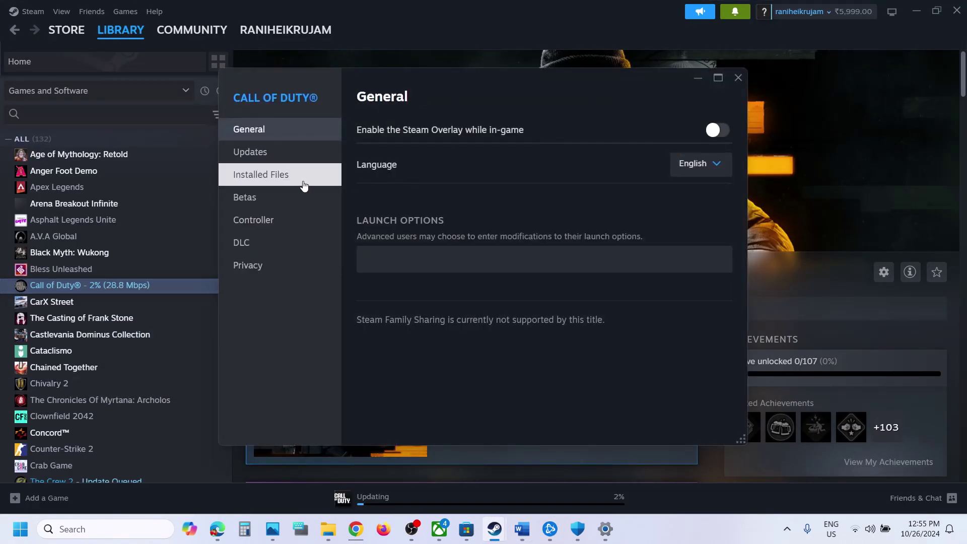
pyautogui.click(710, 131)
pyautogui.click(710, 132)
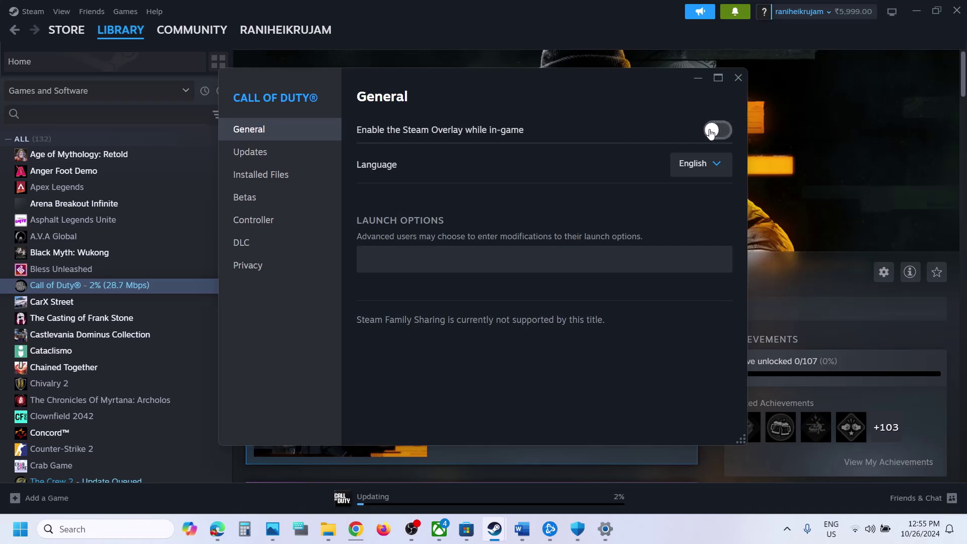
# Step: Close Call of Duty's properties, switch to the Word document, and highlight Discord, GeForce Experience and the "close all the overlay apps" text
pyautogui.click(738, 77)
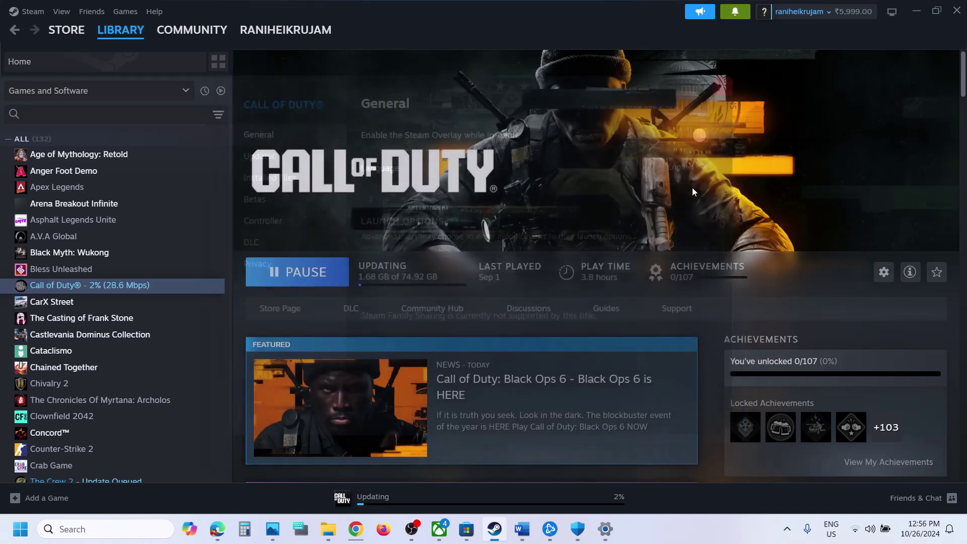
pyautogui.click(518, 529)
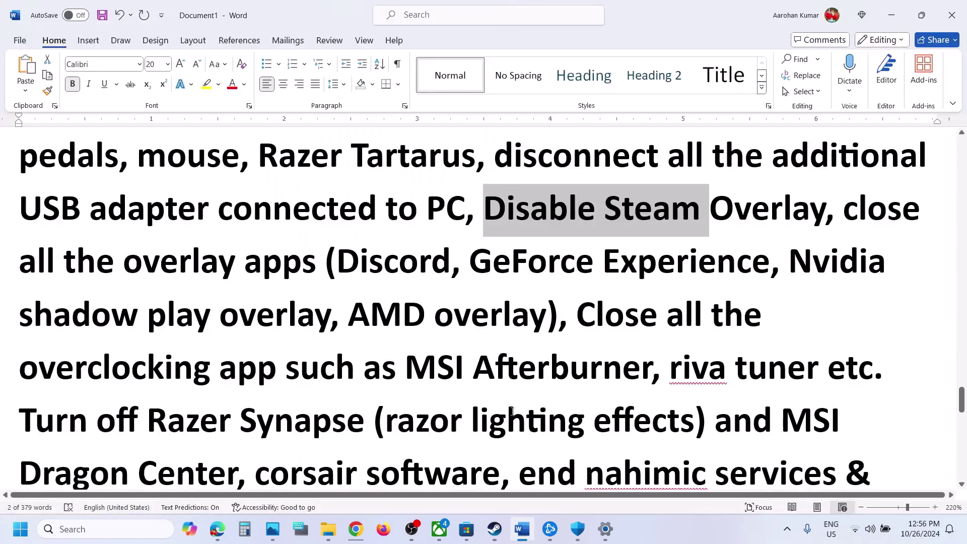
pyautogui.moveTo(336, 262); pyautogui.dragTo(452, 253)
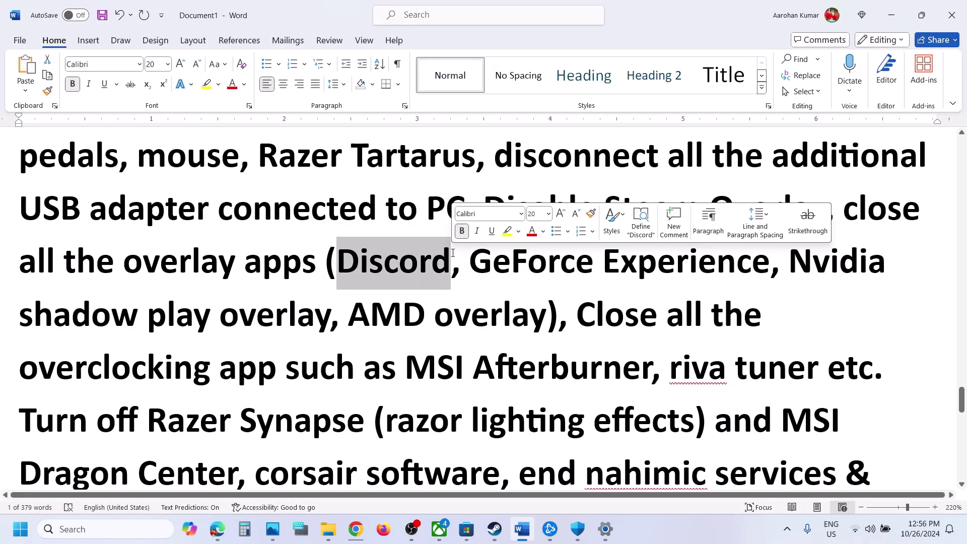
pyautogui.moveTo(453, 264); pyautogui.dragTo(706, 258)
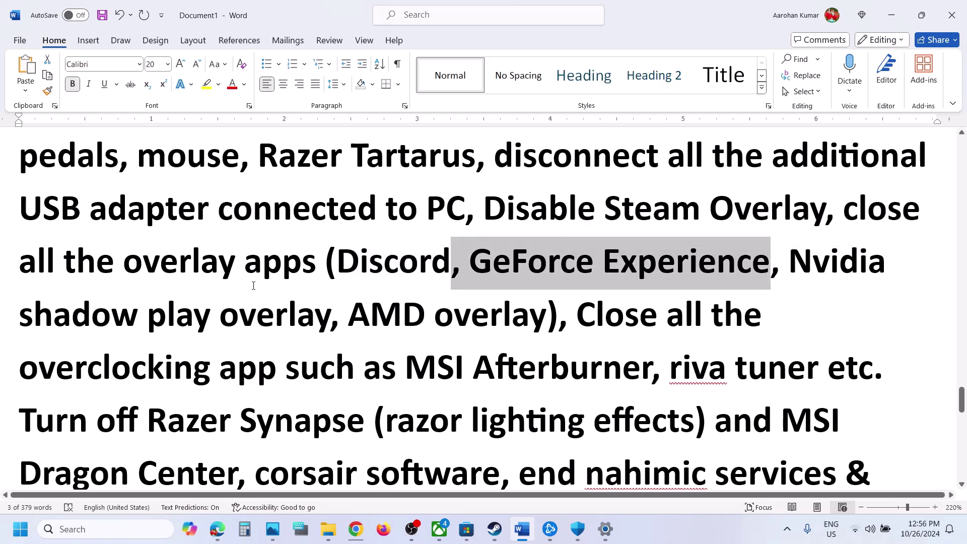
pyautogui.click(246, 262)
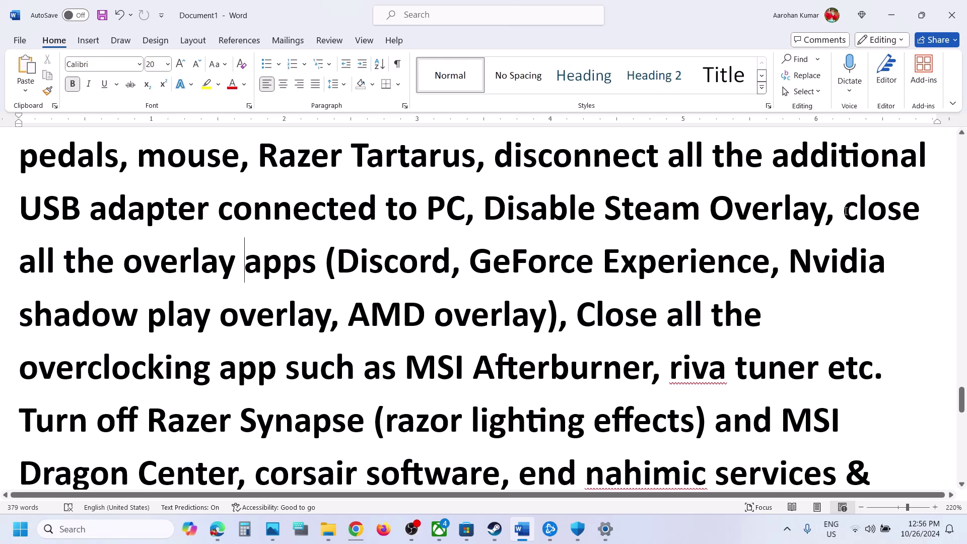
pyautogui.moveTo(844, 210); pyautogui.dragTo(336, 264)
# Step: Highlight the Step 17 text on closing overclocking apps such as MSI Afterburner and riva tuner
pyautogui.scroll(-2, 345, 250)
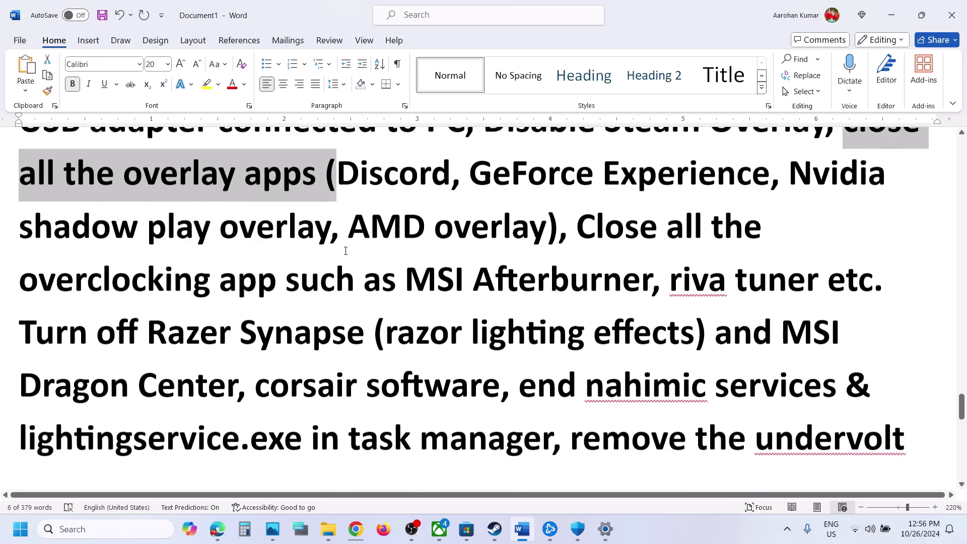
pyautogui.moveTo(580, 219); pyautogui.dragTo(710, 273)
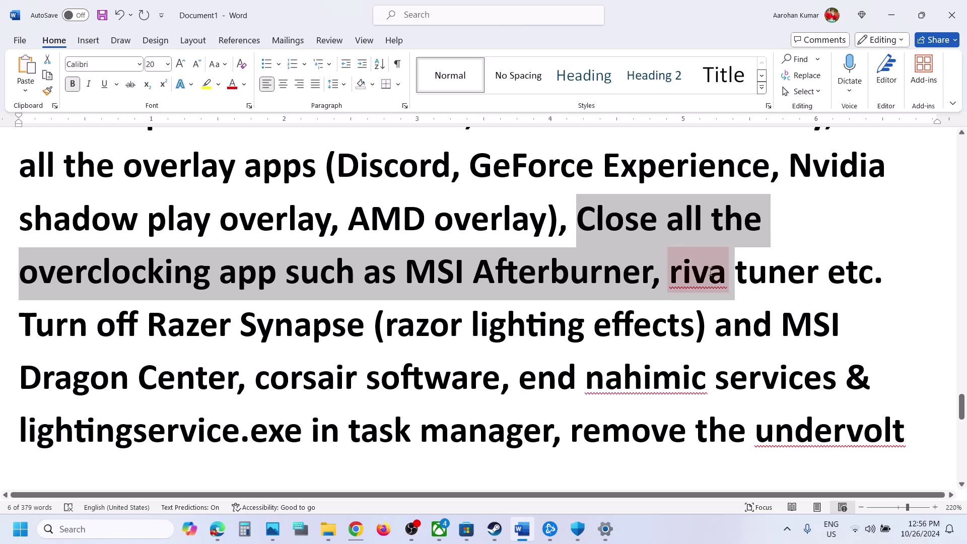
pyautogui.rightClick(710, 272)
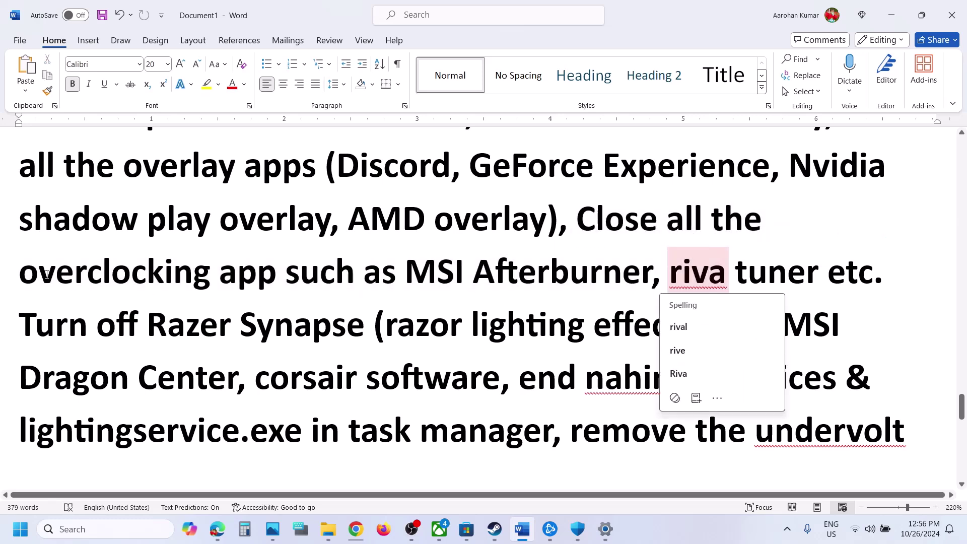
pyautogui.moveTo(221, 273); pyautogui.dragTo(307, 244)
# Step: Highlight the remaining Step 17 text from turning off Razer Synapse through removing the undervolt
pyautogui.scroll(-1, 123, 257)
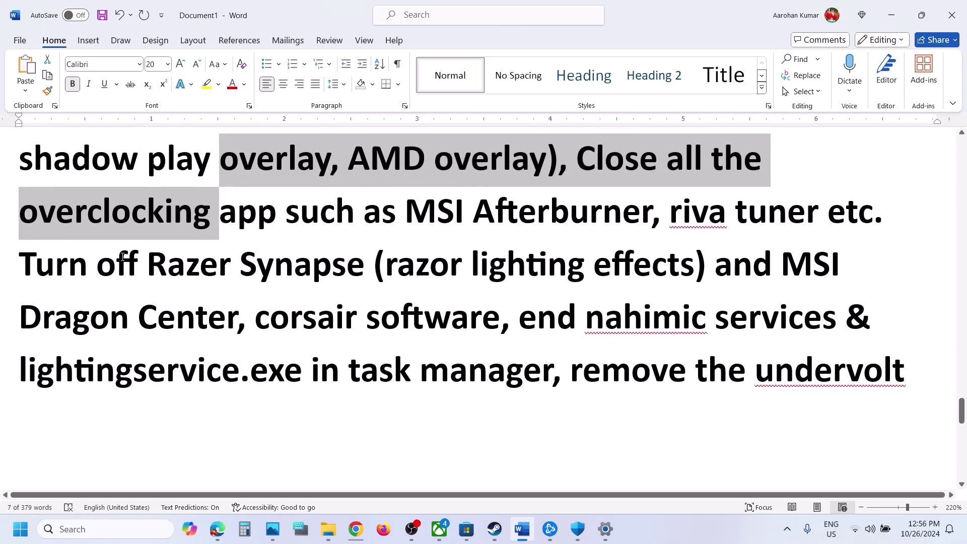
pyautogui.moveTo(95, 264); pyautogui.dragTo(873, 355)
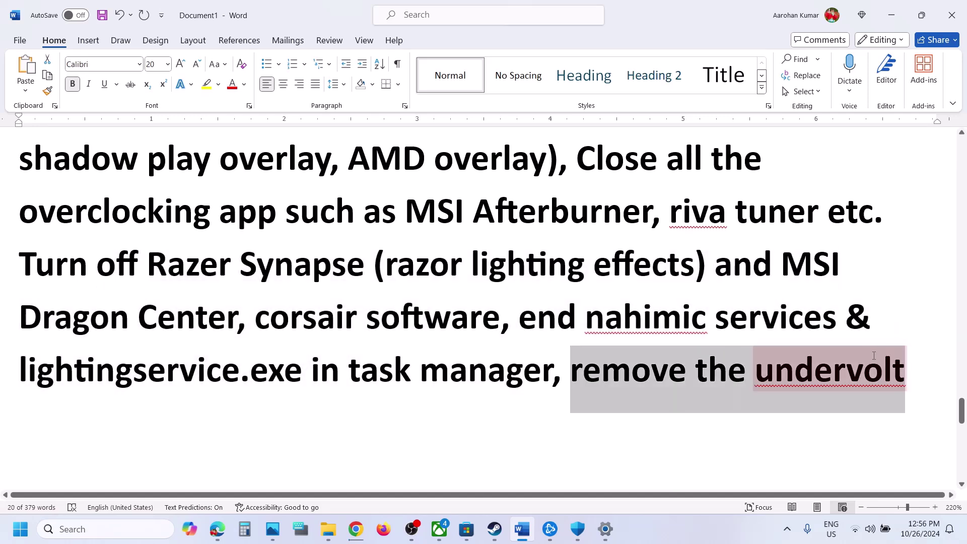
pyautogui.click(412, 316)
pyautogui.scroll(-8, 412, 316)
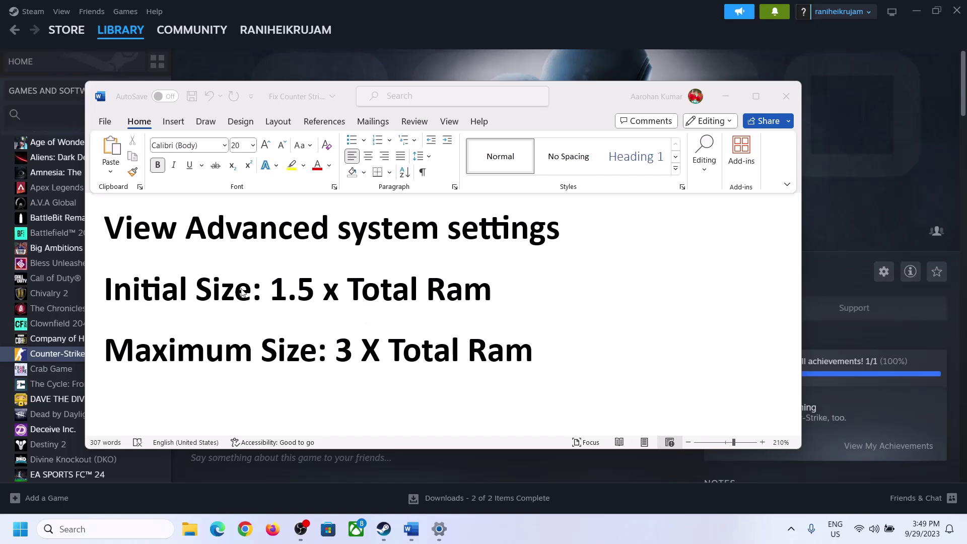
# Step: Copy "View Advanced system settings" from the document, search Windows for it, and open System Properties beside the text
pyautogui.moveTo(112, 232); pyautogui.dragTo(522, 251)
pyautogui.hotkey('ctrl', 'c')
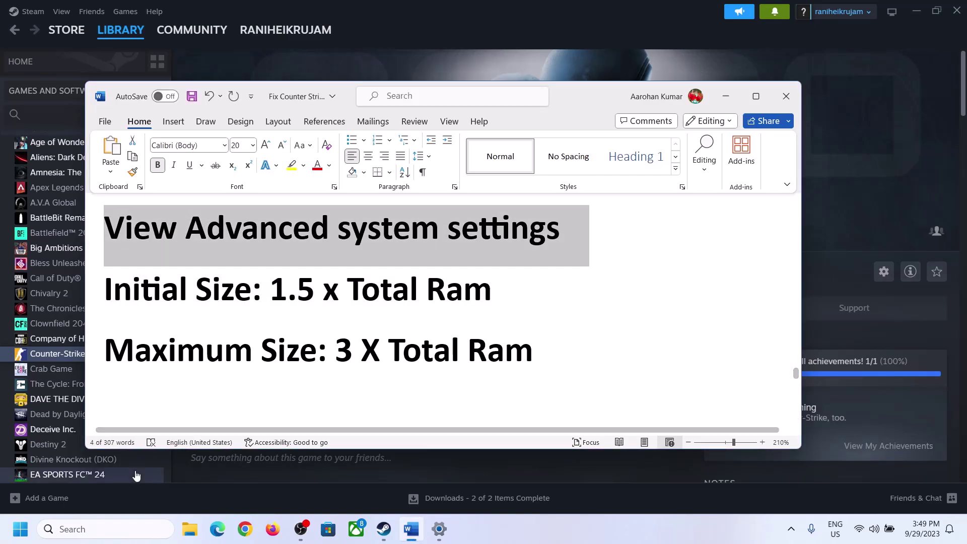
pyautogui.click(101, 528)
pyautogui.hotkey('ctrl', 'v')
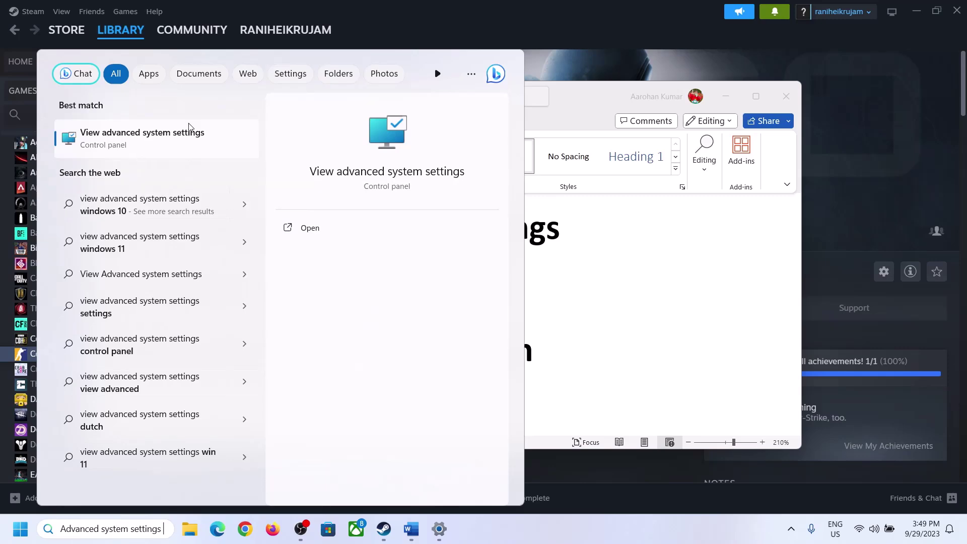
pyautogui.click(135, 146)
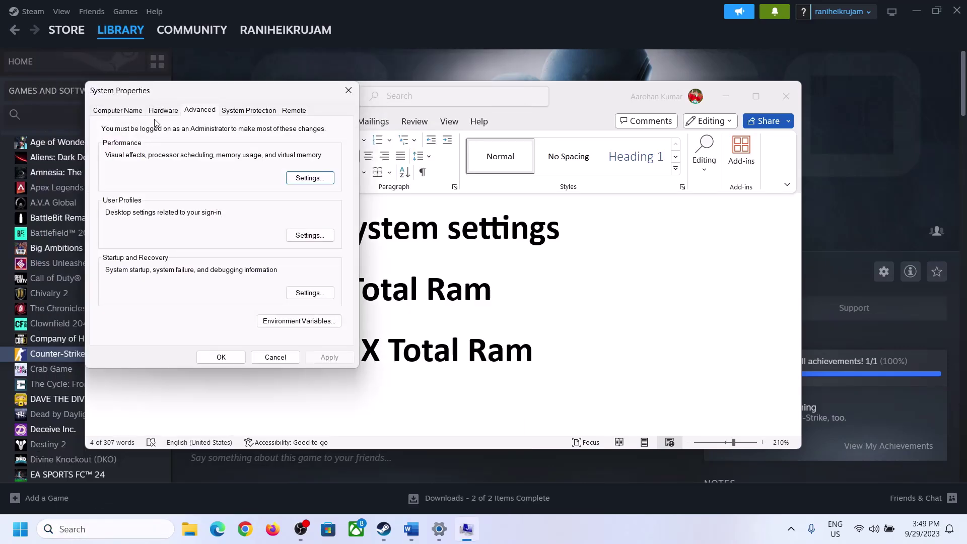
pyautogui.moveTo(200, 95); pyautogui.dragTo(431, 171)
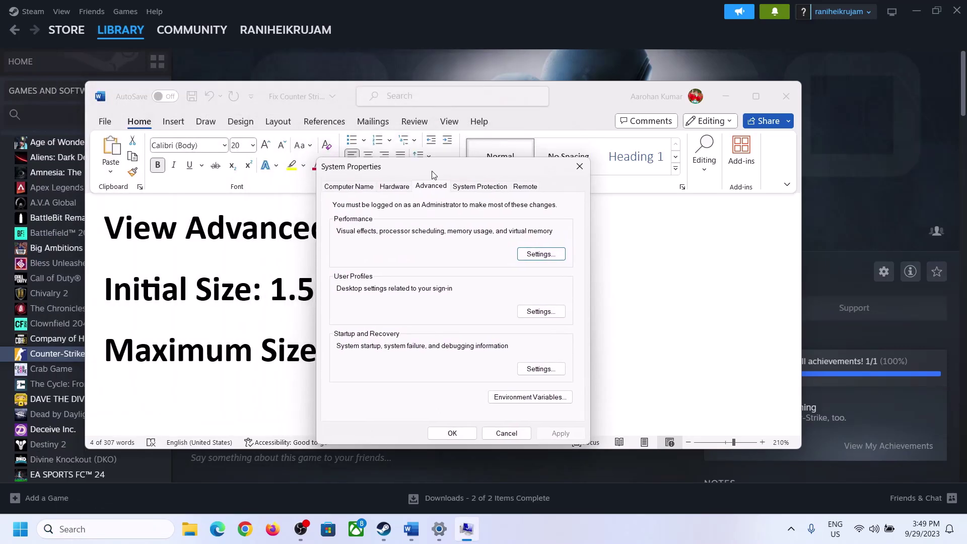
# Step: In the Virtual Memory settings, disable automatic paging file management and choose a custom size for drive C:
pyautogui.click(540, 254)
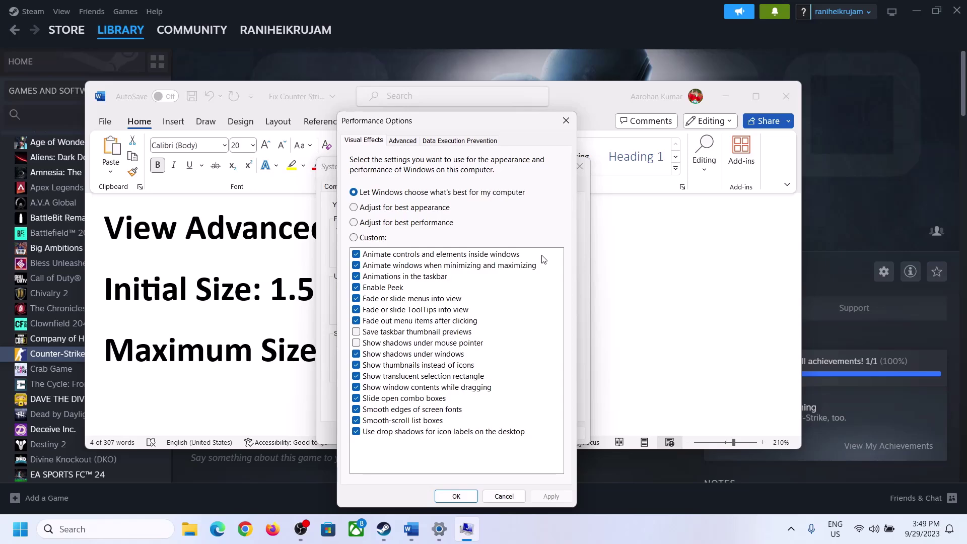
pyautogui.click(407, 144)
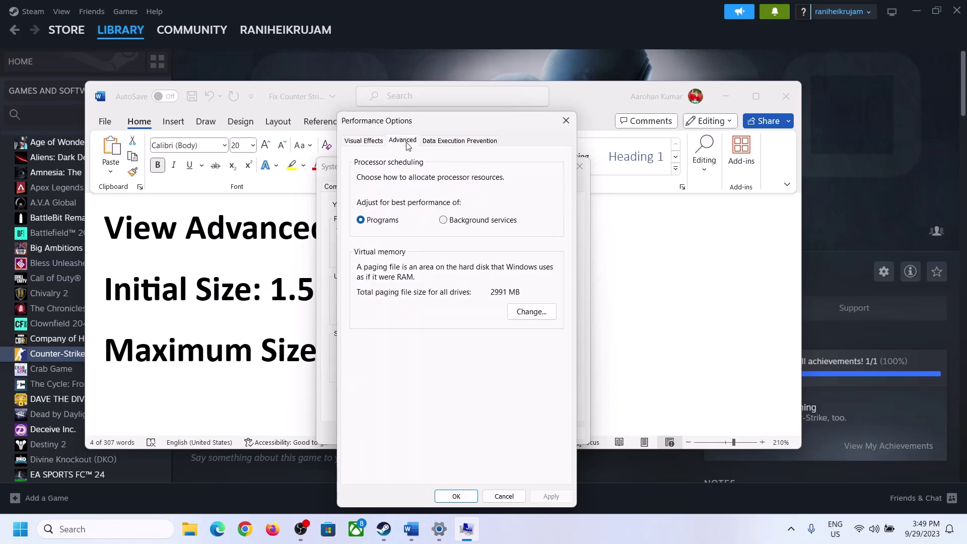
pyautogui.click(536, 311)
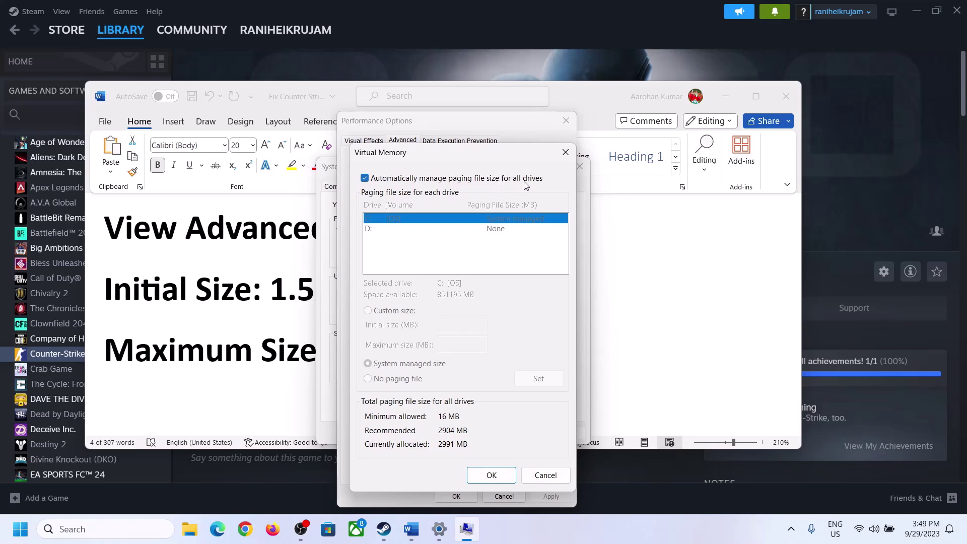
pyautogui.click(365, 179)
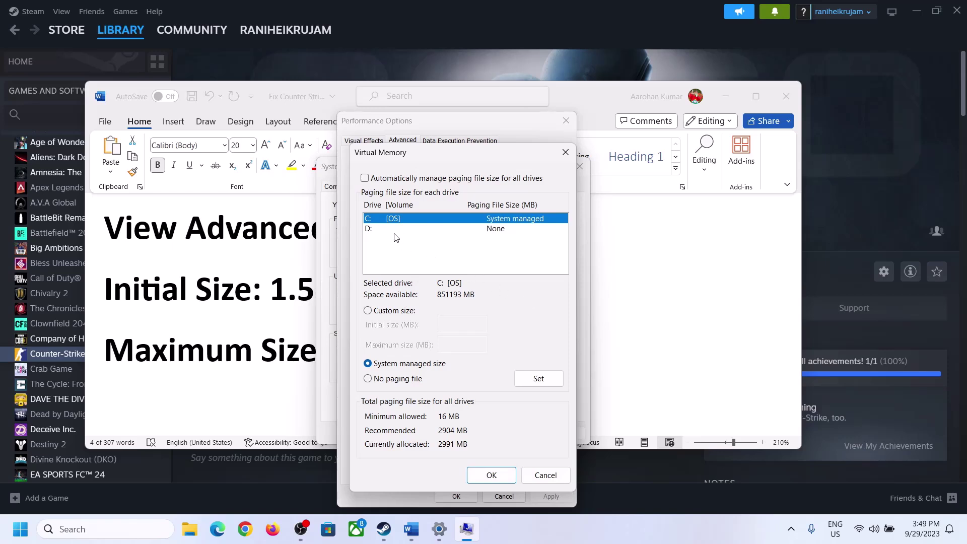
pyautogui.click(368, 311)
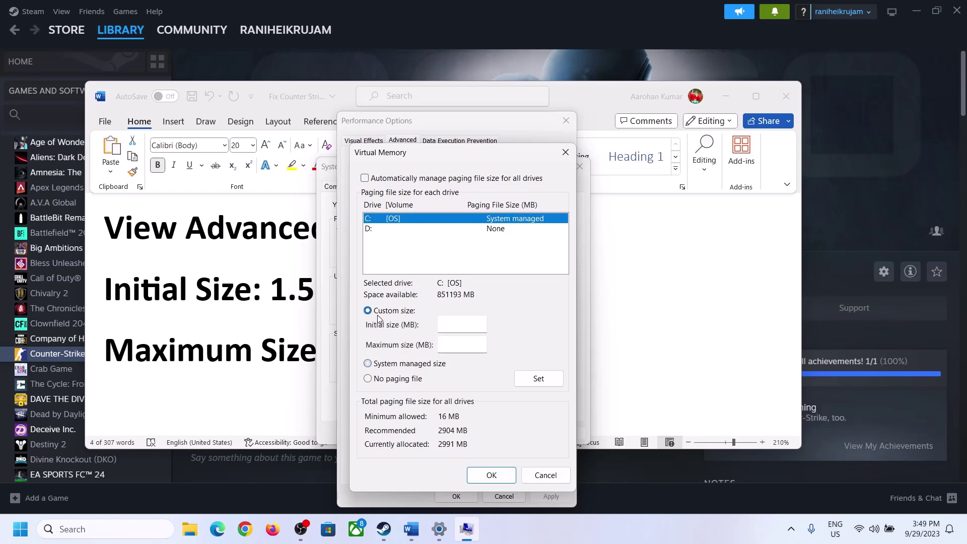
# Step: Highlight the "1.5 x Total Ram" initial size formula, and check the installed RAM on the System About page in Settings
pyautogui.click(283, 298)
pyautogui.moveTo(278, 289); pyautogui.dragTo(446, 297)
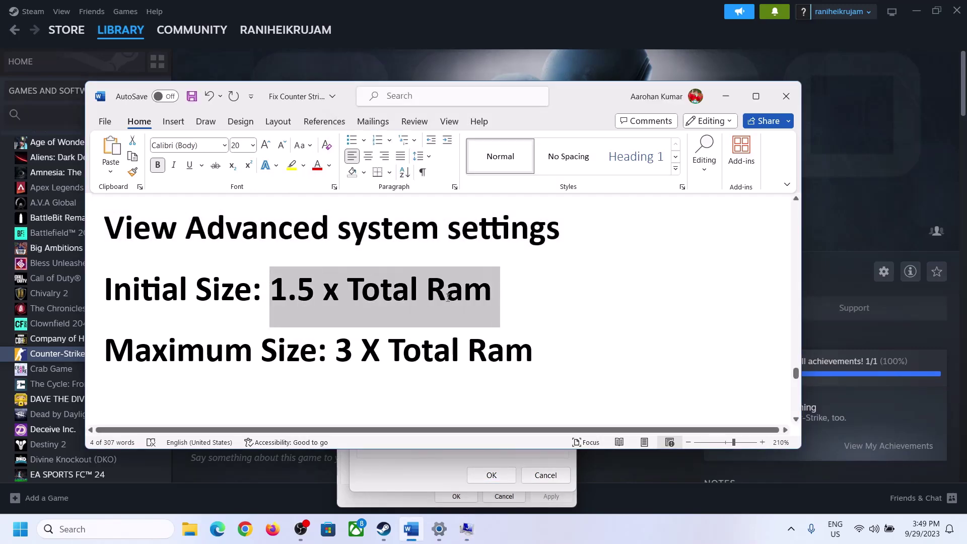
pyautogui.click(440, 529)
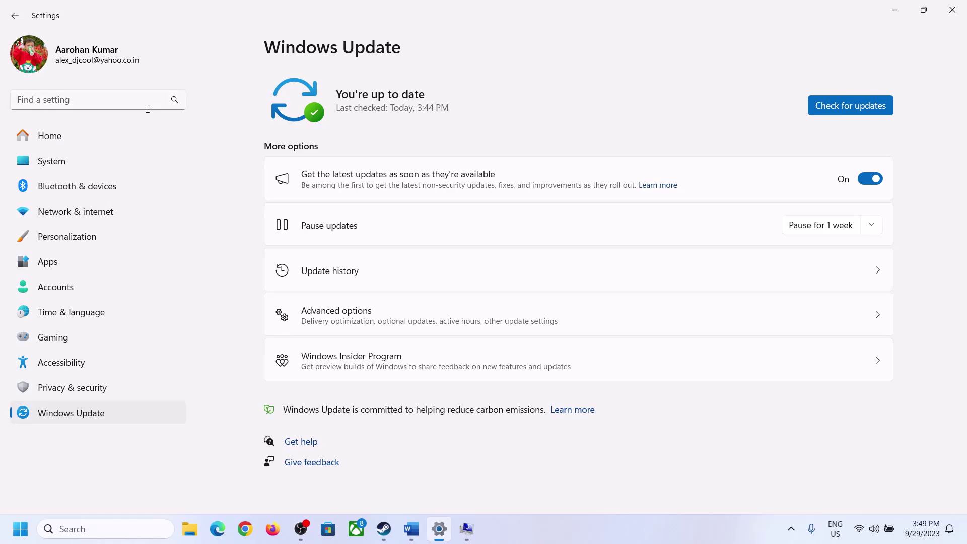
pyautogui.click(45, 161)
pyautogui.scroll(-10, 354, 399)
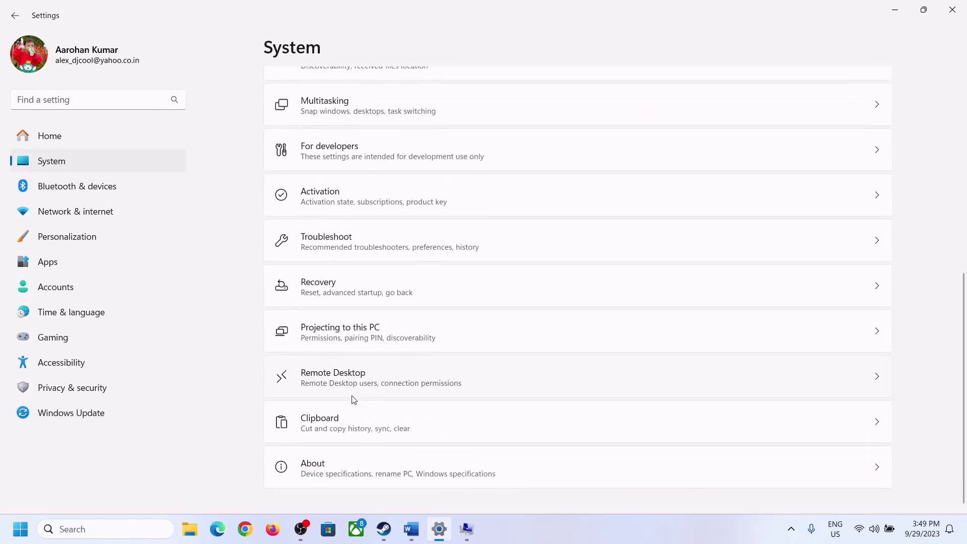
pyautogui.click(317, 473)
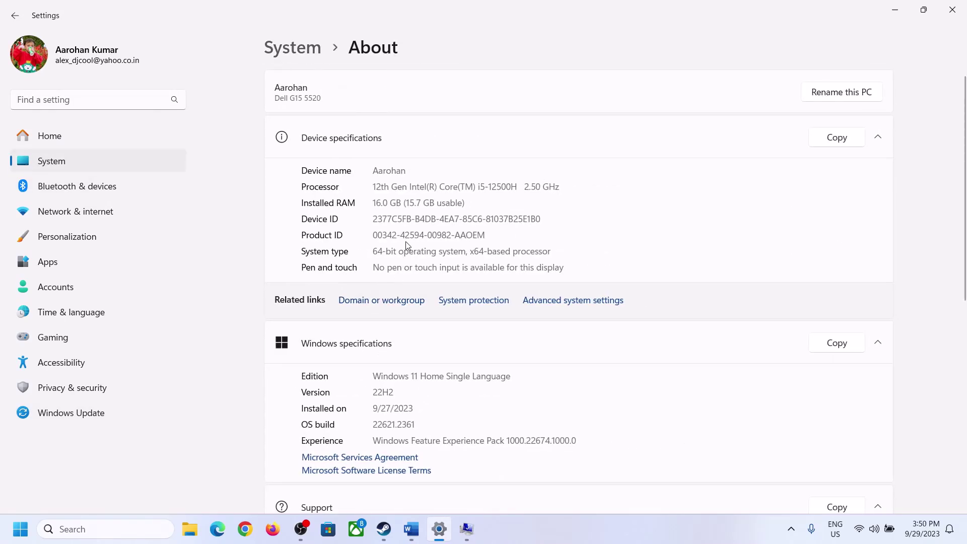
pyautogui.moveTo(381, 201); pyautogui.dragTo(368, 202)
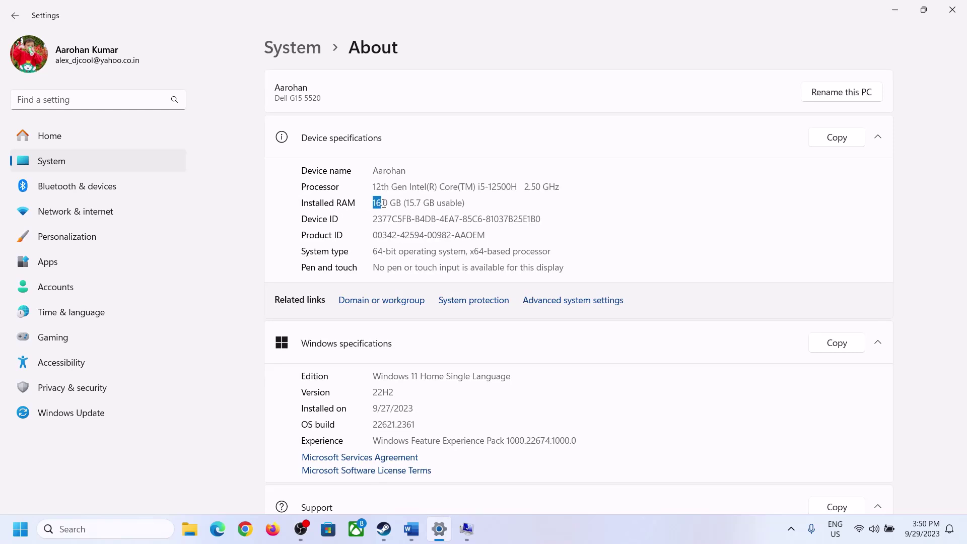
pyautogui.click(388, 203)
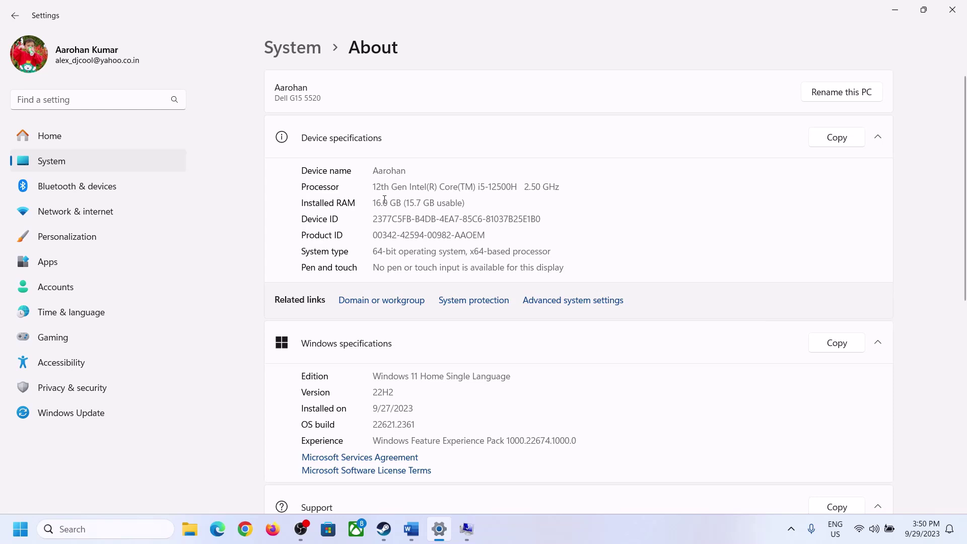
pyautogui.moveTo(384, 199); pyautogui.dragTo(368, 197)
# Step: Return to the Virtual Memory dialog, launch Calculator with the calc command, and place it beside the dialog
pyautogui.click(464, 529)
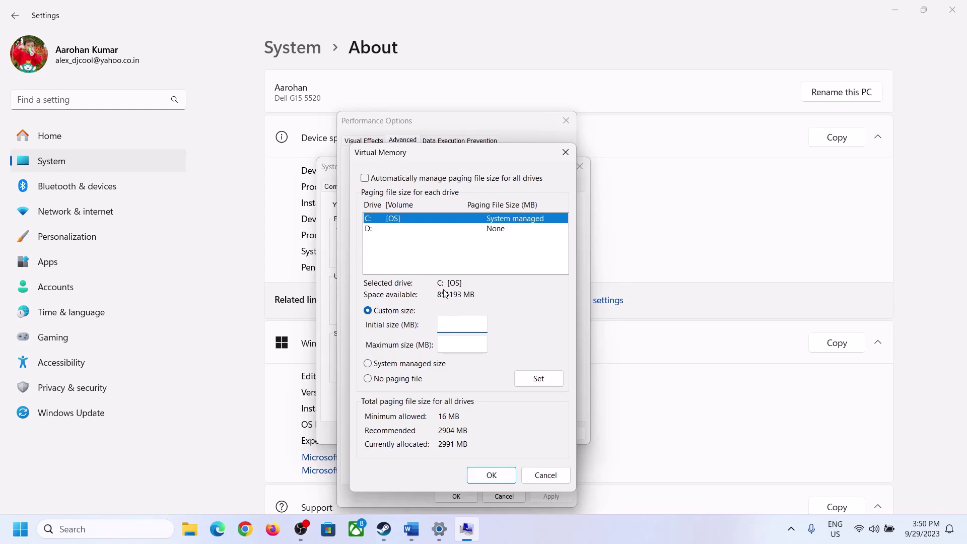
pyautogui.moveTo(438, 529)
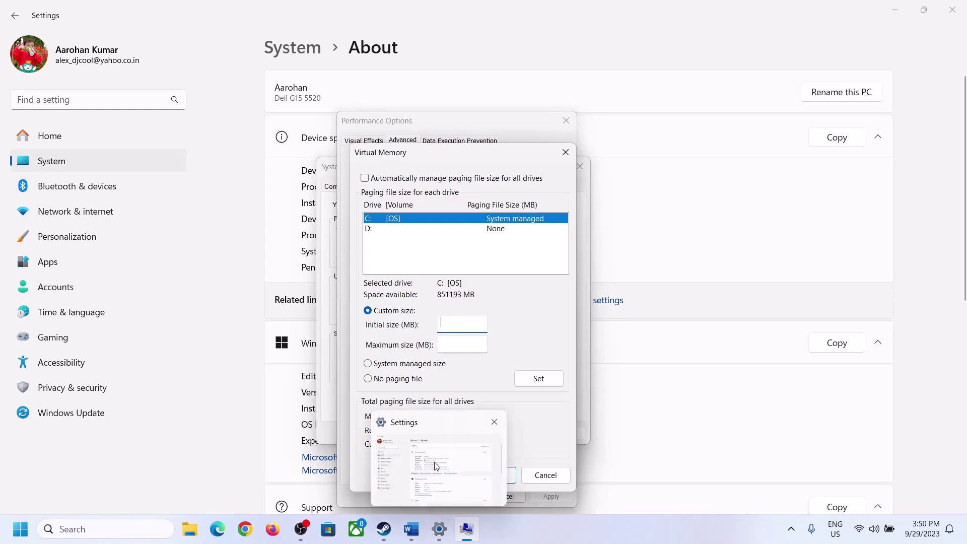
pyautogui.moveTo(436, 465)
pyautogui.press('super+r')
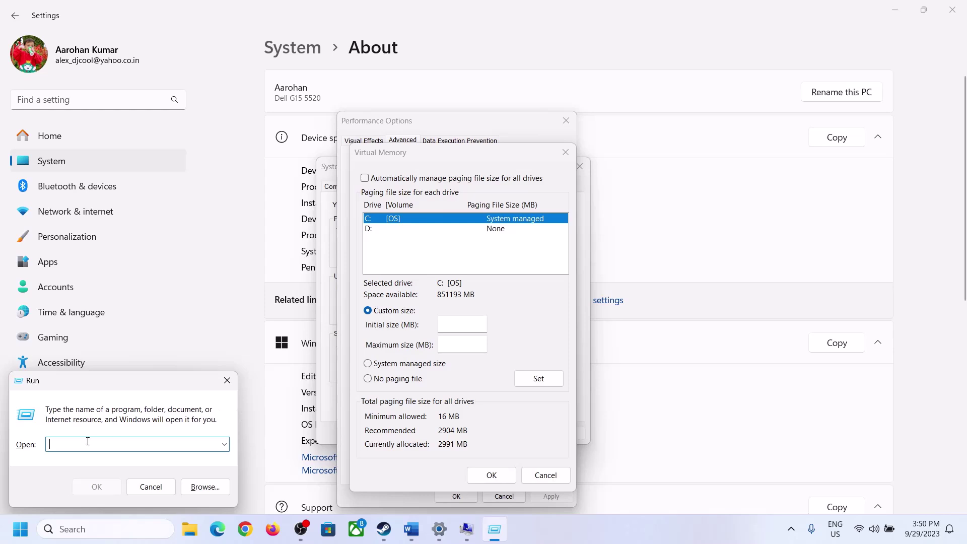
pyautogui.write('calc')
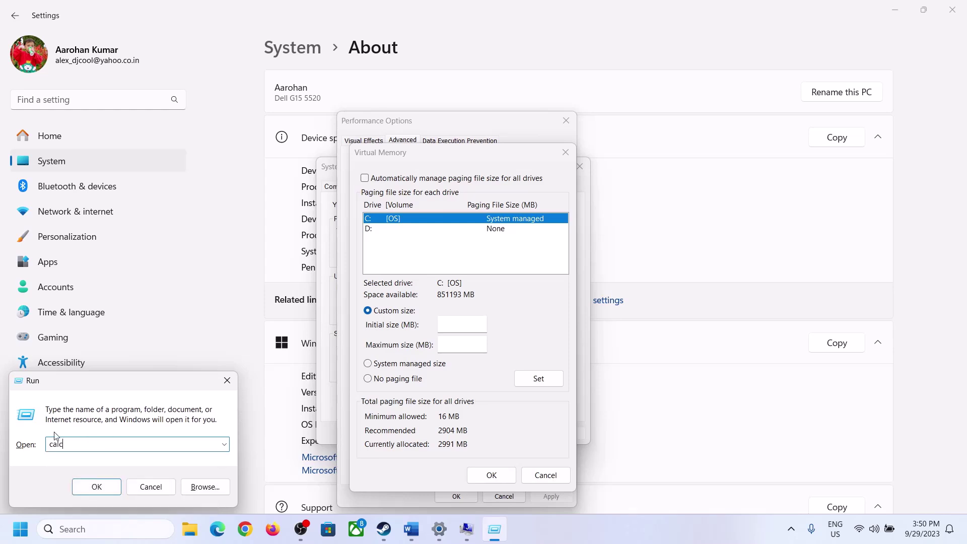
pyautogui.click(95, 486)
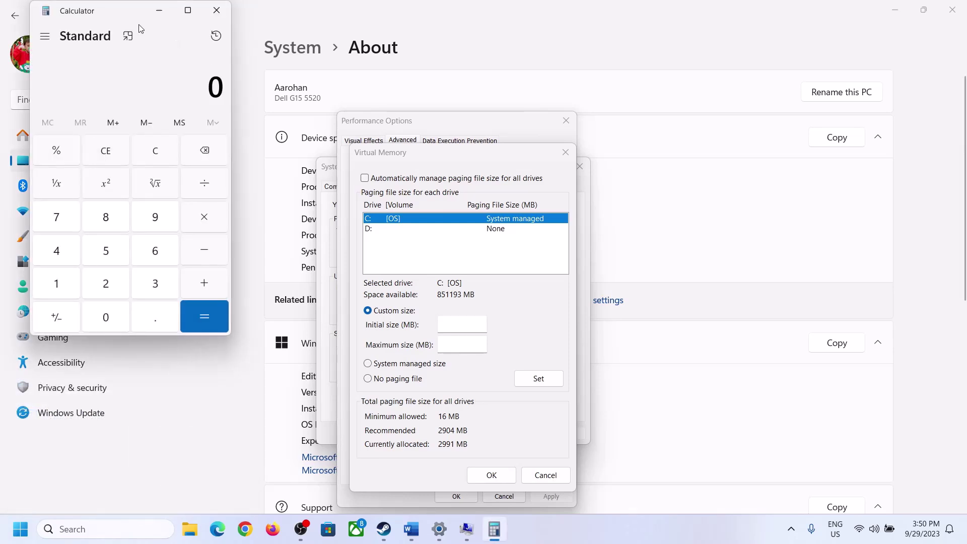
pyautogui.moveTo(119, 15); pyautogui.dragTo(692, 187)
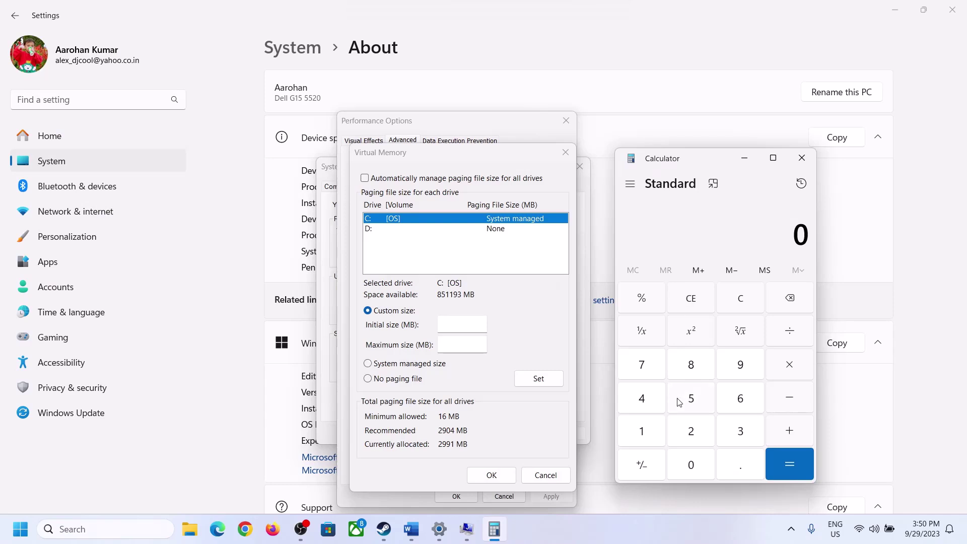
# Step: Highlight the "1.5 x Total Ram" initial size formula in the Word document and bring Calculator in front of it
pyautogui.click(410, 538)
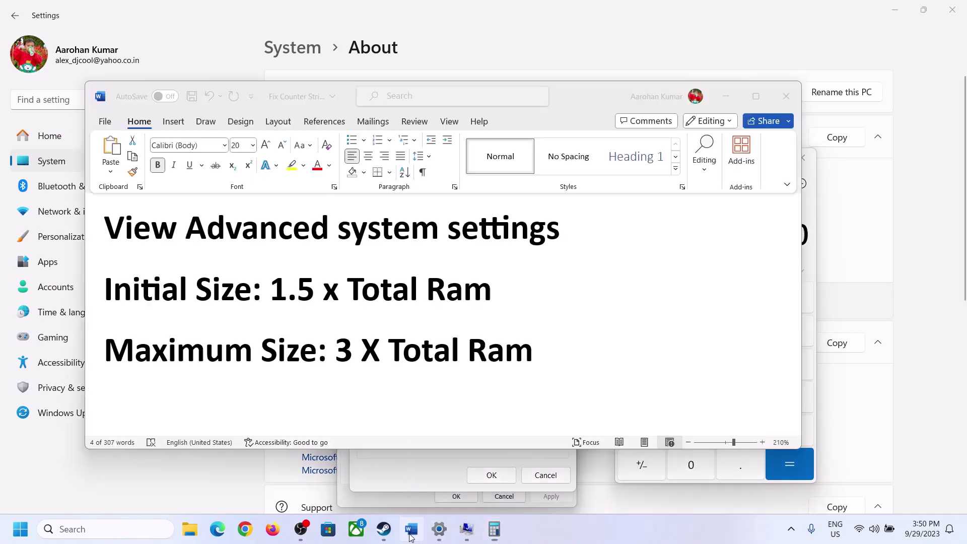
pyautogui.moveTo(271, 290); pyautogui.dragTo(499, 302)
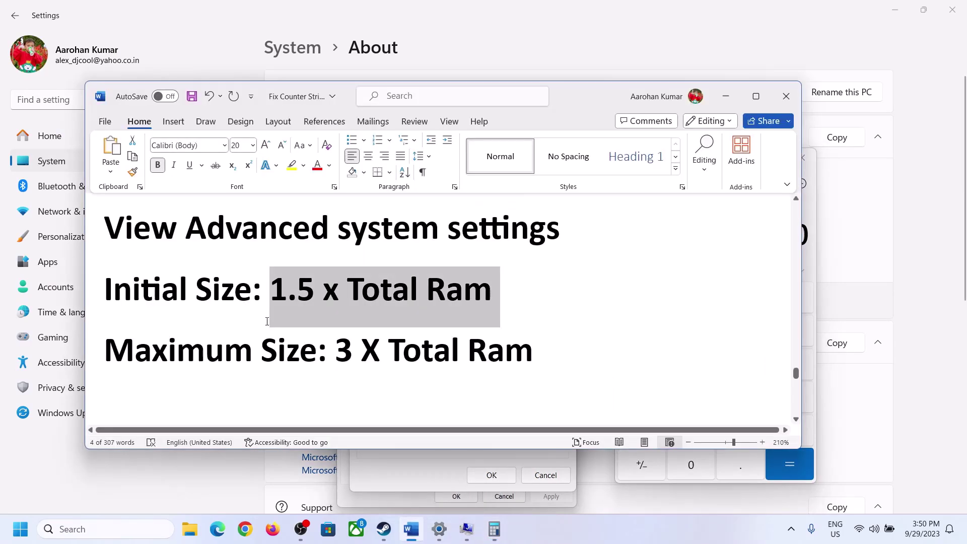
pyautogui.click(494, 528)
pyautogui.click(644, 434)
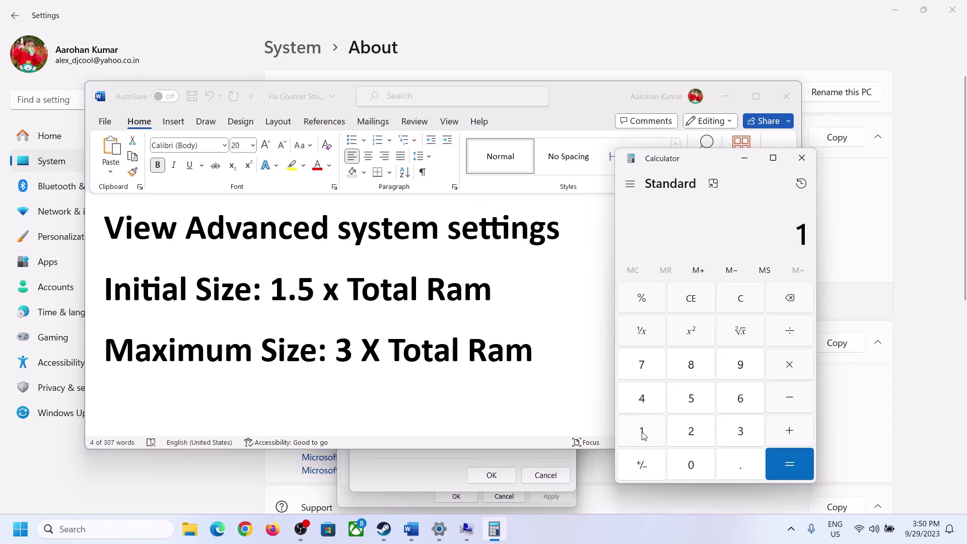
pyautogui.click(736, 403)
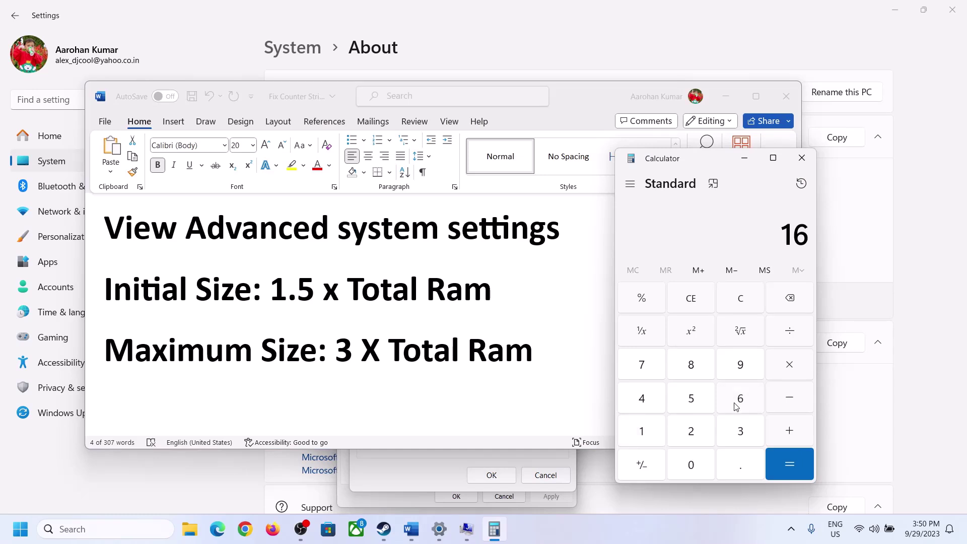
pyautogui.click(742, 306)
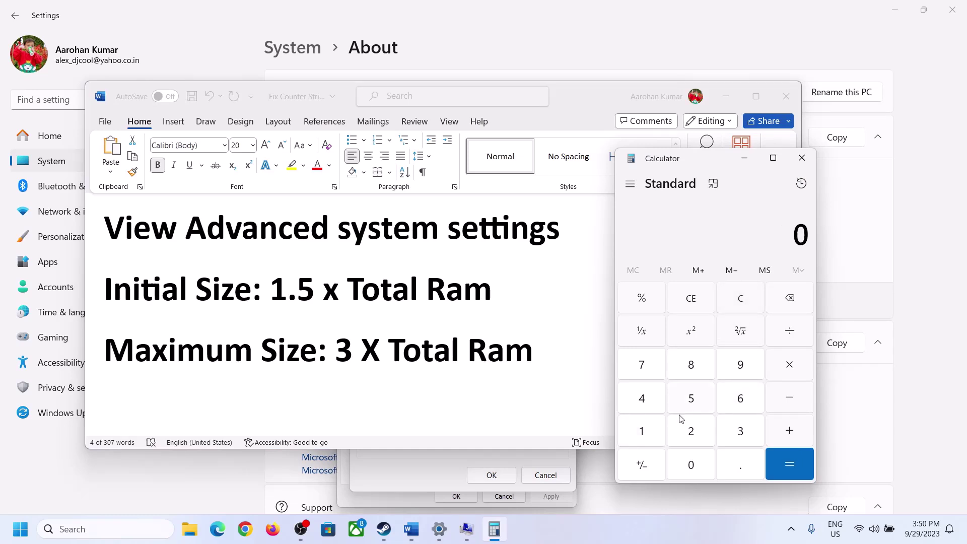
# Step: Convert the 16 GB of RAM to megabytes in Calculator by multiplying 16 by 1024
pyautogui.click(649, 433)
pyautogui.click(738, 399)
pyautogui.click(644, 437)
pyautogui.click(692, 469)
pyautogui.click(694, 437)
pyautogui.click(650, 408)
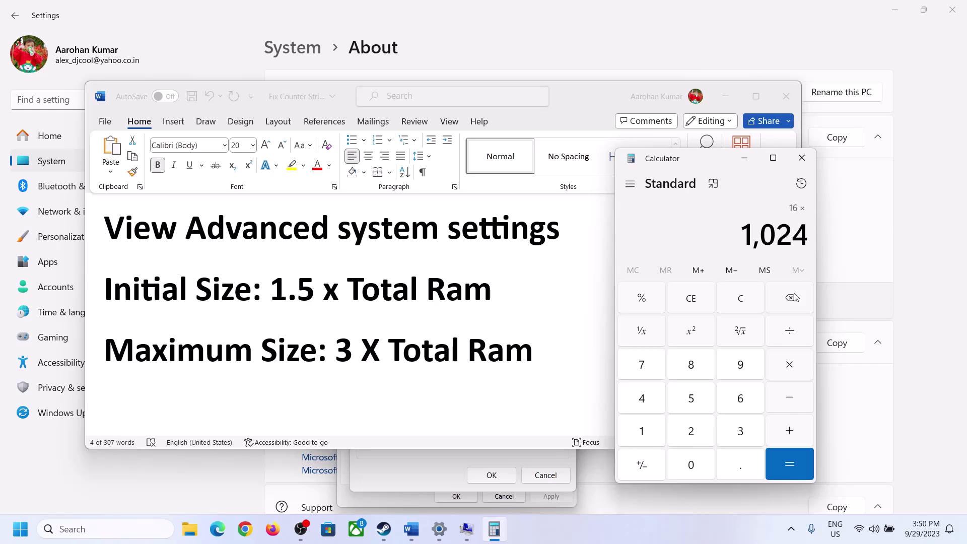
pyautogui.click(788, 464)
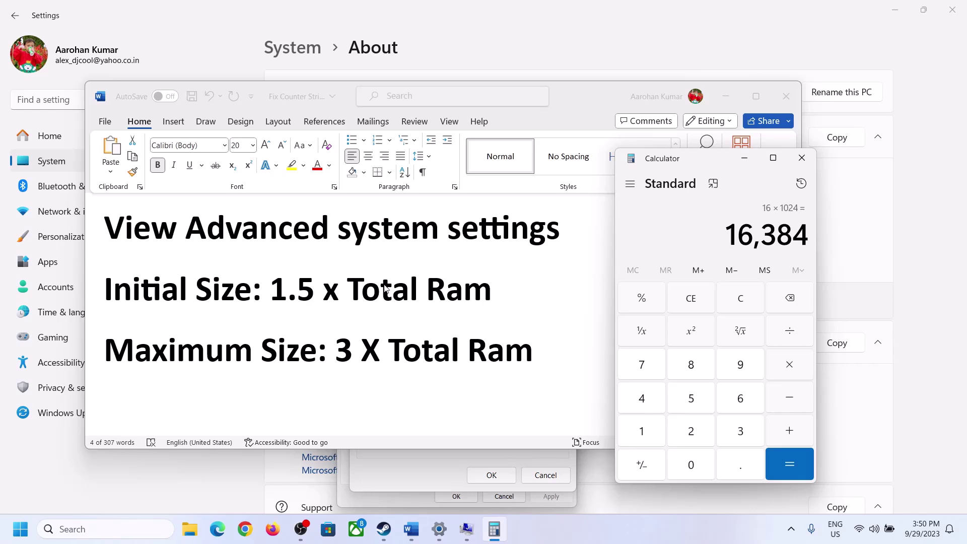
# Step: Multiply the RAM total in megabytes by 1.5 to calculate the initial paging file size
pyautogui.click(793, 370)
pyautogui.click(655, 436)
pyautogui.click(735, 472)
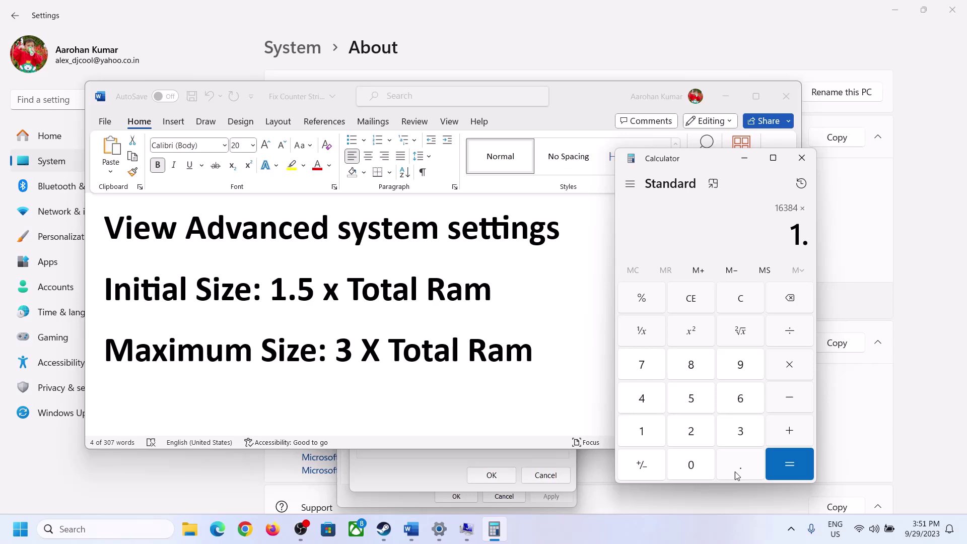
pyautogui.click(692, 400)
pyautogui.click(788, 458)
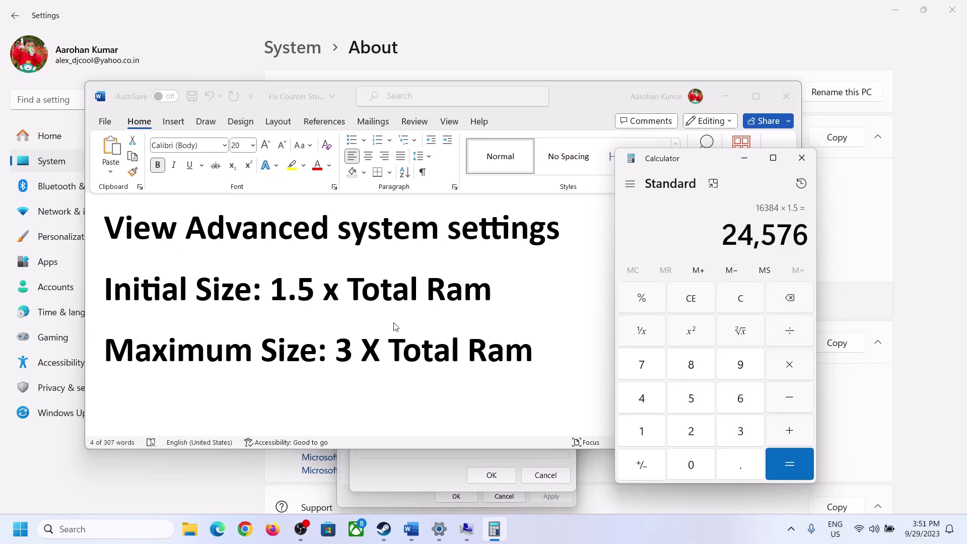
# Step: Set the custom initial size for drive C: to 24576 MB in Virtual Memory and move to the maximum size
pyautogui.click(427, 469)
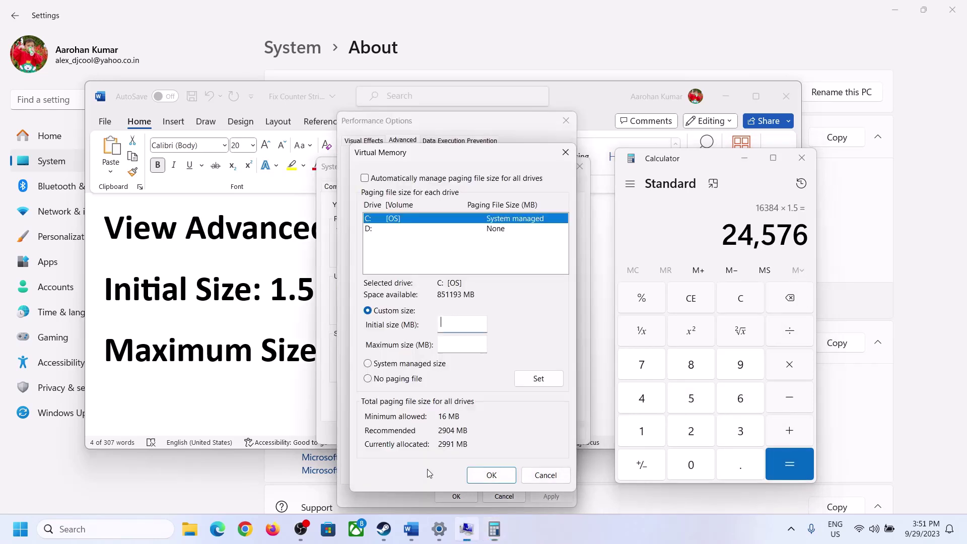
pyautogui.click(458, 326)
pyautogui.write('24576')
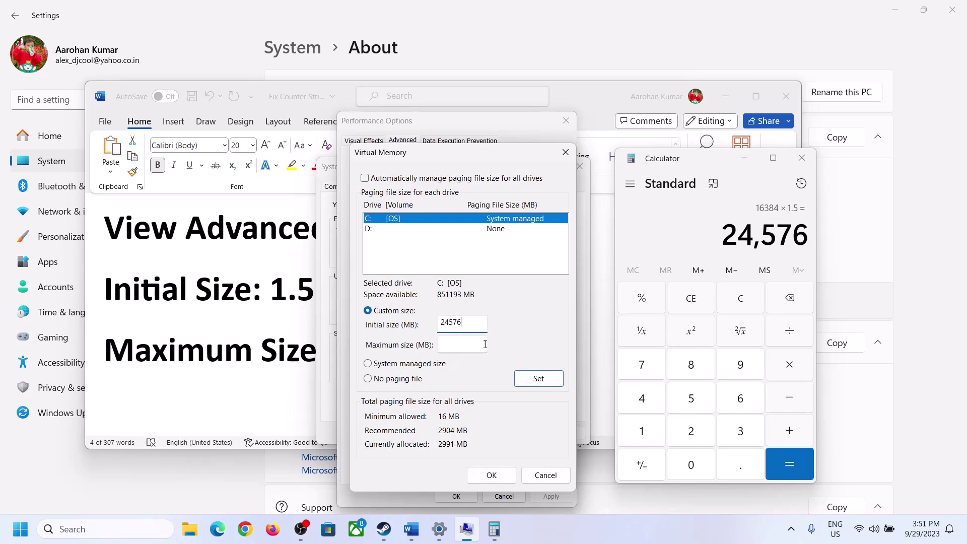
pyautogui.click(484, 344)
# Step: Consult the maximum size formula in the Word document and clear the previous Calculator result
pyautogui.click(280, 355)
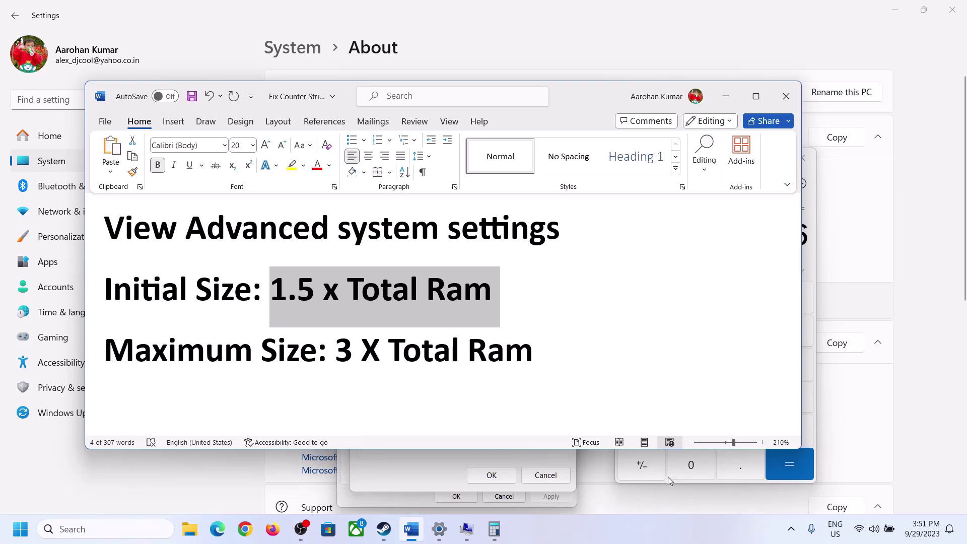
pyautogui.click(811, 261)
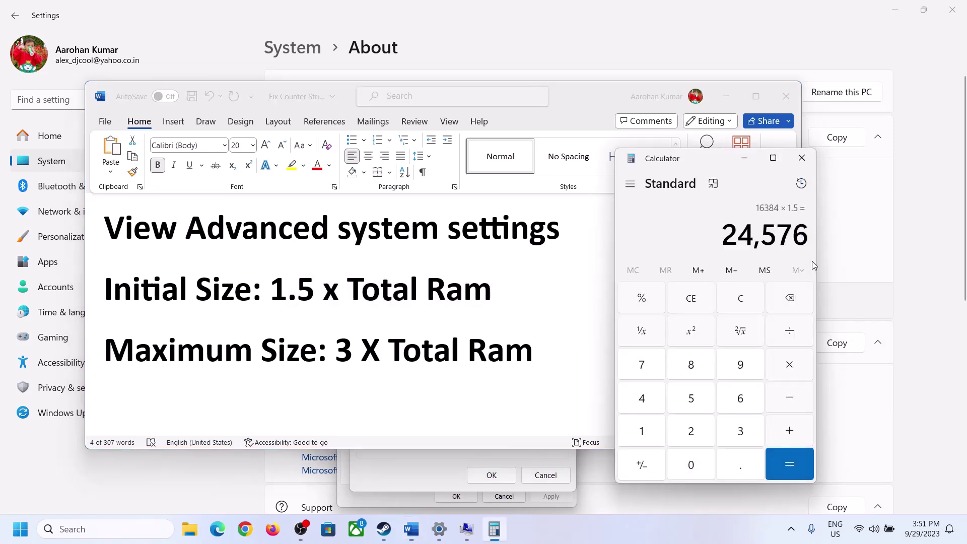
pyautogui.click(748, 300)
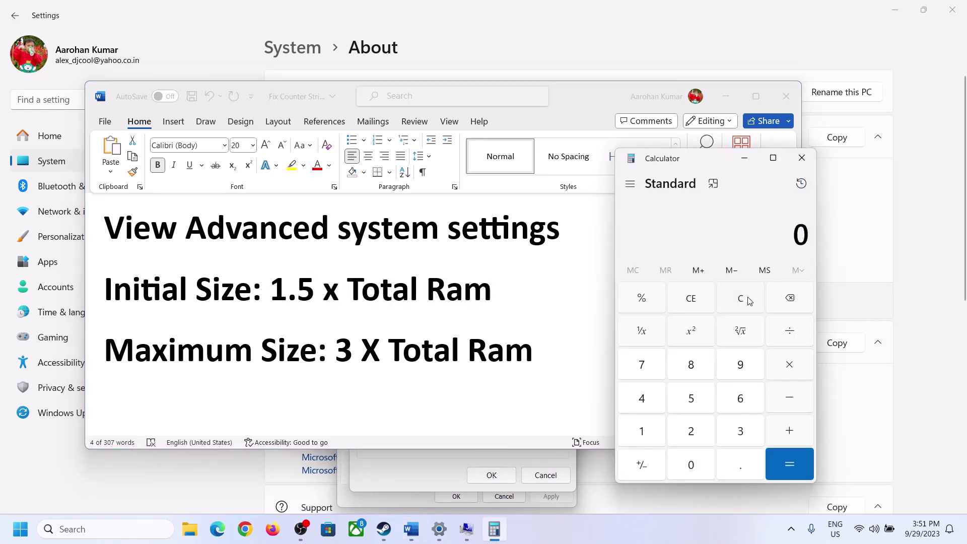
# Step: Check the installed RAM on the Settings About page and multiply 16 by 1024 in Calculator
pyautogui.click(439, 535)
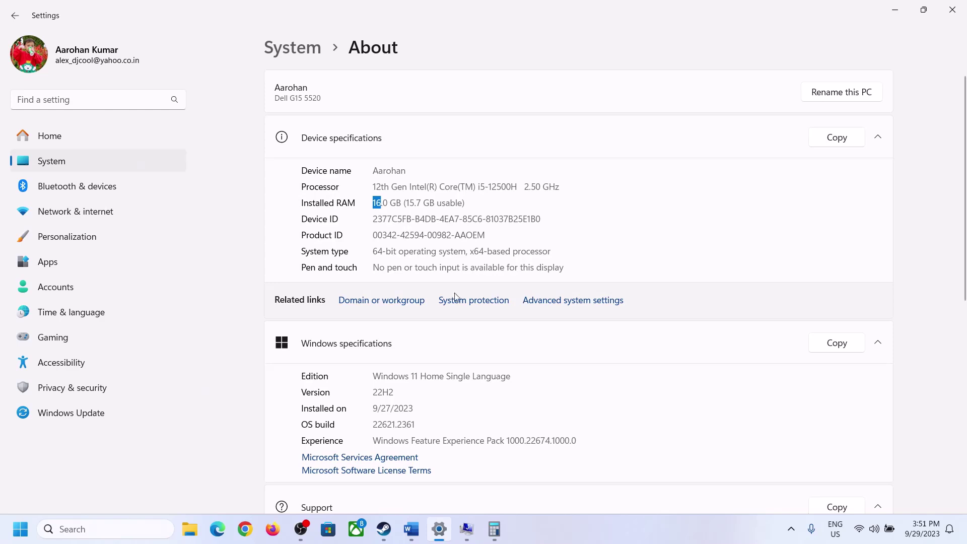
pyautogui.click(494, 516)
pyautogui.click(648, 429)
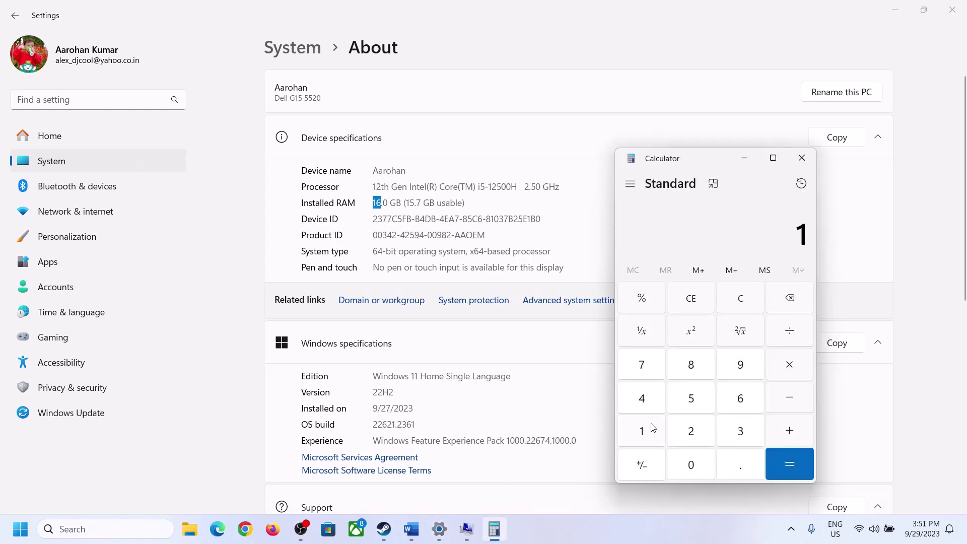
pyautogui.click(737, 400)
pyautogui.click(787, 366)
pyautogui.click(647, 427)
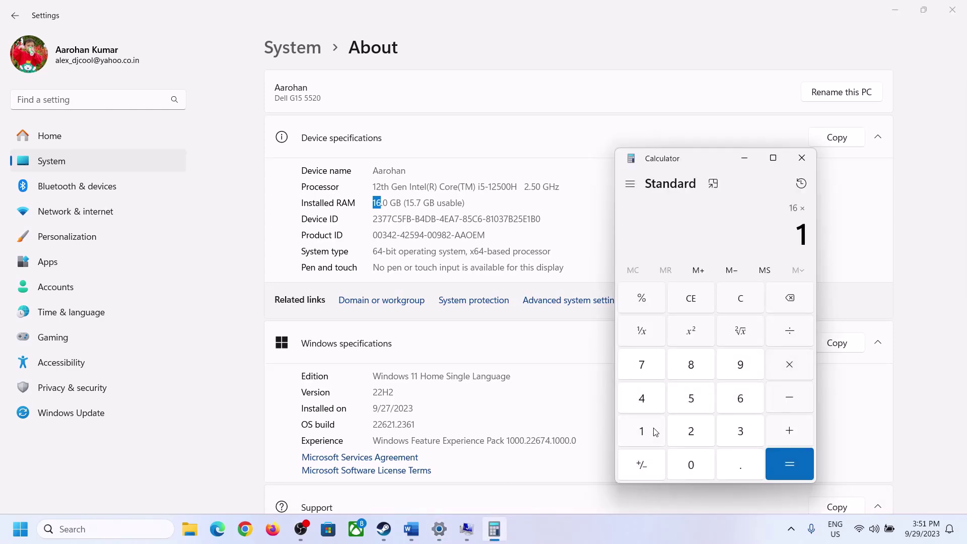
pyautogui.click(684, 459)
pyautogui.click(690, 431)
pyautogui.click(641, 398)
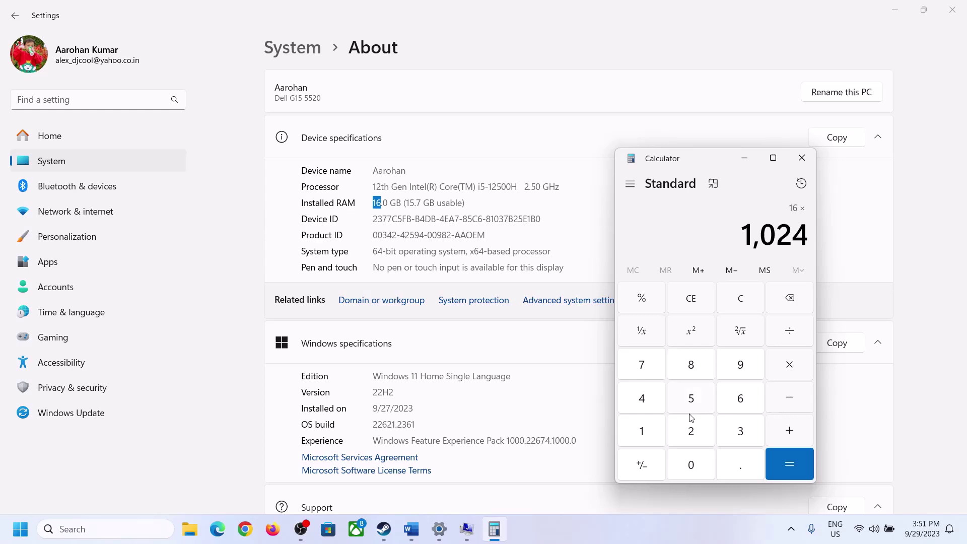
pyautogui.click(781, 470)
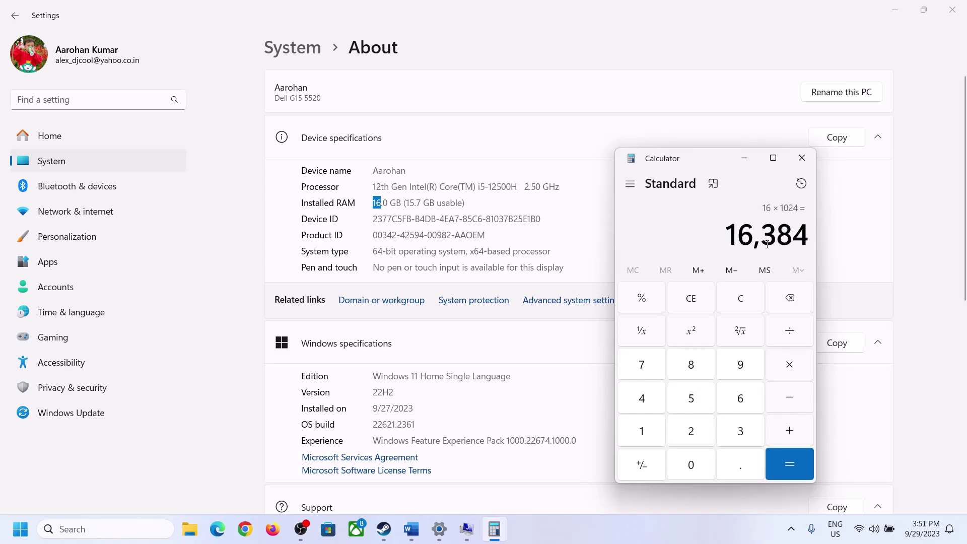
# Step: Consult the maximum size formula in the document and multiply the RAM total in megabytes by 3 in Calculator
pyautogui.click(412, 528)
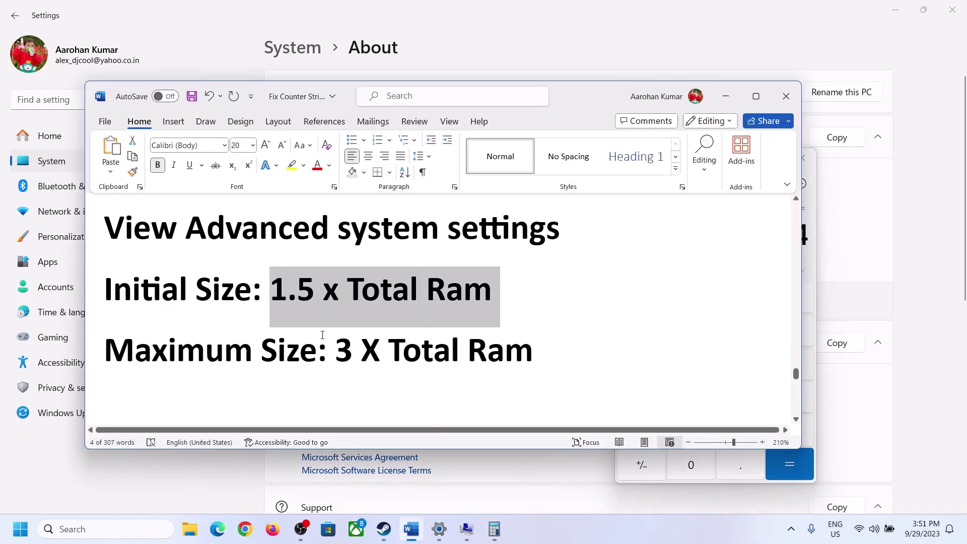
pyautogui.click(494, 529)
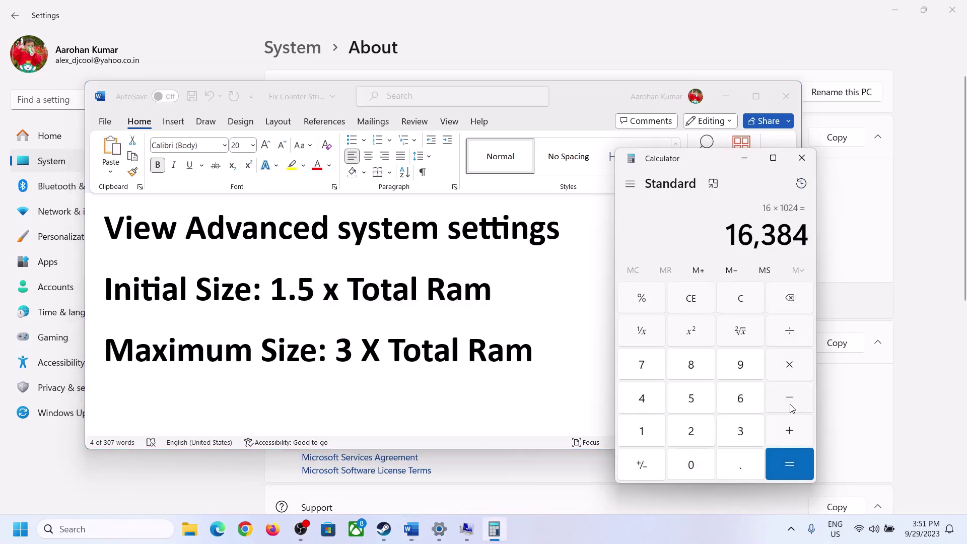
pyautogui.click(789, 364)
pyautogui.click(738, 431)
pyautogui.click(796, 465)
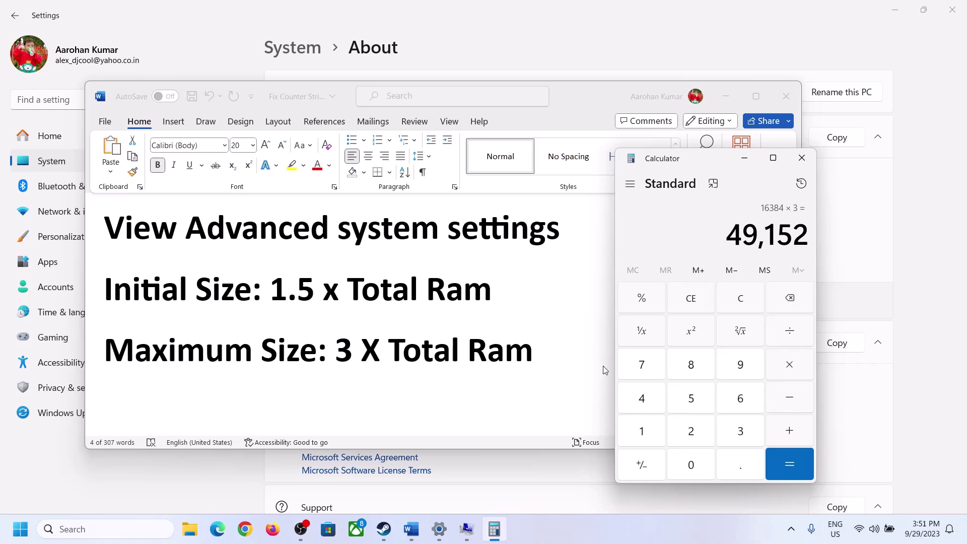
# Step: Set the custom maximum size for drive C: to 49152 MB, assign the paging file sizes, and confirm the Virtual Memory dialog
pyautogui.click(466, 529)
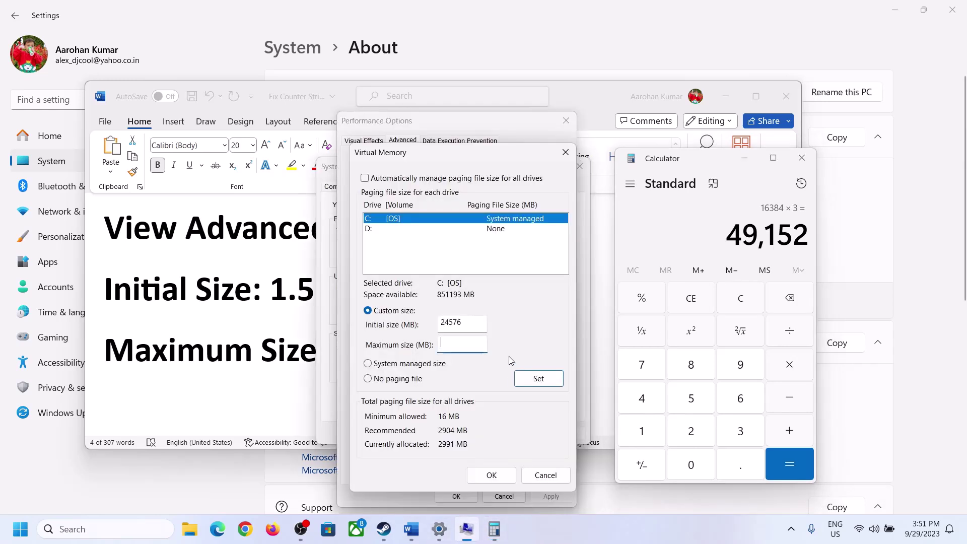
pyautogui.write('49152')
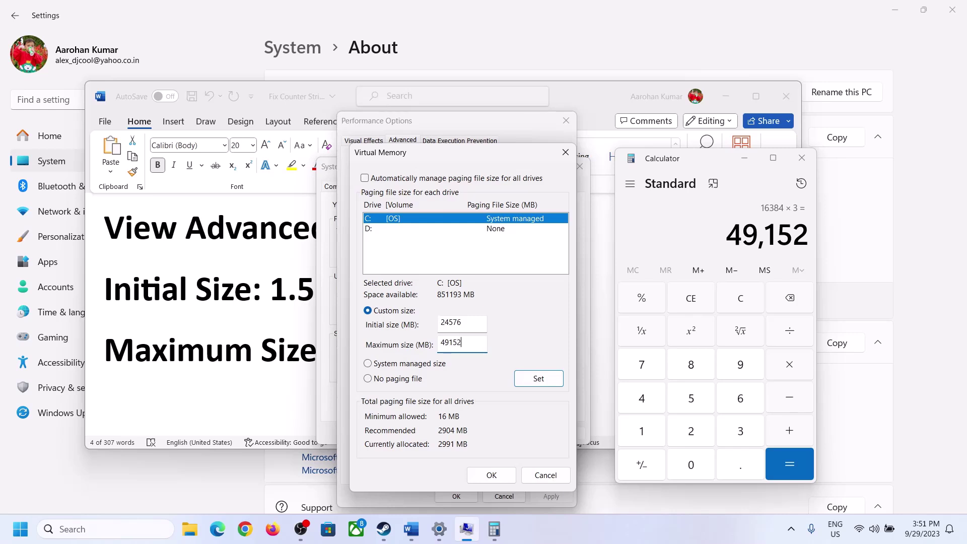
pyautogui.click(538, 379)
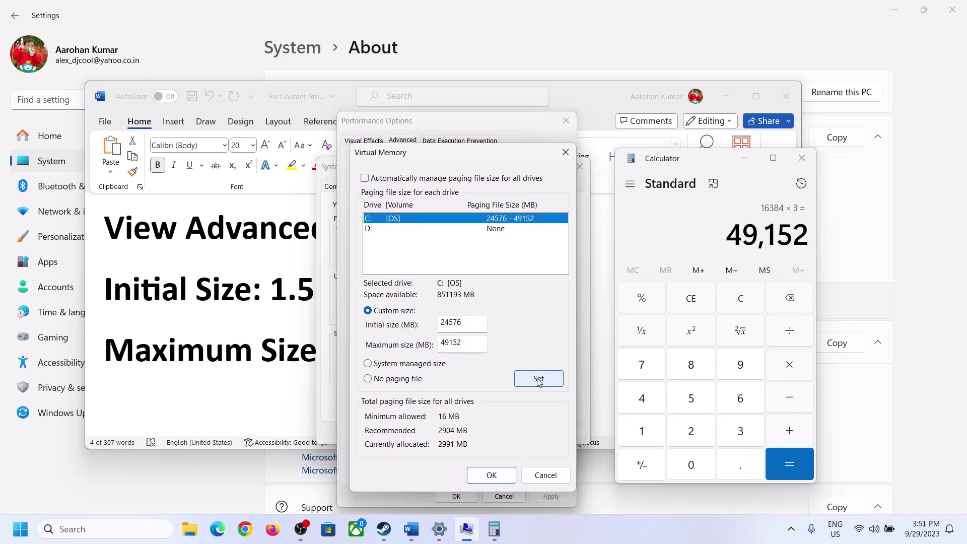
pyautogui.click(491, 475)
pyautogui.click(599, 309)
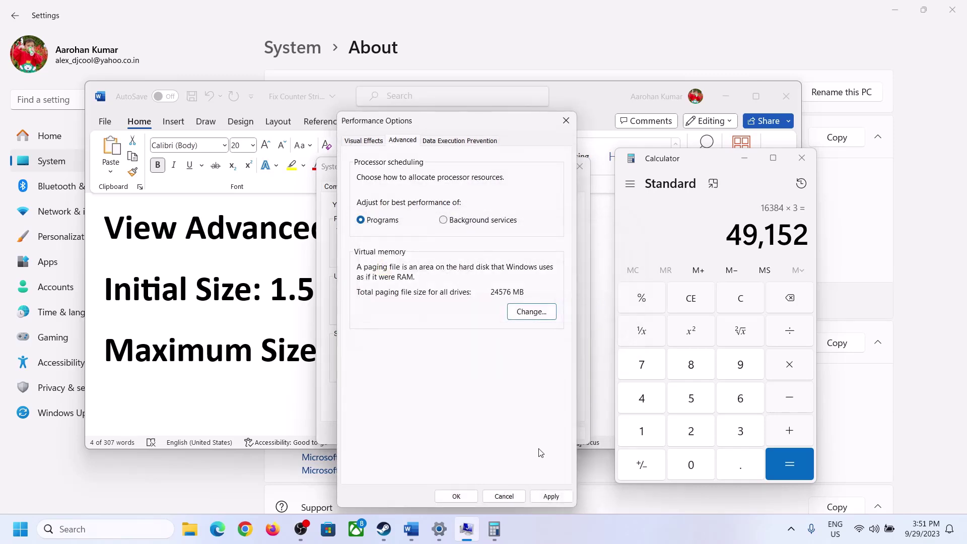
# Step: Apply and close Performance Options and System Properties, then dismiss the restart prompt without restarting
pyautogui.click(551, 497)
pyautogui.click(472, 497)
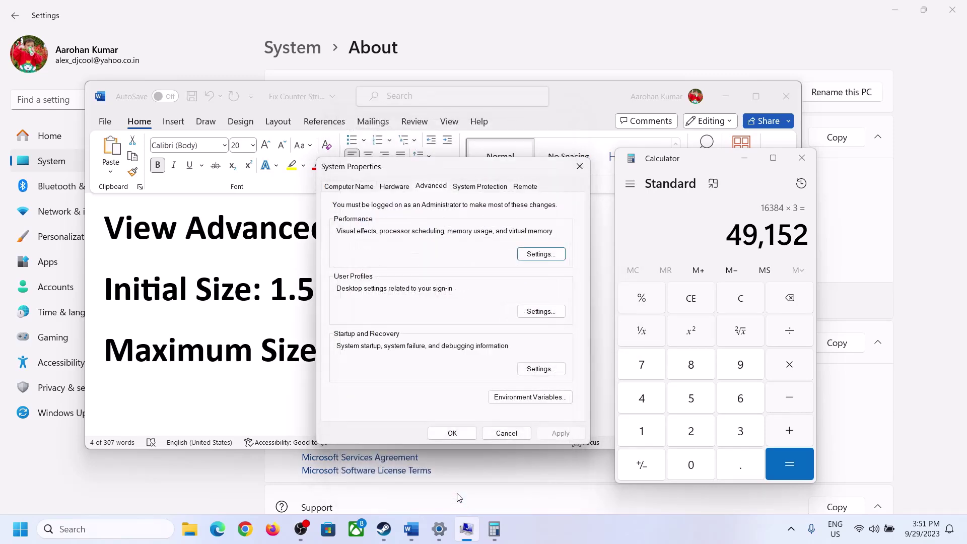
pyautogui.click(458, 433)
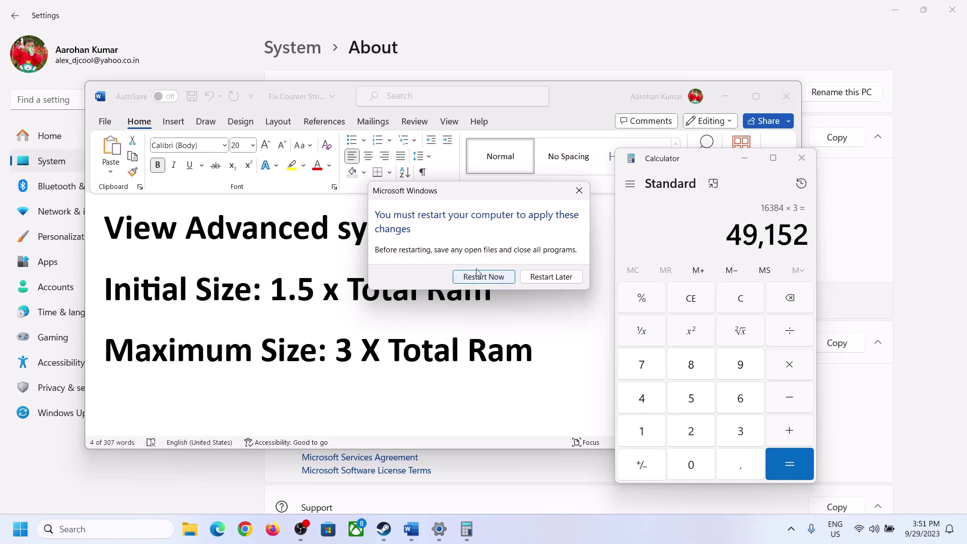
pyautogui.click(579, 190)
# Step: Go to Step 19 in the Word document and highlight "Update System BIOS"
pyautogui.click(616, 542)
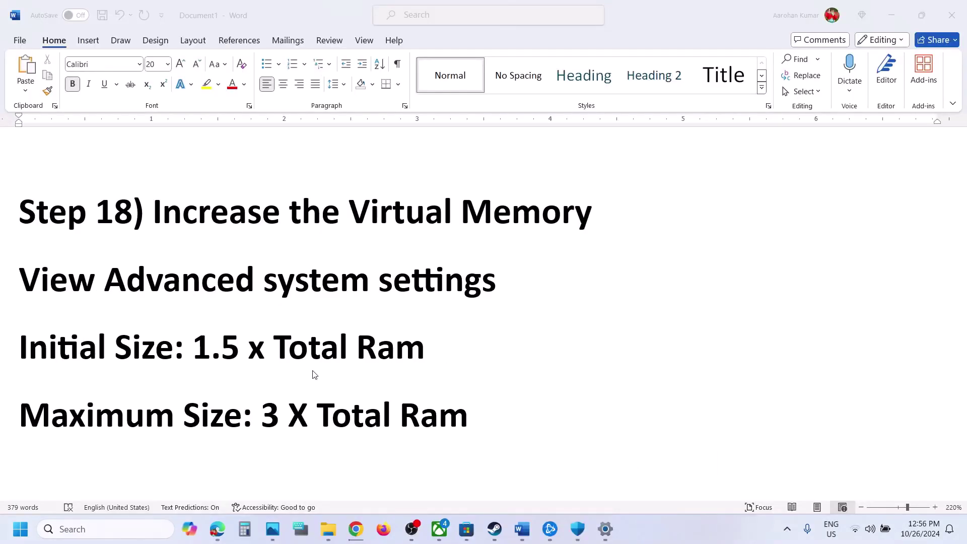
pyautogui.scroll(-5, 313, 373)
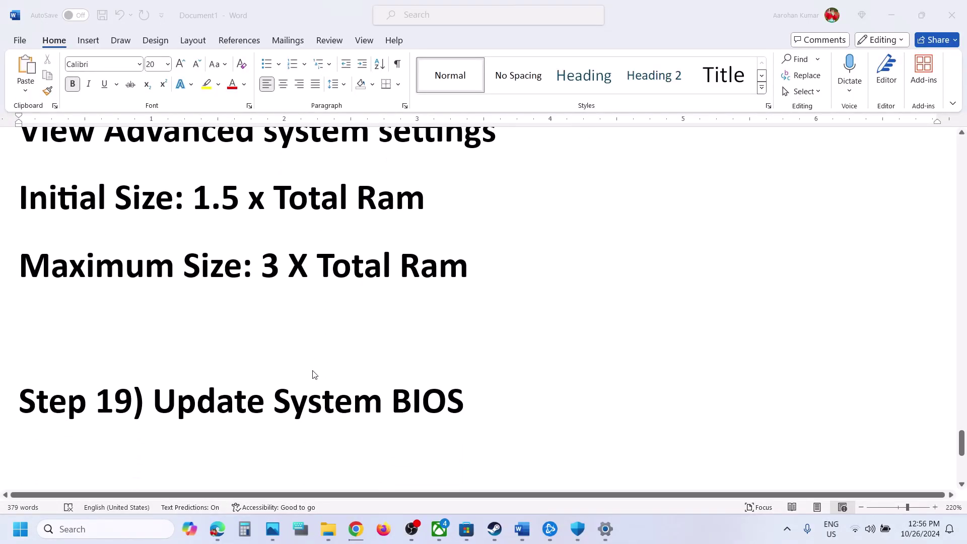
pyautogui.scroll(-1, 313, 374)
pyautogui.click(166, 348)
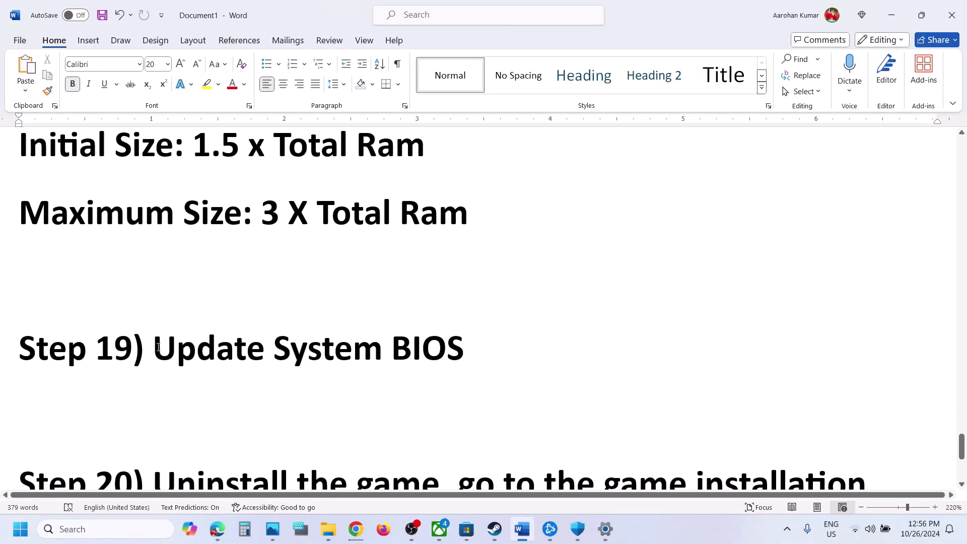
pyautogui.moveTo(157, 348); pyautogui.dragTo(466, 328)
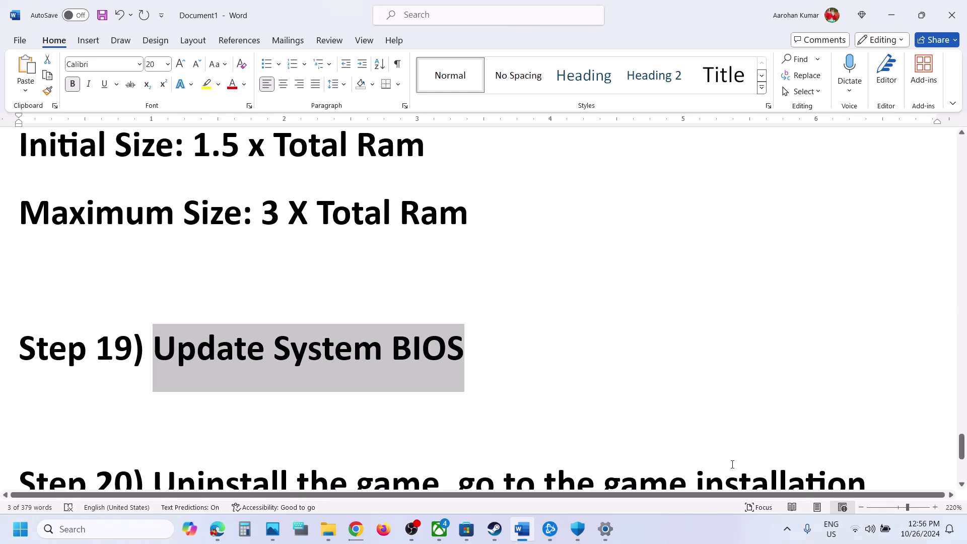
# Step: Check the battery charge level in the quick settings and move on to Step 20 in the document
pyautogui.click(885, 535)
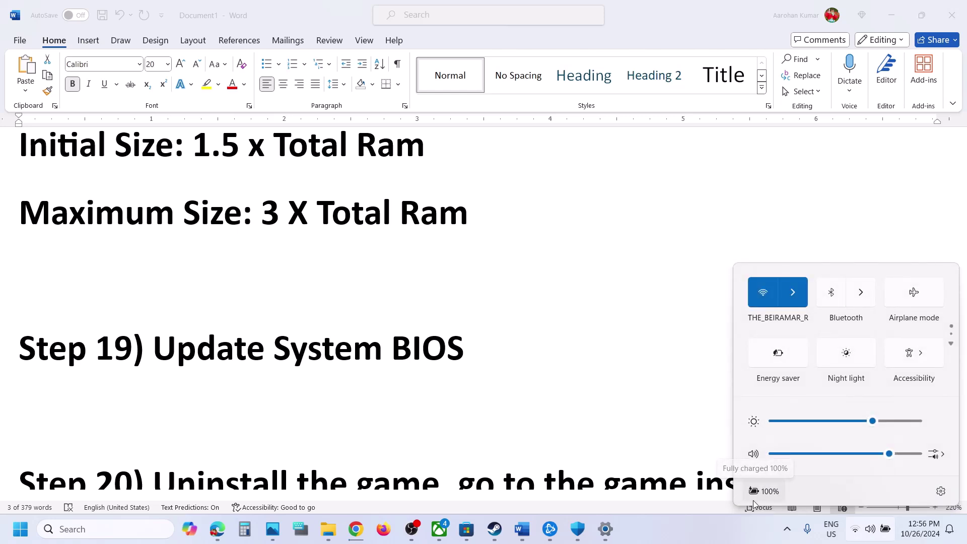
pyautogui.click(422, 354)
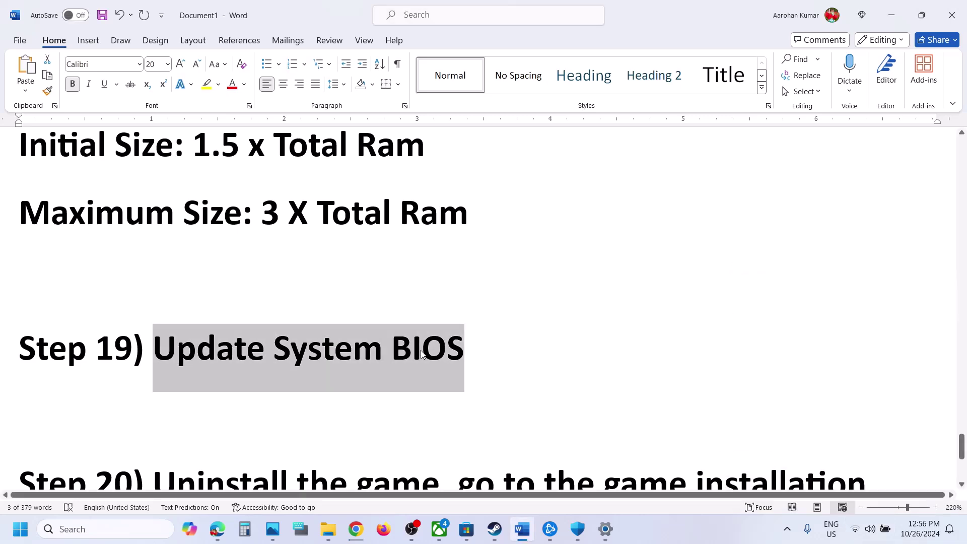
pyautogui.scroll(-5, 422, 354)
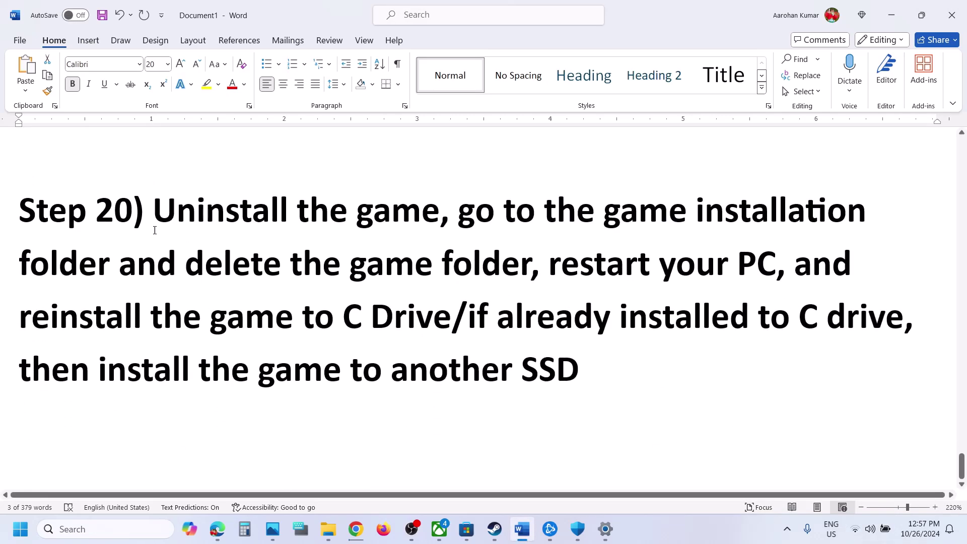
# Step: Highlight the Step 20 instructions, then switch to Steam and show the Manage options for Call of Duty in the library
pyautogui.moveTo(154, 211); pyautogui.dragTo(647, 358)
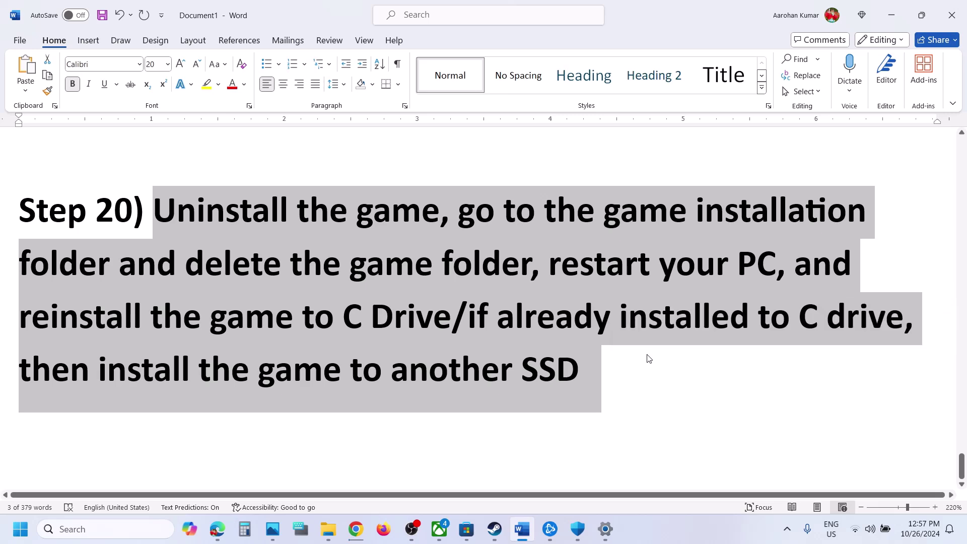
pyautogui.click(647, 358)
pyautogui.click(494, 528)
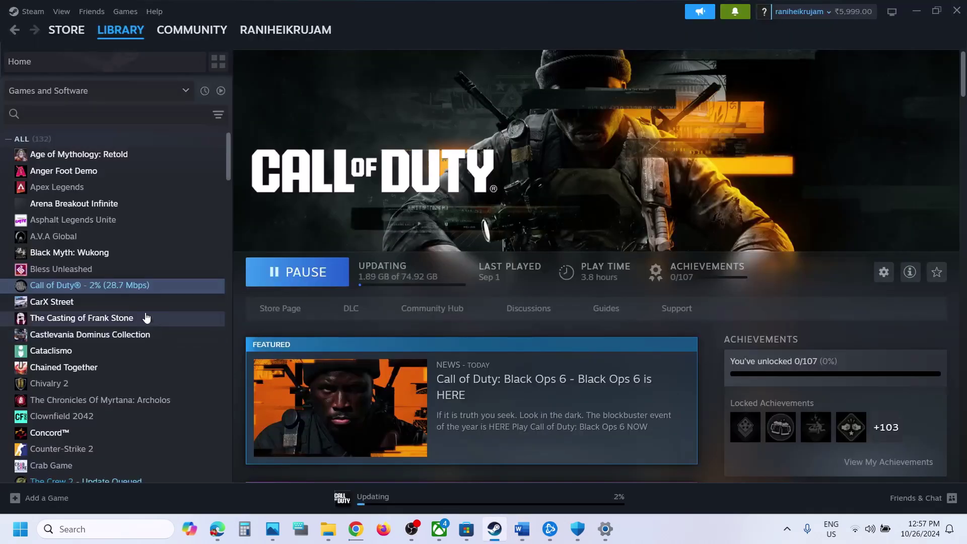
pyautogui.rightClick(130, 285)
pyautogui.moveTo(171, 358)
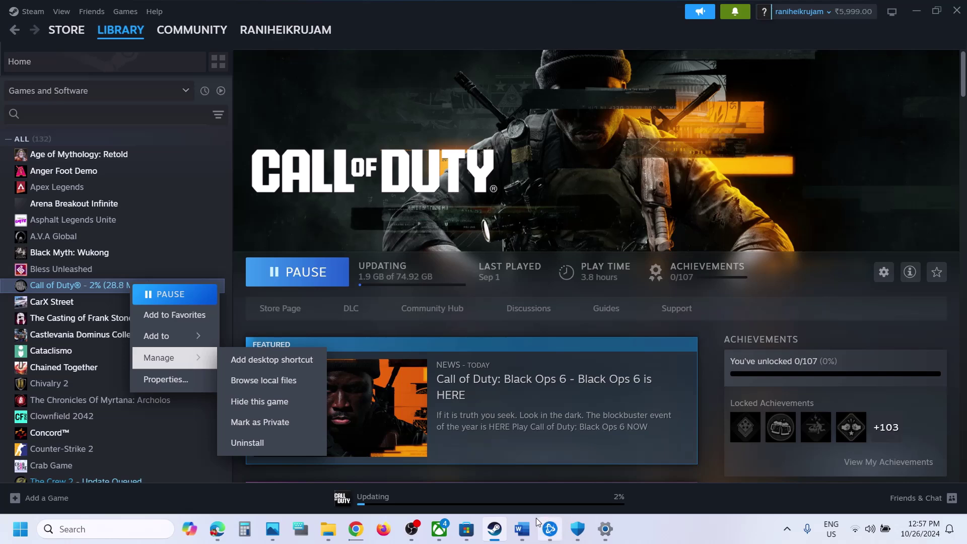
# Step: Return to the Word document, highlight Step 20's restart, C Drive reinstall and other-SSD instructions in turn, and switch back to Steam
pyautogui.click(521, 528)
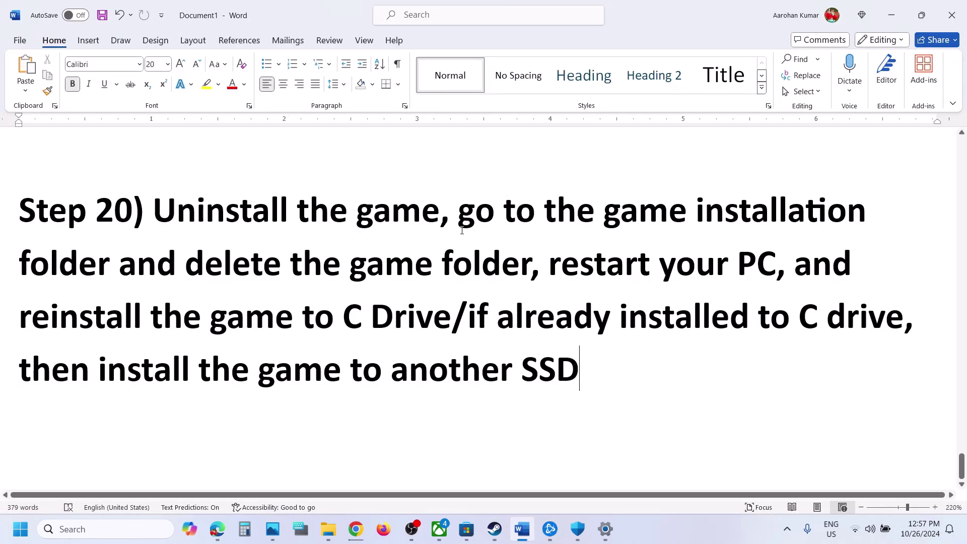
pyautogui.moveTo(462, 229); pyautogui.dragTo(419, 309)
pyautogui.click(548, 282)
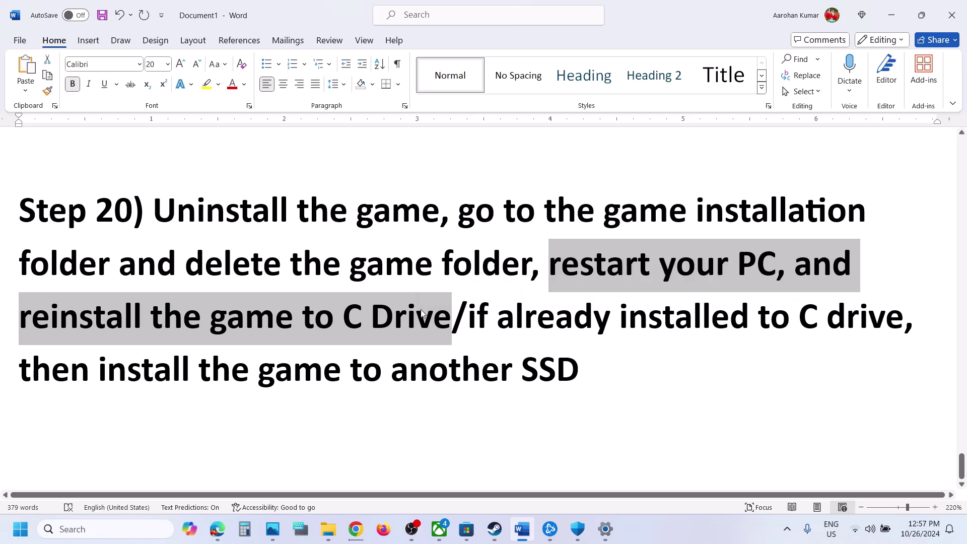
pyautogui.click(417, 310)
pyautogui.click(245, 314)
pyautogui.moveTo(307, 312); pyautogui.dragTo(414, 316)
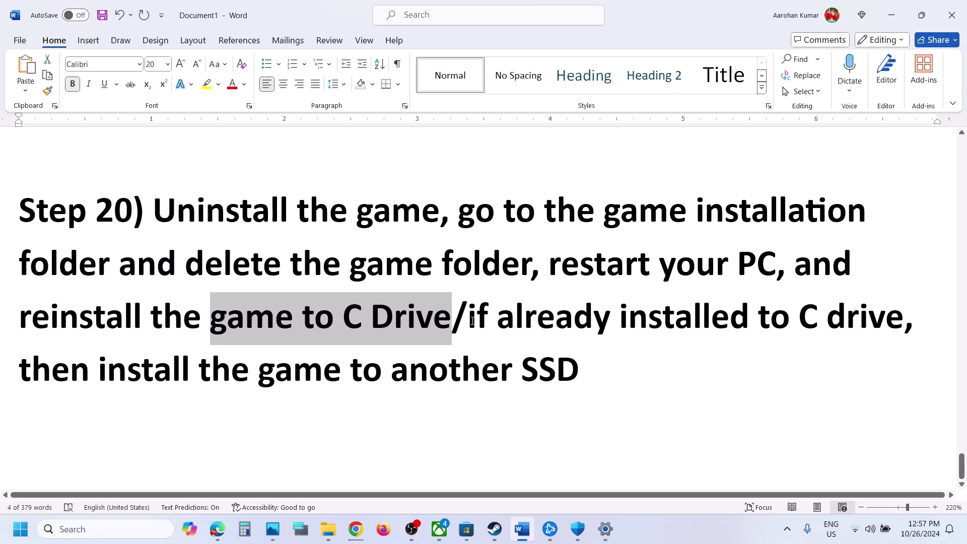
pyautogui.moveTo(472, 320); pyautogui.dragTo(568, 383)
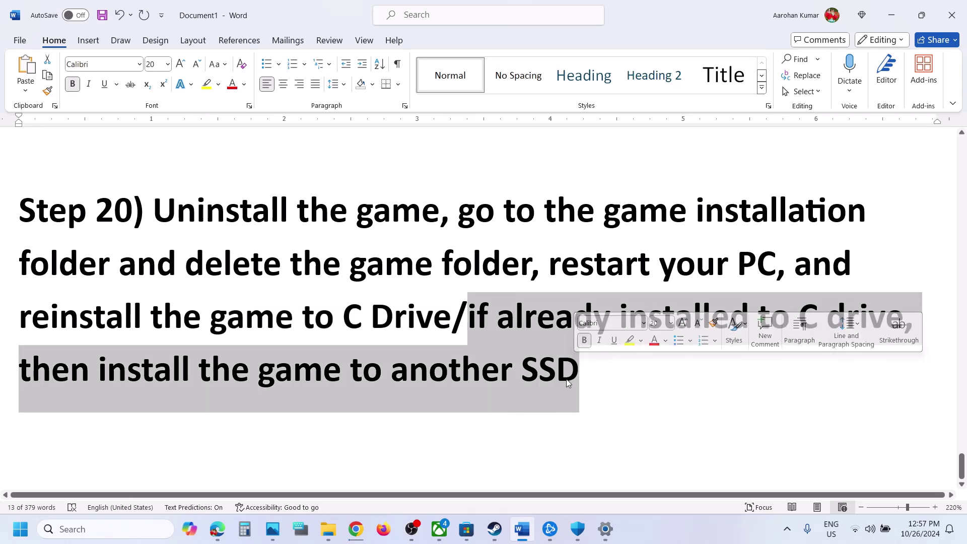
pyautogui.click(494, 529)
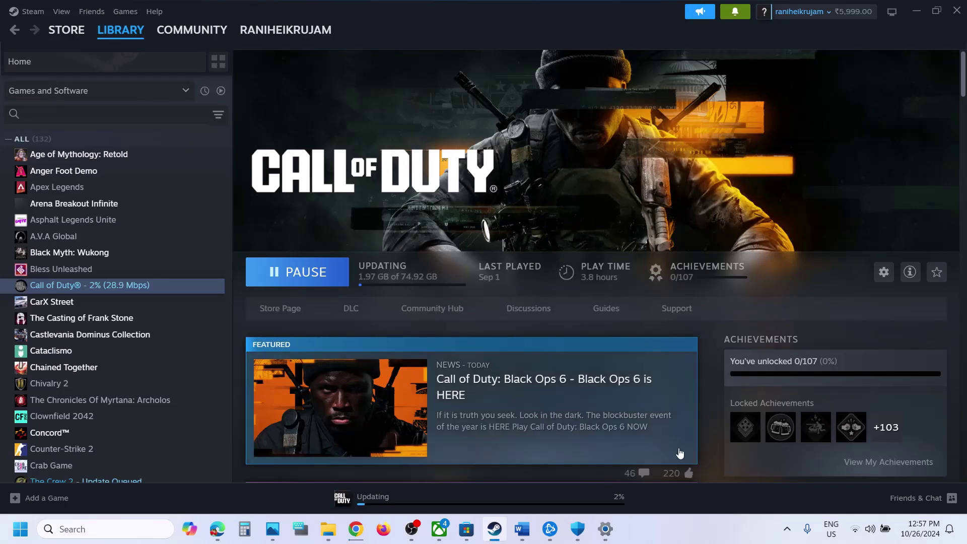
pyautogui.click(678, 529)
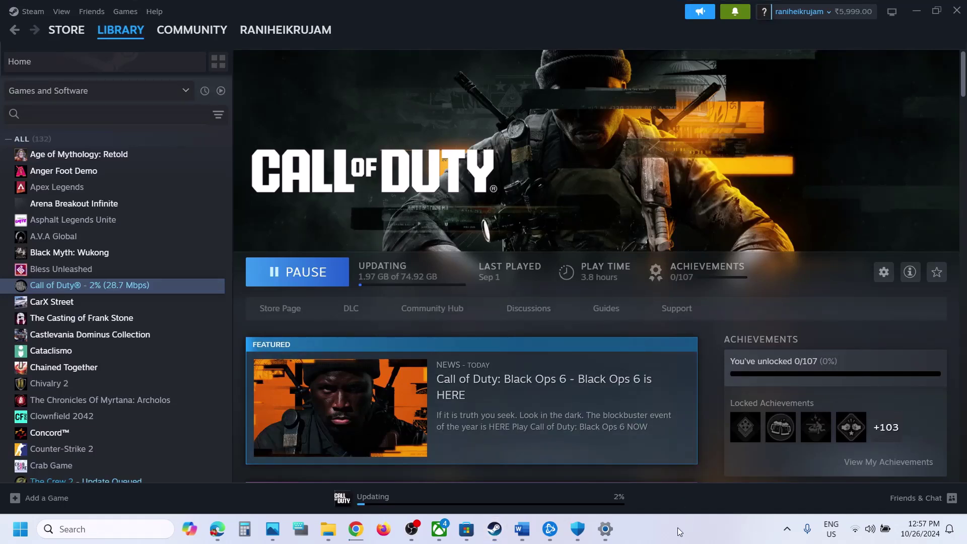